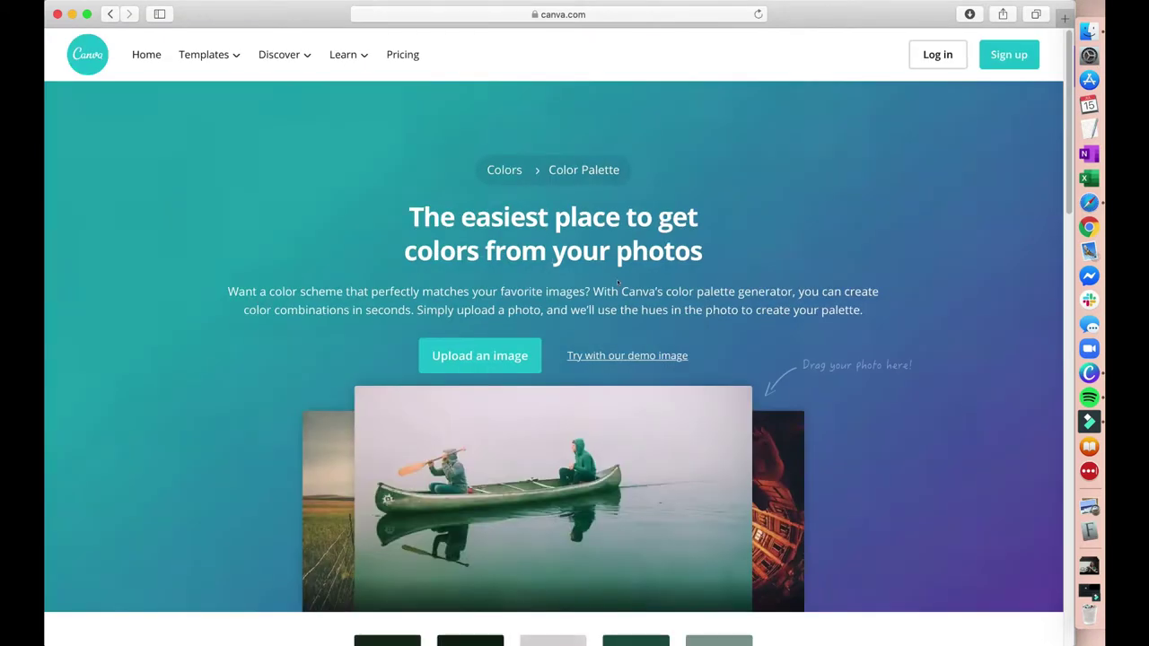
# Upload the photo 20200711_223402.jpg to the color palette generator and view its generated palette
pyautogui.scroll(-5, 763, 261)
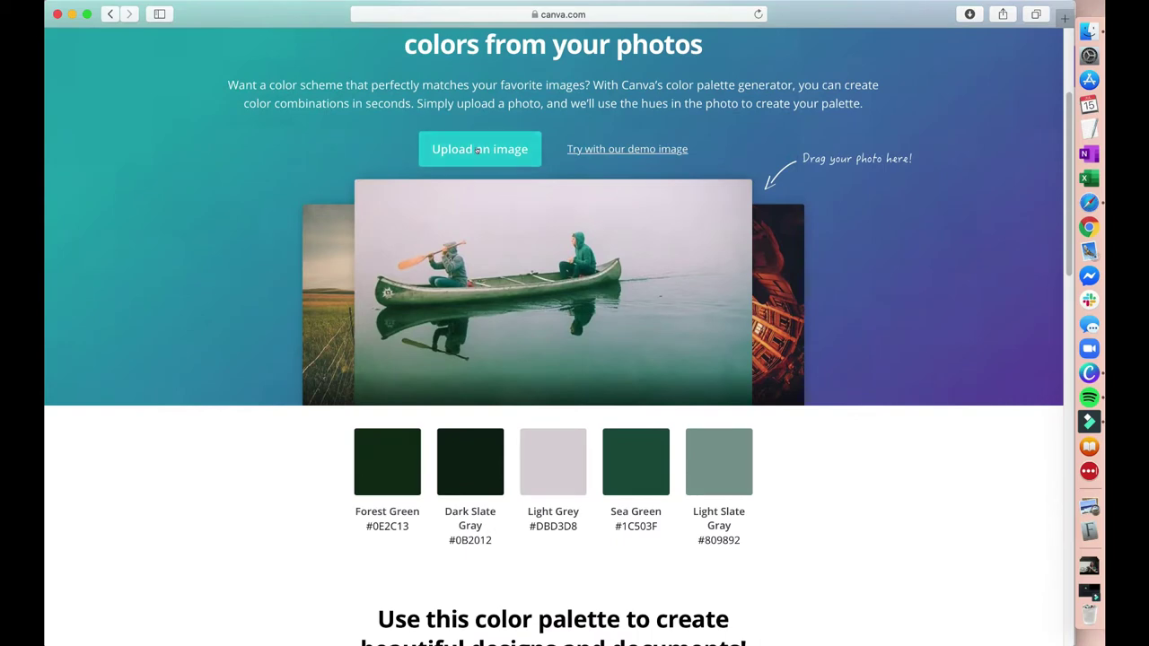
pyautogui.click(480, 151)
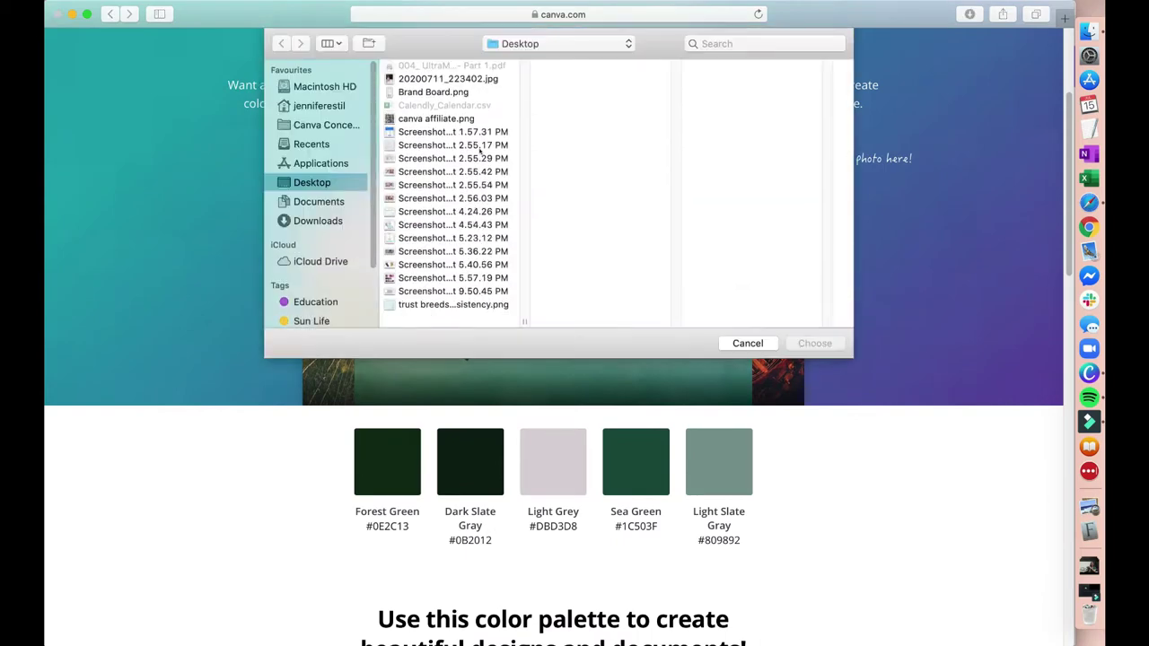
pyautogui.click(441, 79)
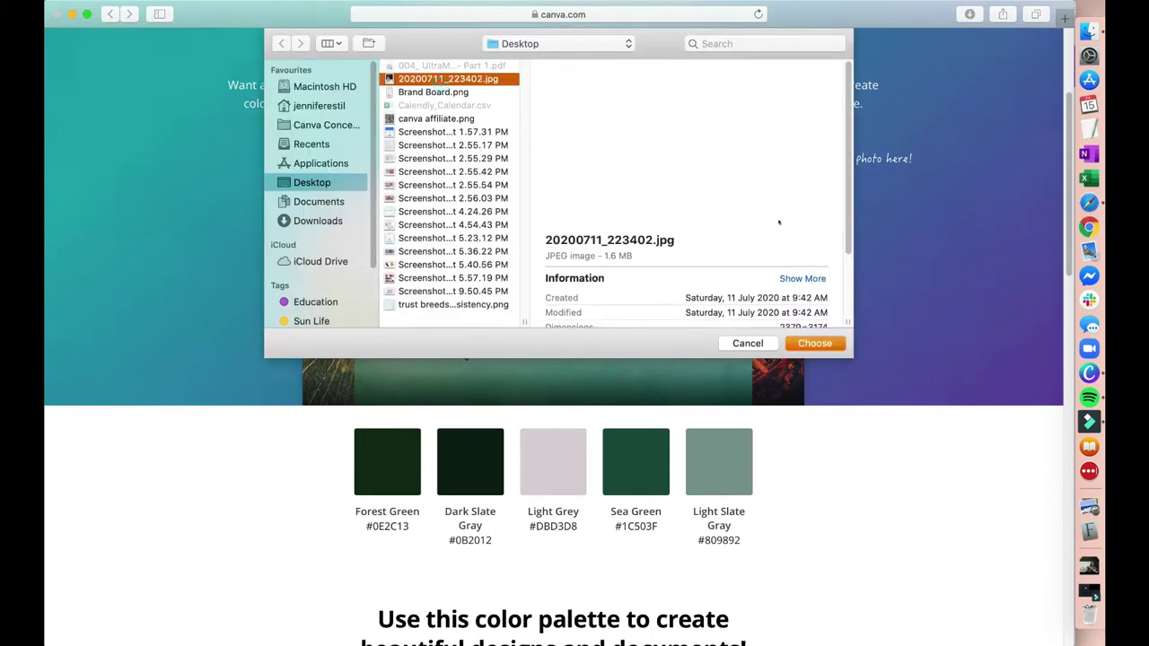
pyautogui.click(823, 345)
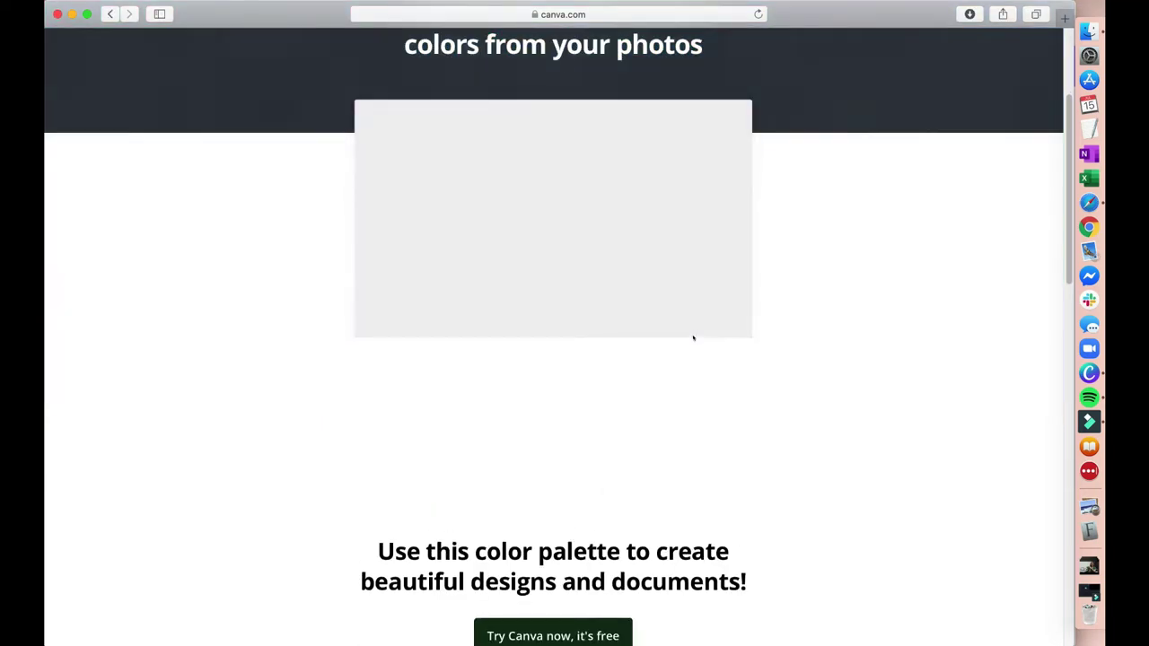
pyautogui.scroll(2, 838, 323)
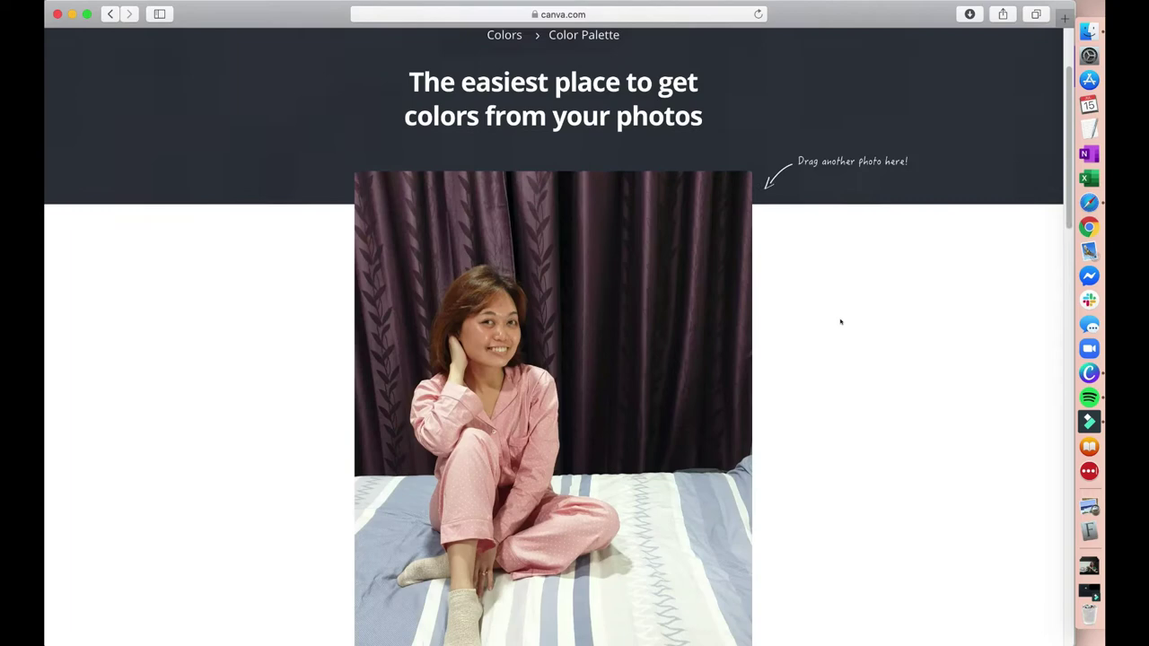
pyautogui.scroll(-5, 840, 321)
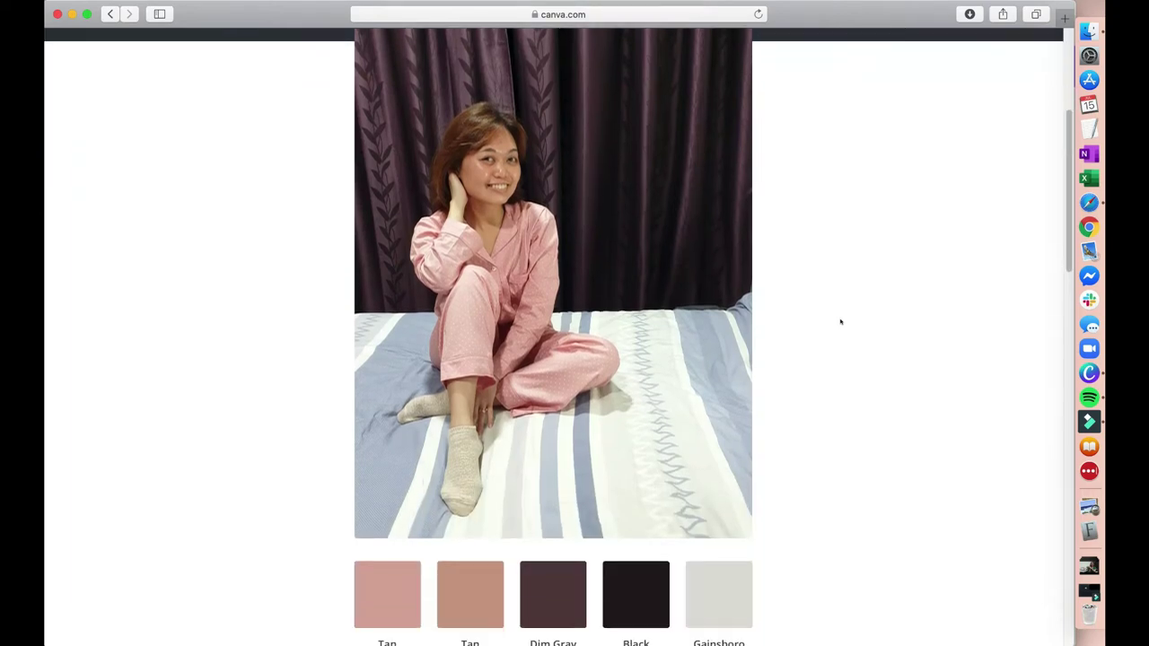
pyautogui.scroll(-1, 841, 321)
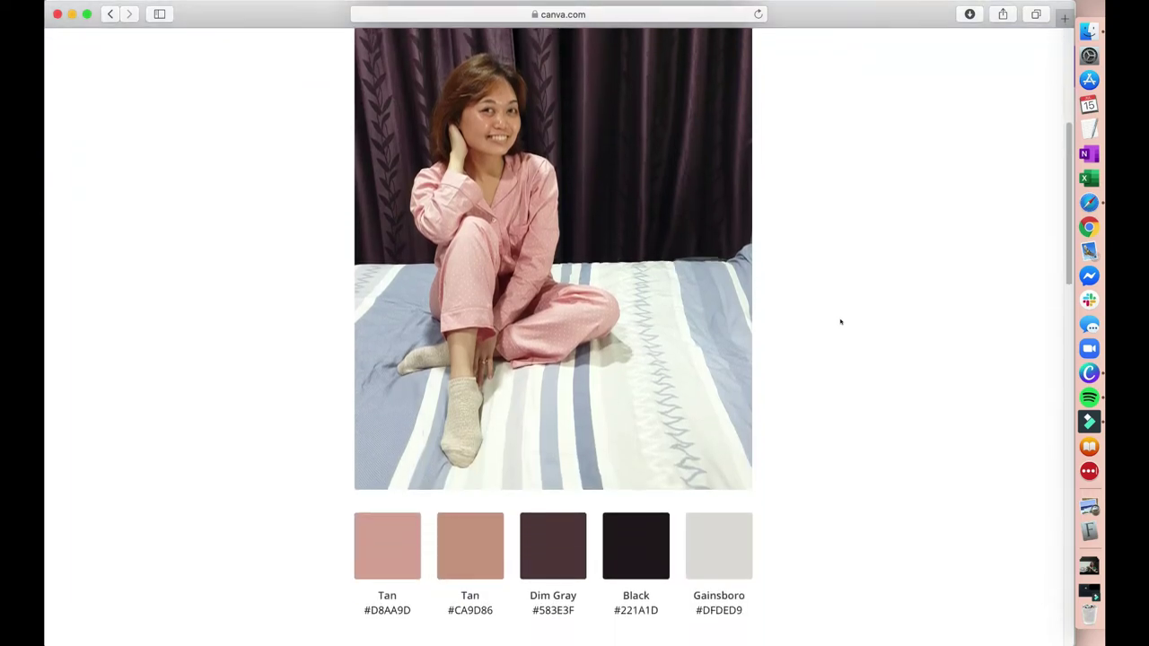
# Copy the photo palette's first Tan color and fill the brand board's first palette circle in the Canva app with #D8AA9D
pyautogui.click(381, 545)
pyautogui.click(1089, 373)
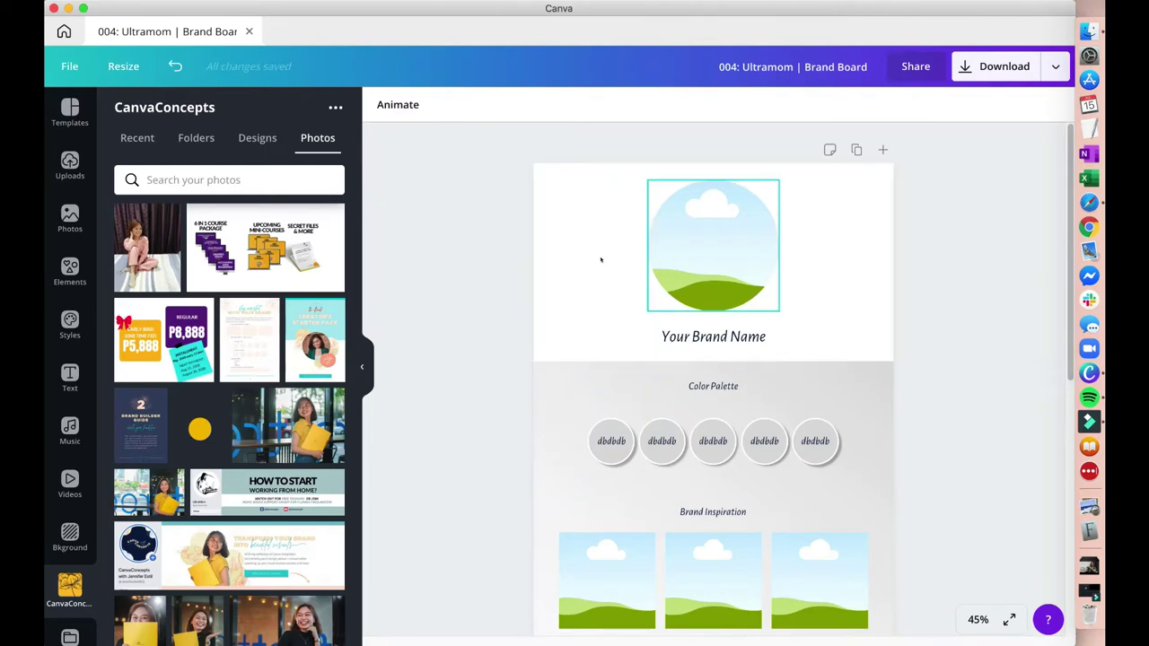
pyautogui.click(610, 425)
pyautogui.click(381, 106)
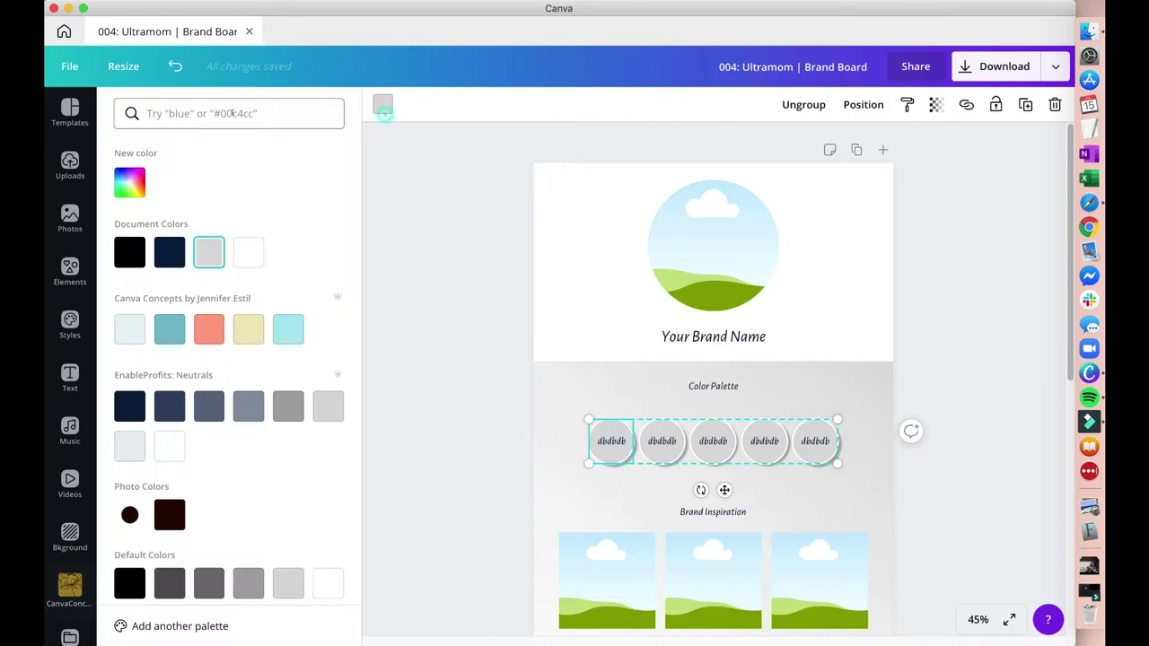
pyautogui.click(228, 113)
pyautogui.write('#D8AA9D')
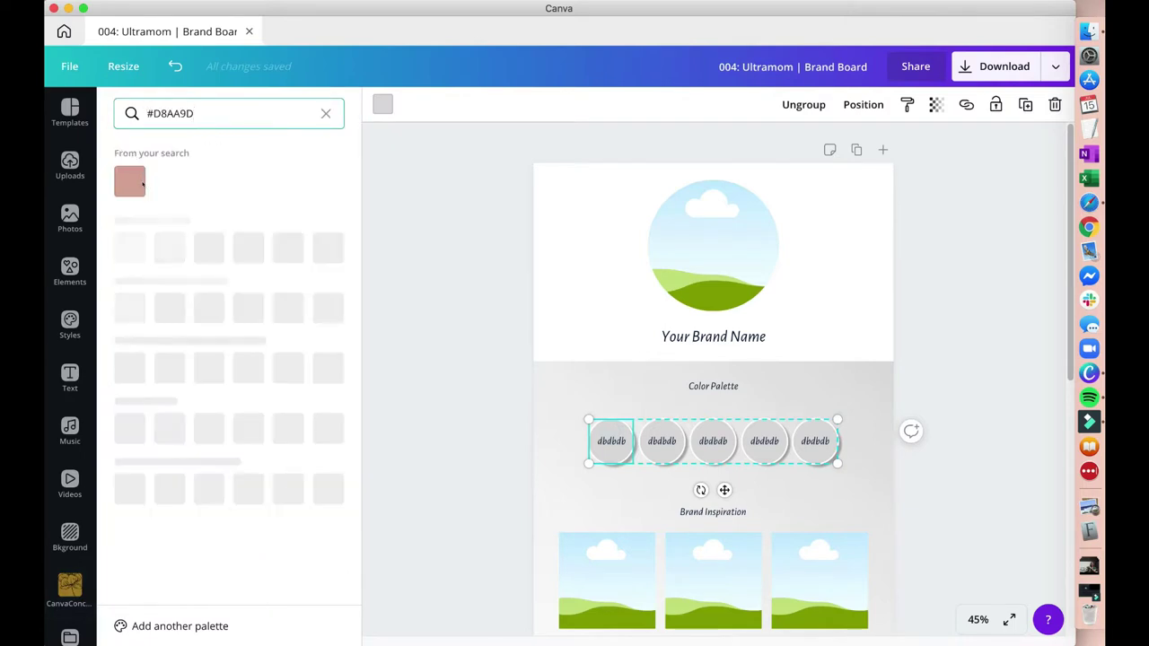
pyautogui.click(129, 182)
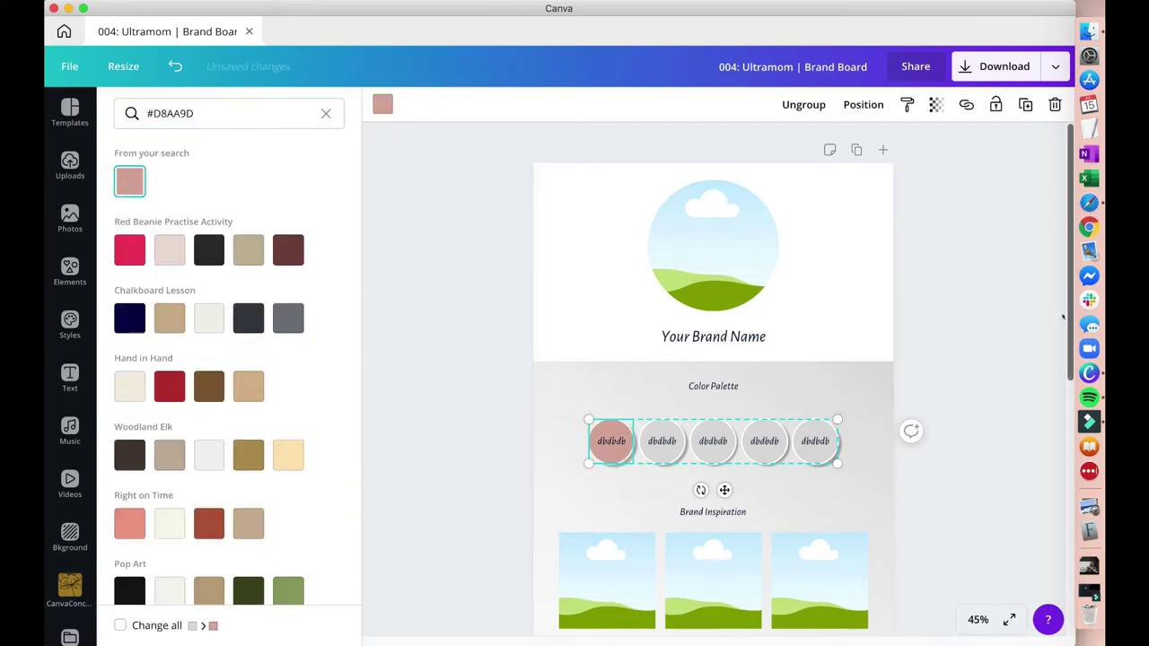
# Copy the second Tan color from the palette generator in Safari and fill the brand board's second circle with #CA9D86
pyautogui.click(1089, 202)
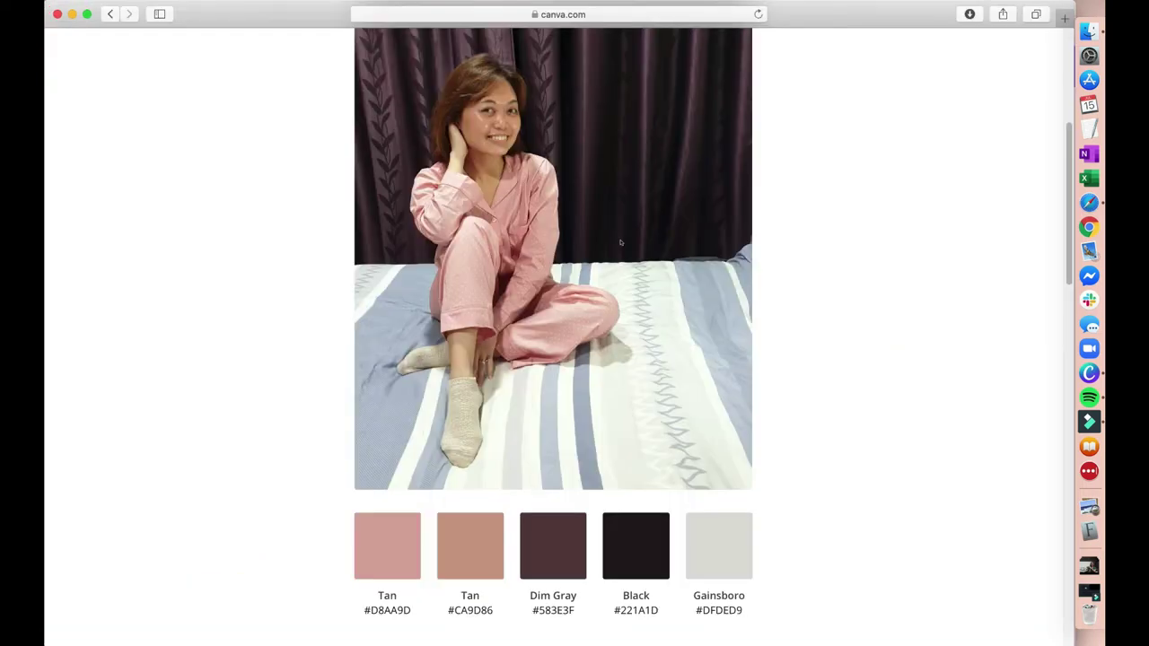
pyautogui.click(471, 546)
pyautogui.press('super+Tab')
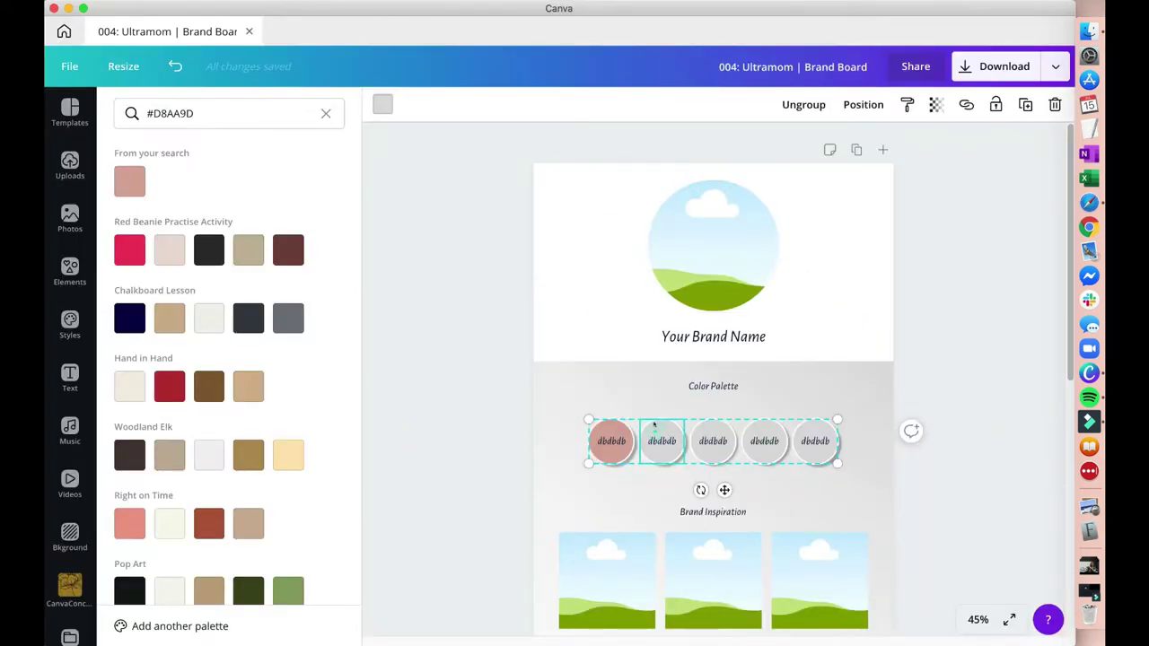
pyautogui.tripleClick(231, 114)
pyautogui.write('#CA9D86')
pyautogui.click(130, 181)
# Copy the Dim Gray color from the palette generator and fill the brand board's third palette circle with #583E3F
pyautogui.press('super+Tab')
pyautogui.click(551, 541)
pyautogui.press('super+Tab')
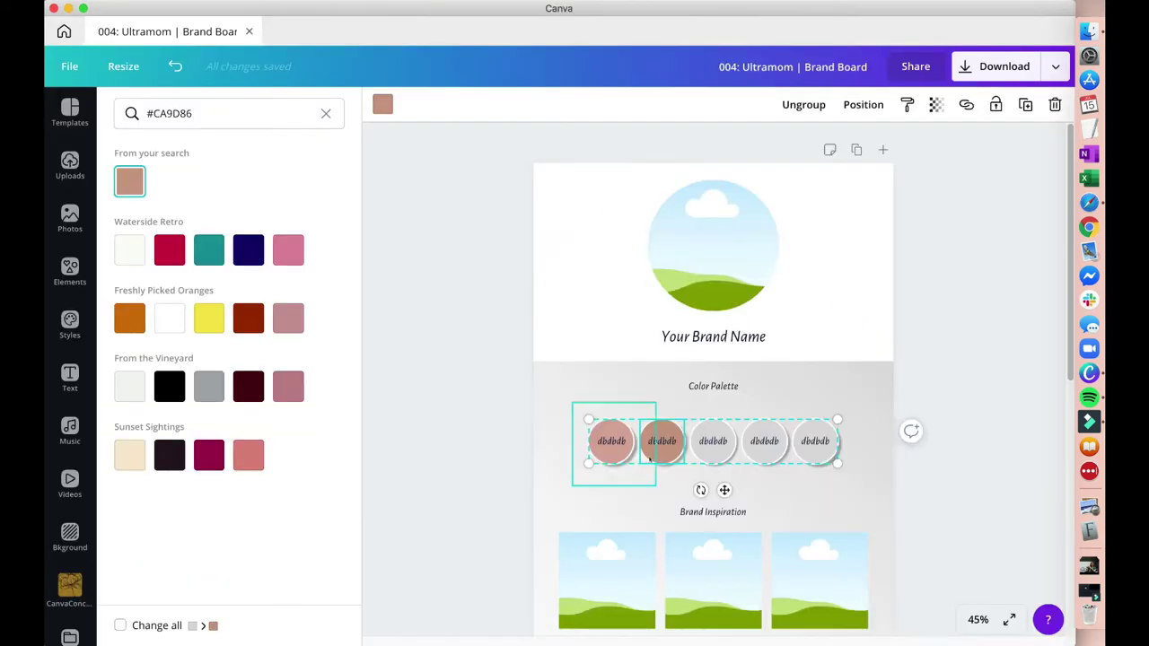
pyautogui.click(713, 441)
pyautogui.tripleClick(206, 113)
pyautogui.write('#583E3F')
pyautogui.click(129, 182)
# Copy the Black color from the palette generator and fill the brand board's fourth palette circle with #221A1D
pyautogui.press('super+Tab')
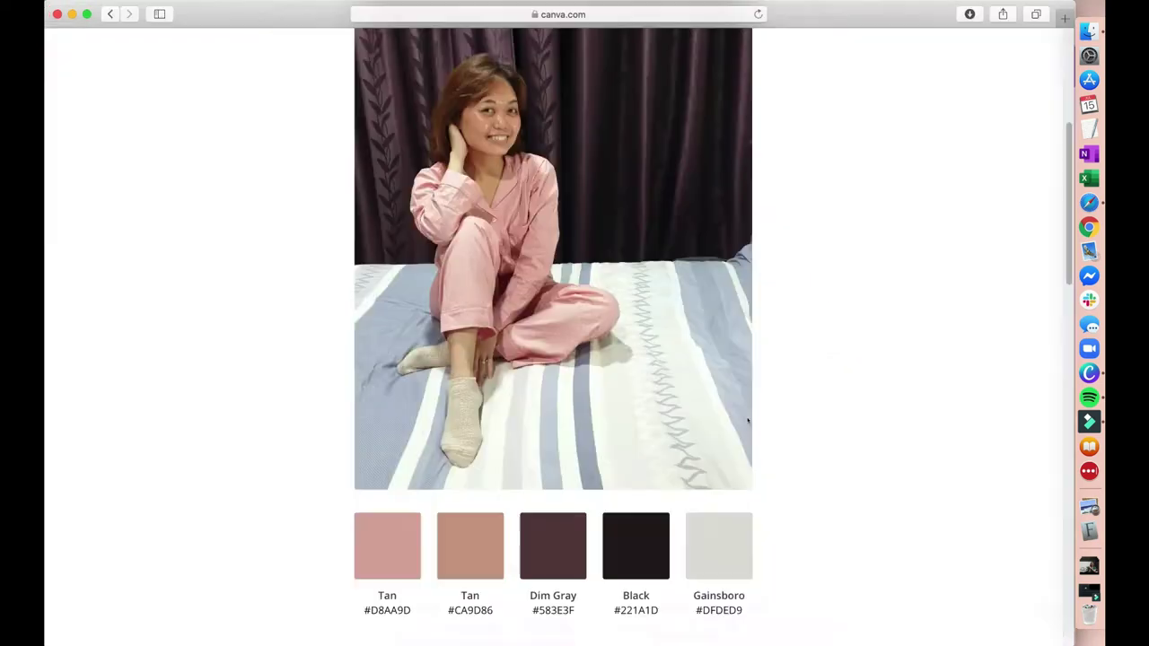
pyautogui.press('super+Tab')
pyautogui.tripleClick(229, 113)
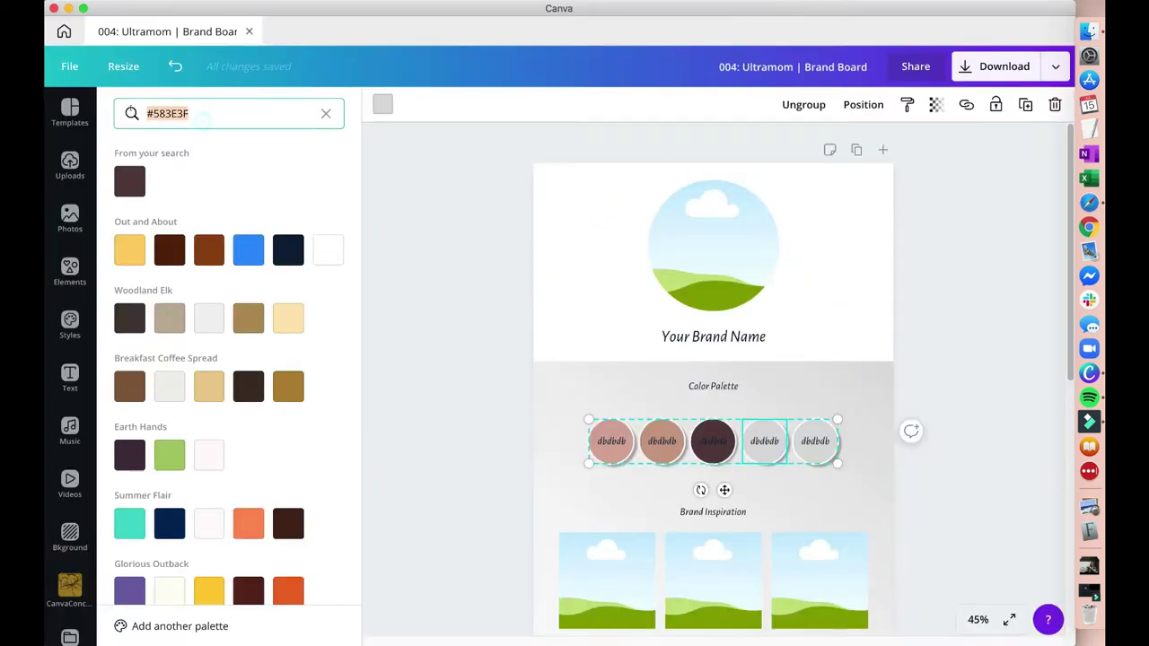
pyautogui.write('#221A1D')
pyautogui.click(130, 182)
# Copy the Gainsboro color from the palette generator and try to apply #DFDED9 to the brand board's fifth palette circle
pyautogui.press('super+Tab')
pyautogui.click(720, 547)
pyautogui.press('super+Tab')
pyautogui.click(815, 441)
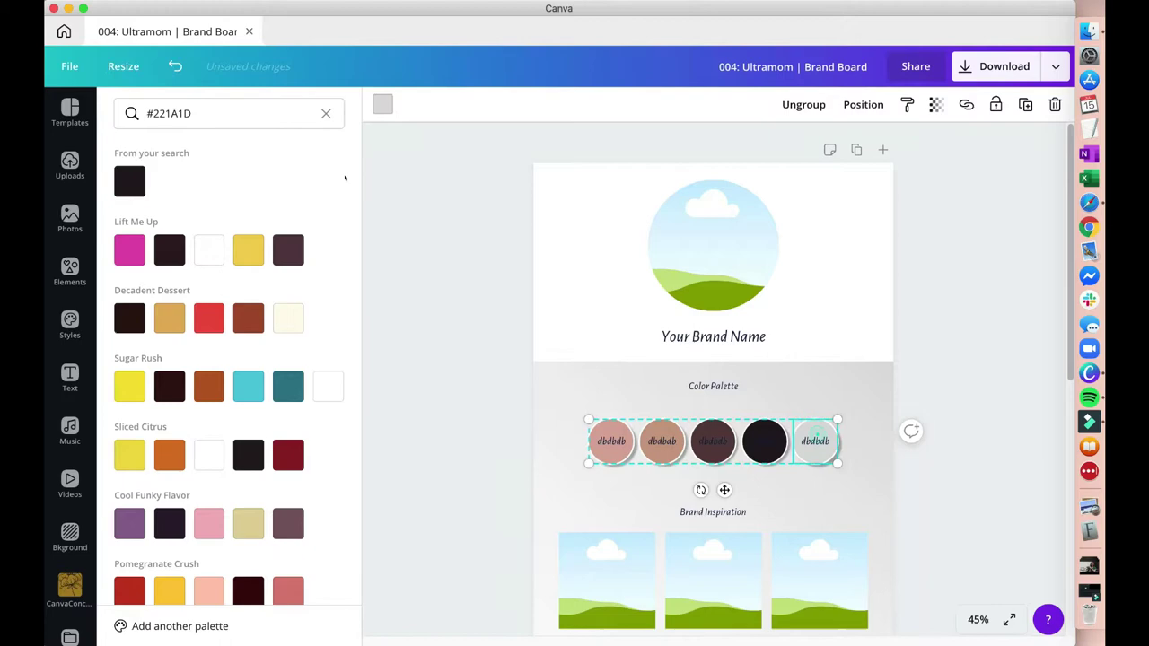
pyautogui.tripleClick(229, 113)
pyautogui.write('#DFDED9')
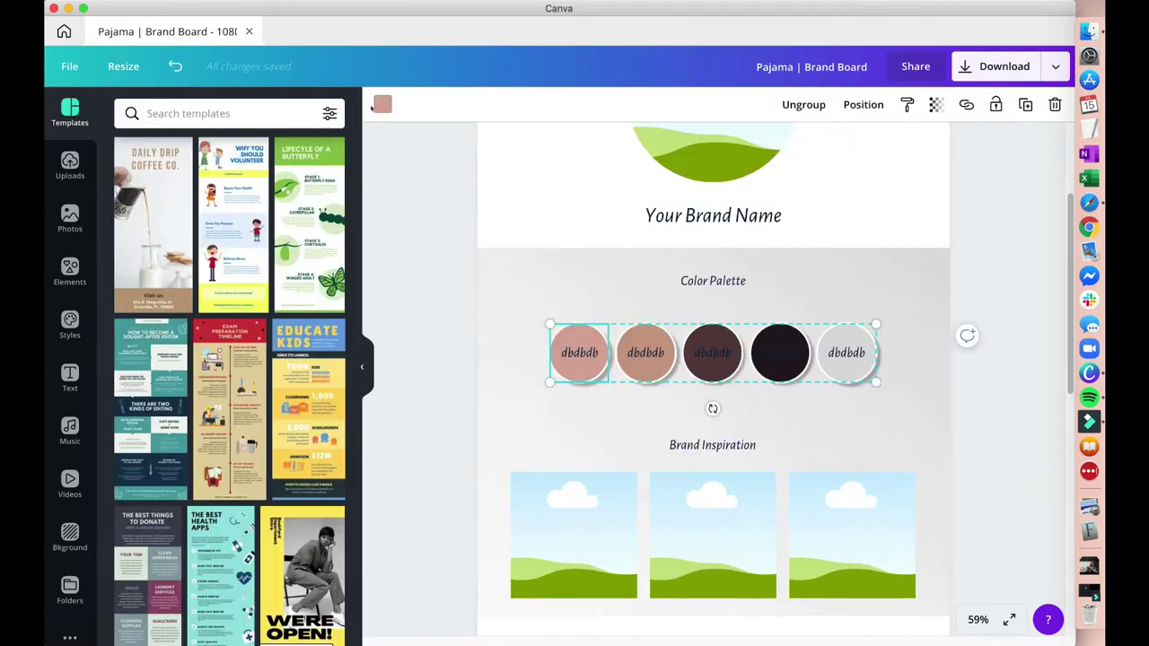
# Replace the first palette circle's label with its fill color code d8aa9d and make the text white
pyautogui.click(382, 104)
pyautogui.click(129, 182)
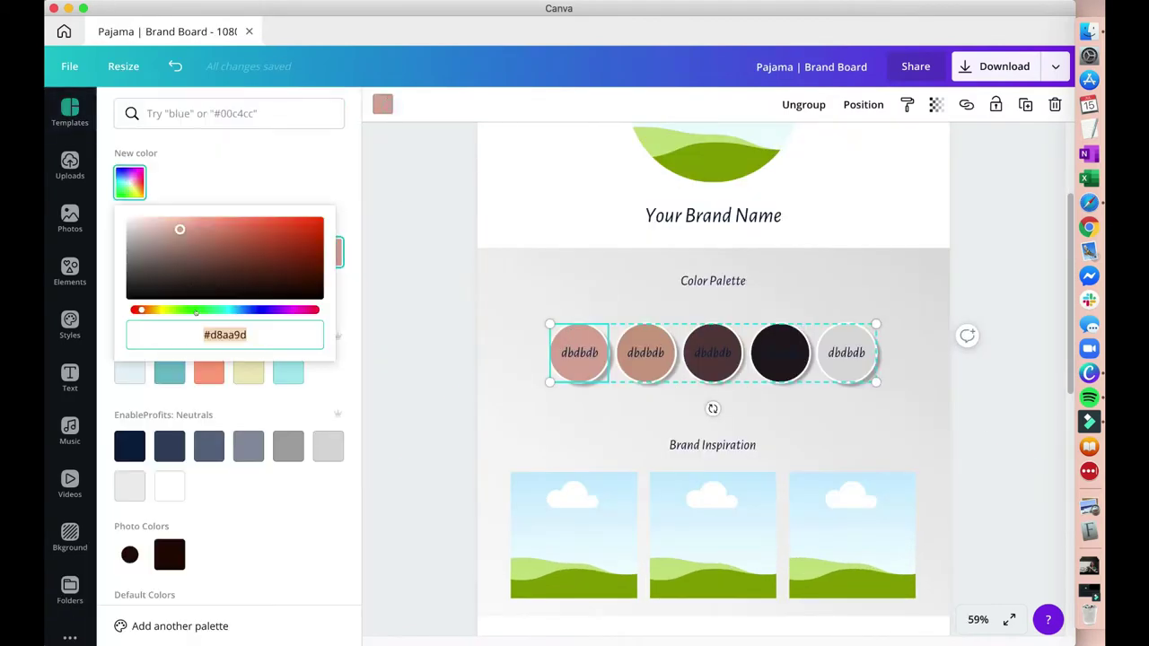
pyautogui.doubleClick(225, 326)
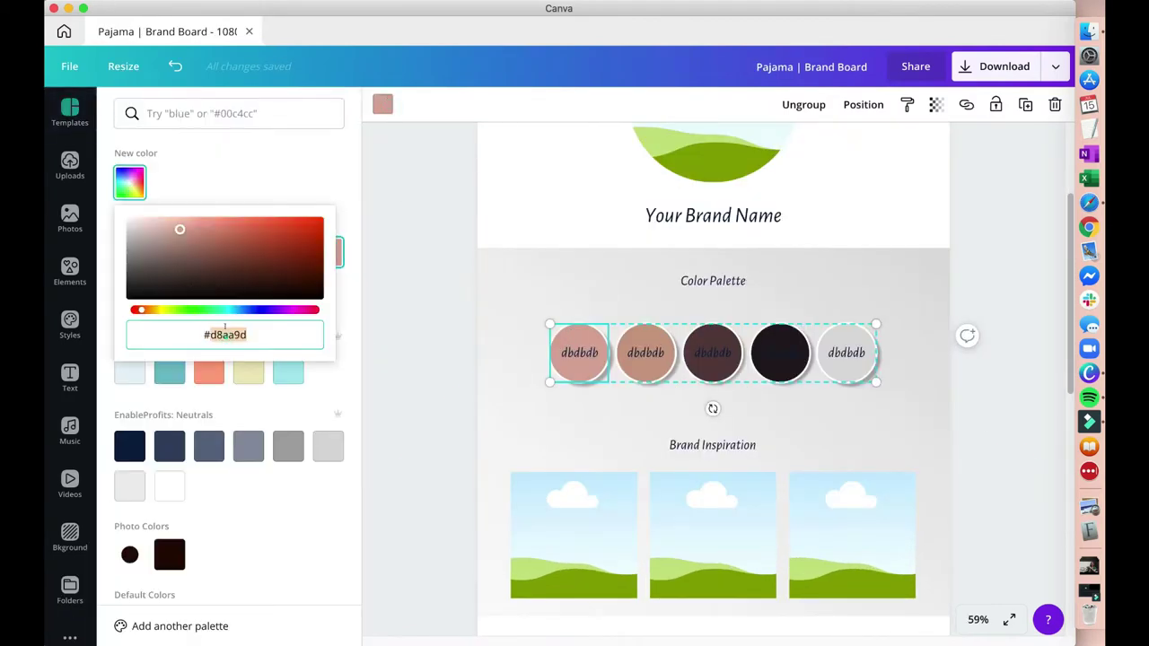
pyautogui.click(575, 354)
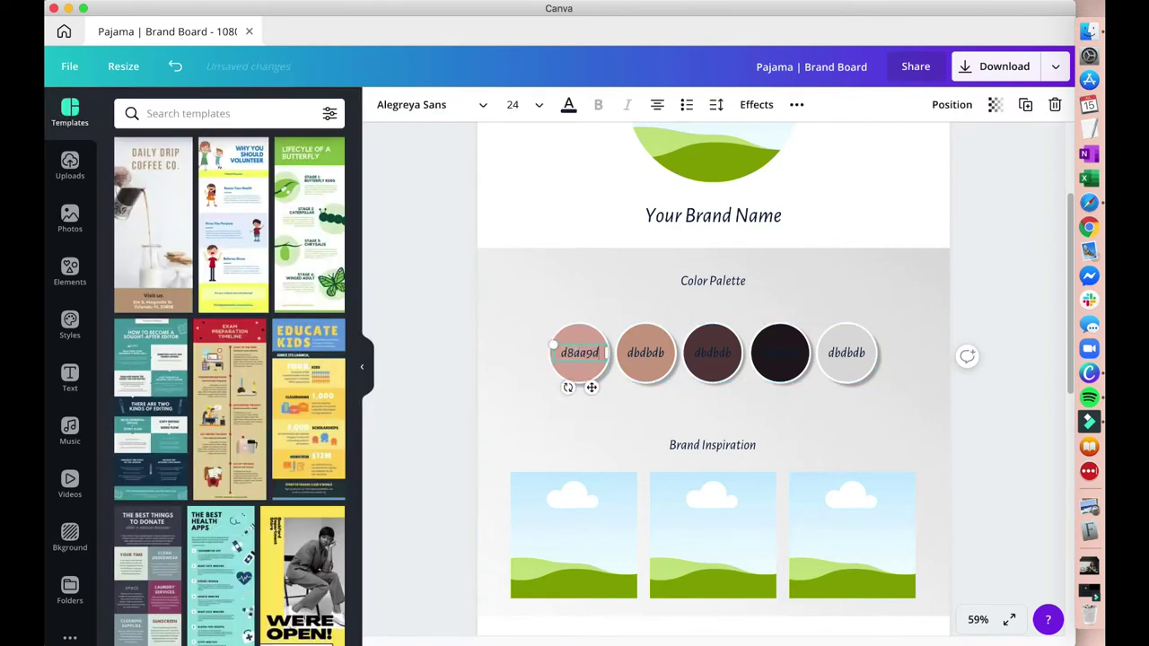
pyautogui.click(568, 104)
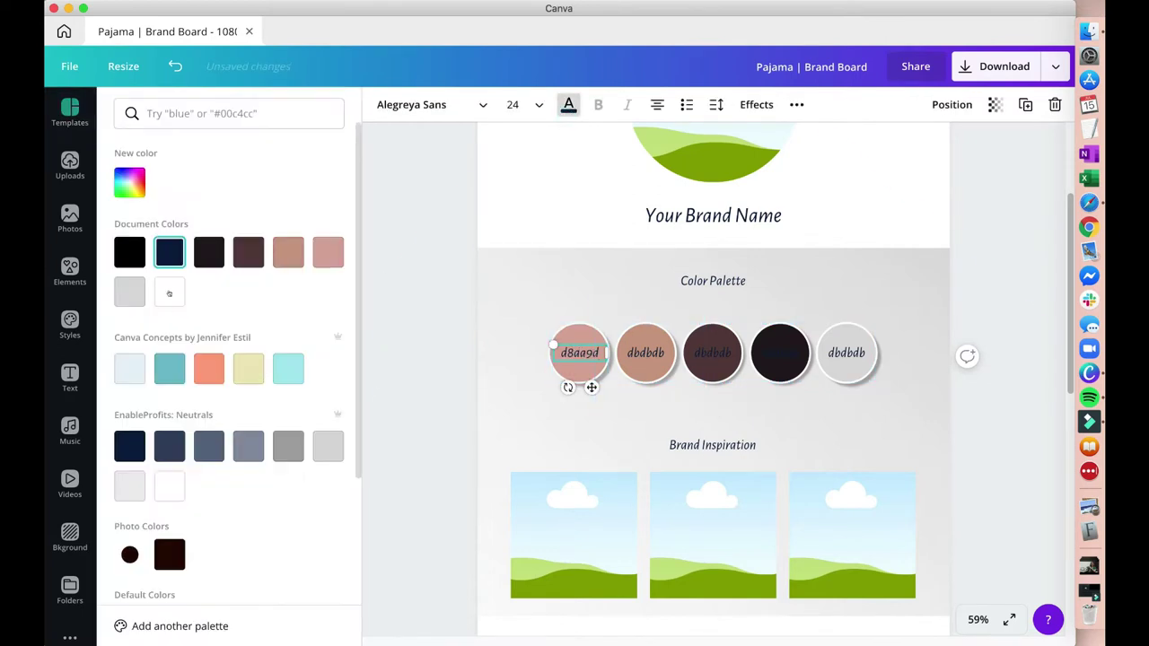
pyautogui.click(566, 332)
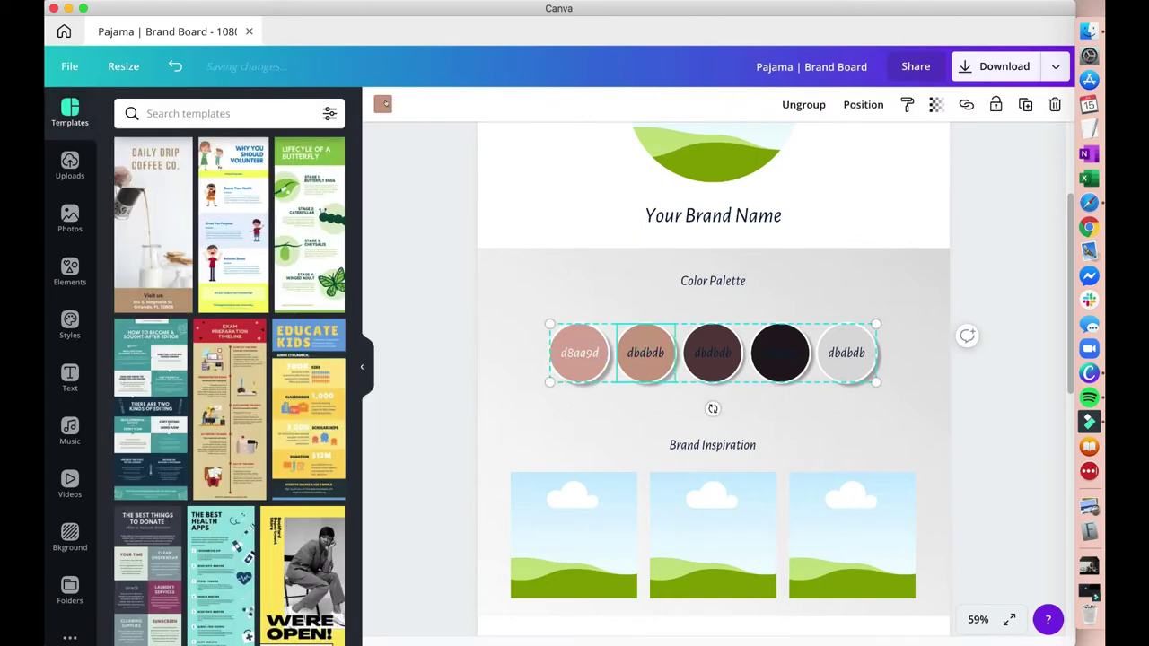
# Replace the second palette circle's label with its fill color code ca9d86 and make the text white
pyautogui.click(384, 104)
pyautogui.press('super+c')
pyautogui.doubleClick(633, 350)
pyautogui.press('super+v')
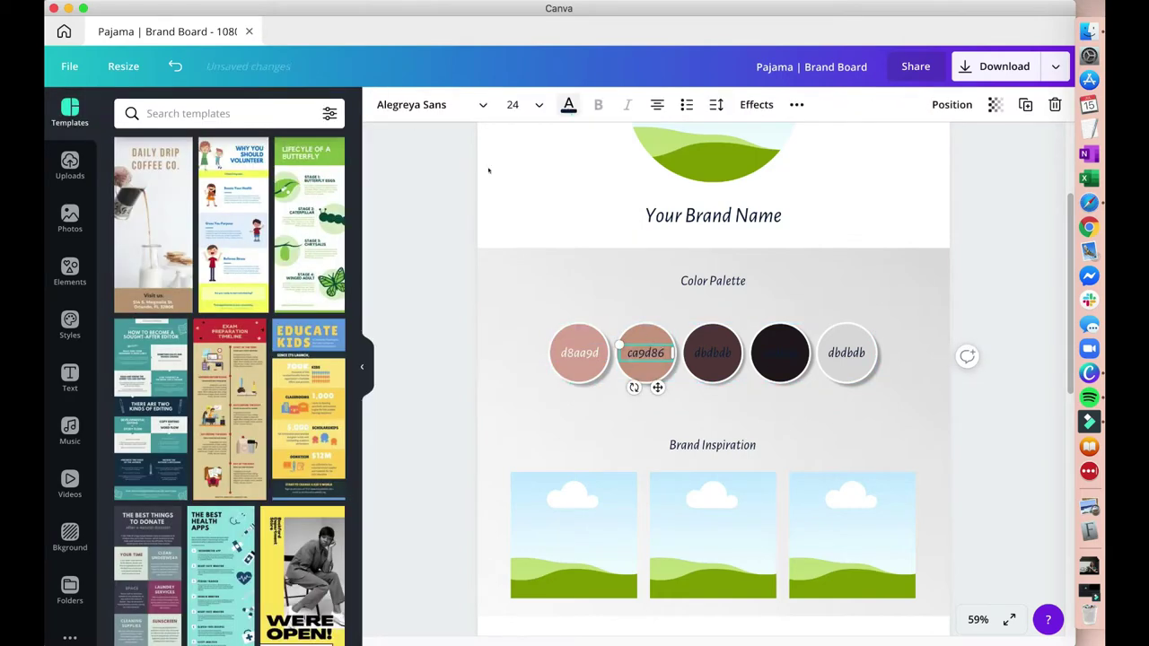
pyautogui.click(568, 104)
pyautogui.click(170, 292)
# Replace the third palette circle's label with its fill color code 583e3f and make the text white
pyautogui.click(702, 334)
pyautogui.click(383, 104)
pyautogui.click(131, 180)
pyautogui.doubleClick(210, 335)
pyautogui.press('super+c')
pyautogui.doubleClick(716, 352)
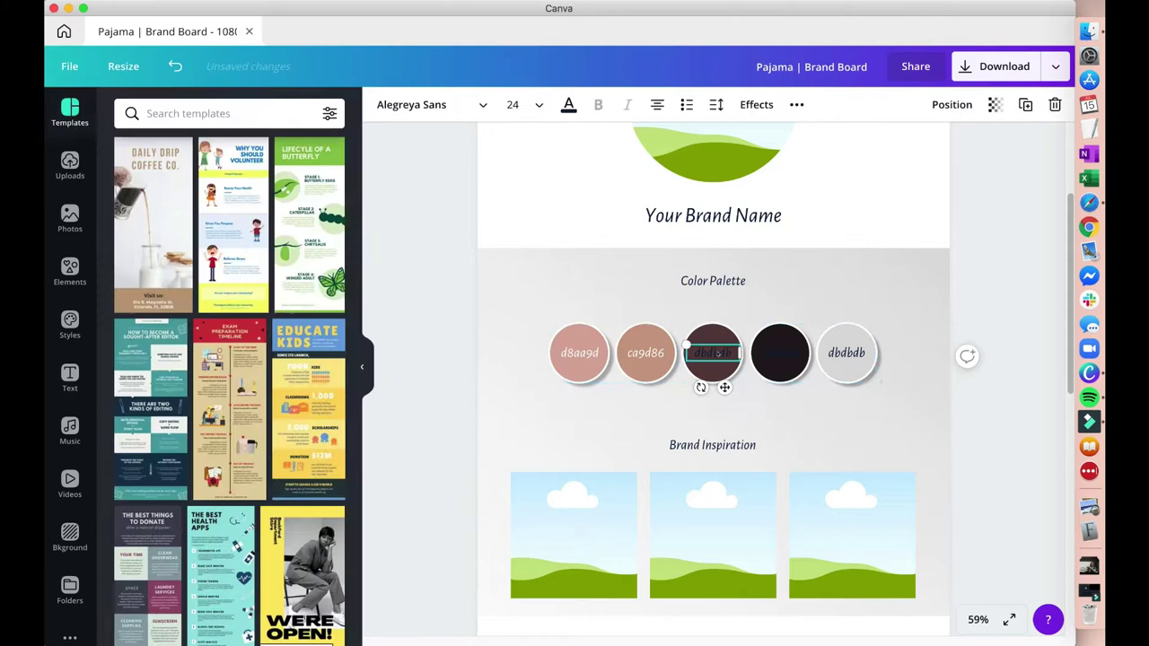
pyautogui.press('super+v')
pyautogui.click(569, 104)
pyautogui.click(169, 292)
# Replace the fourth palette circle's label with its fill color code 221a1d and make the text white
pyautogui.click(787, 343)
pyautogui.click(383, 104)
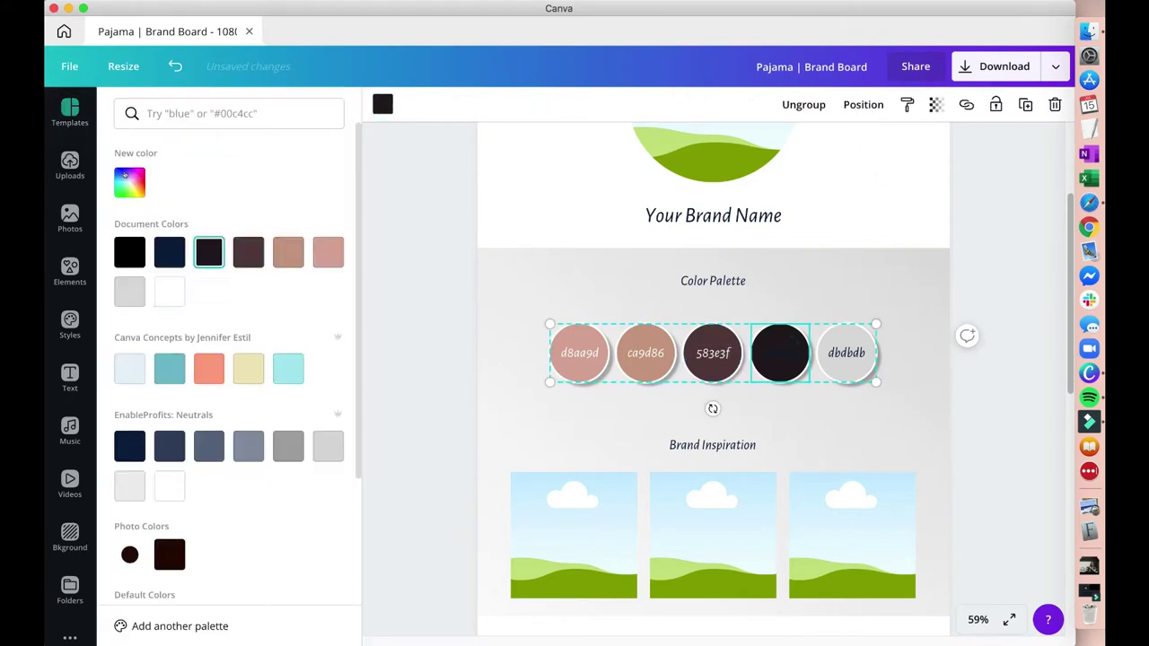
pyautogui.click(130, 182)
pyautogui.doubleClick(224, 335)
pyautogui.doubleClick(794, 353)
pyautogui.click(569, 104)
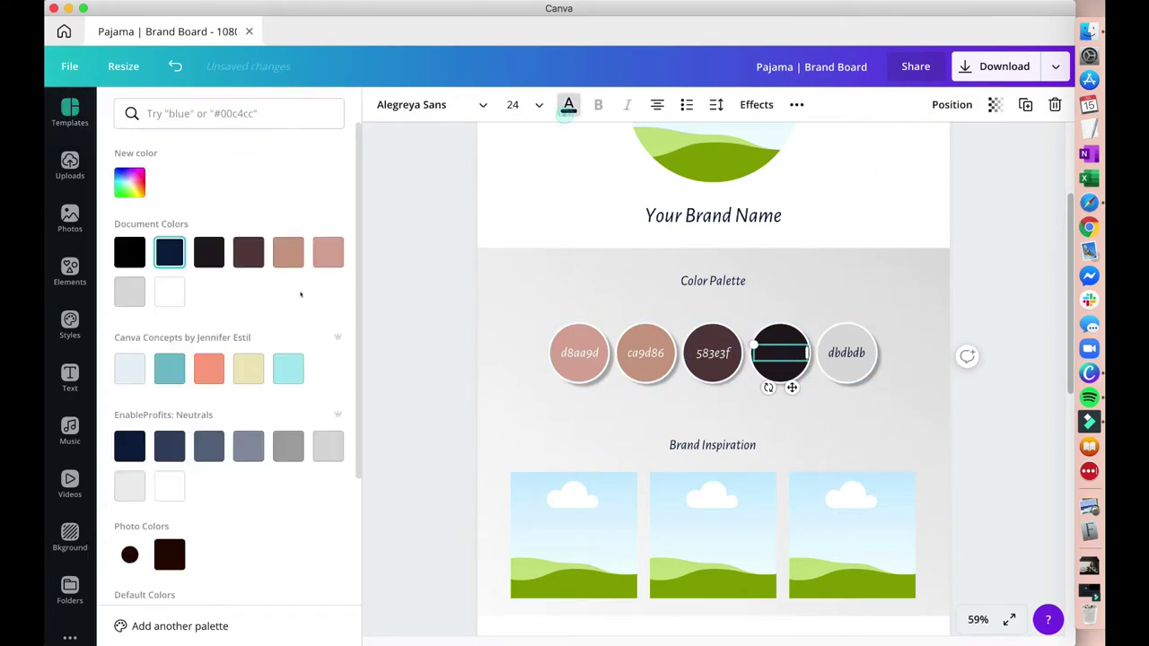
pyautogui.click(170, 292)
# Label the fifth palette circle with its own fill color code, dbdbdb
pyautogui.click(847, 353)
pyautogui.click(383, 104)
pyautogui.click(130, 182)
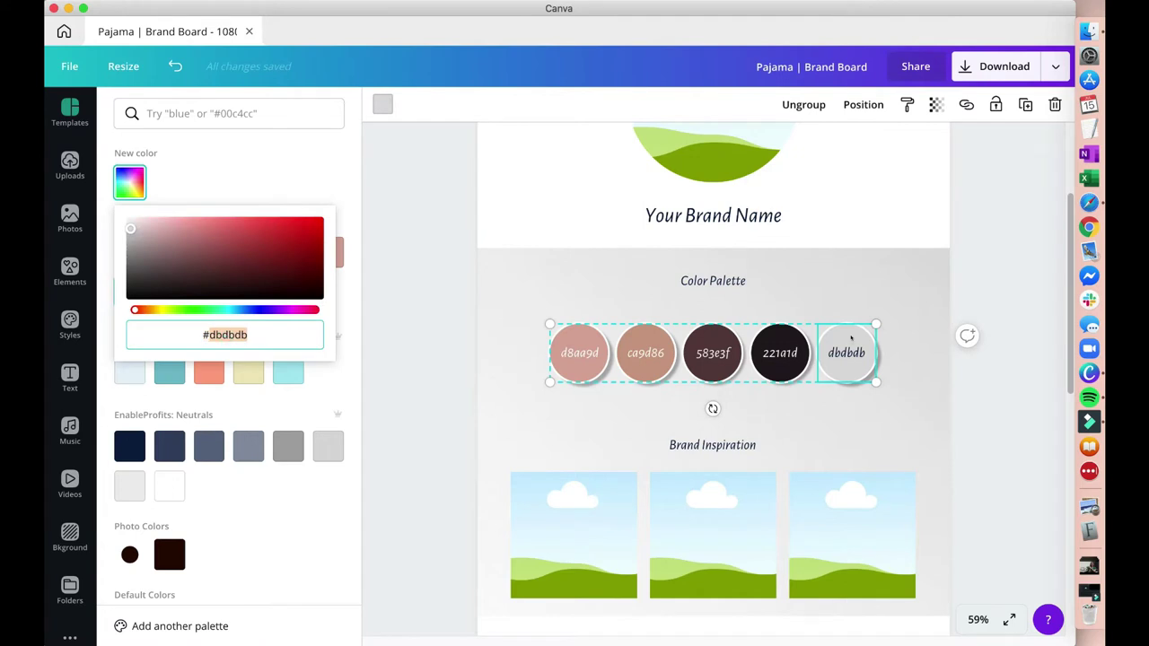
pyautogui.click(228, 113)
pyautogui.press('super+v')
pyautogui.doubleClick(847, 351)
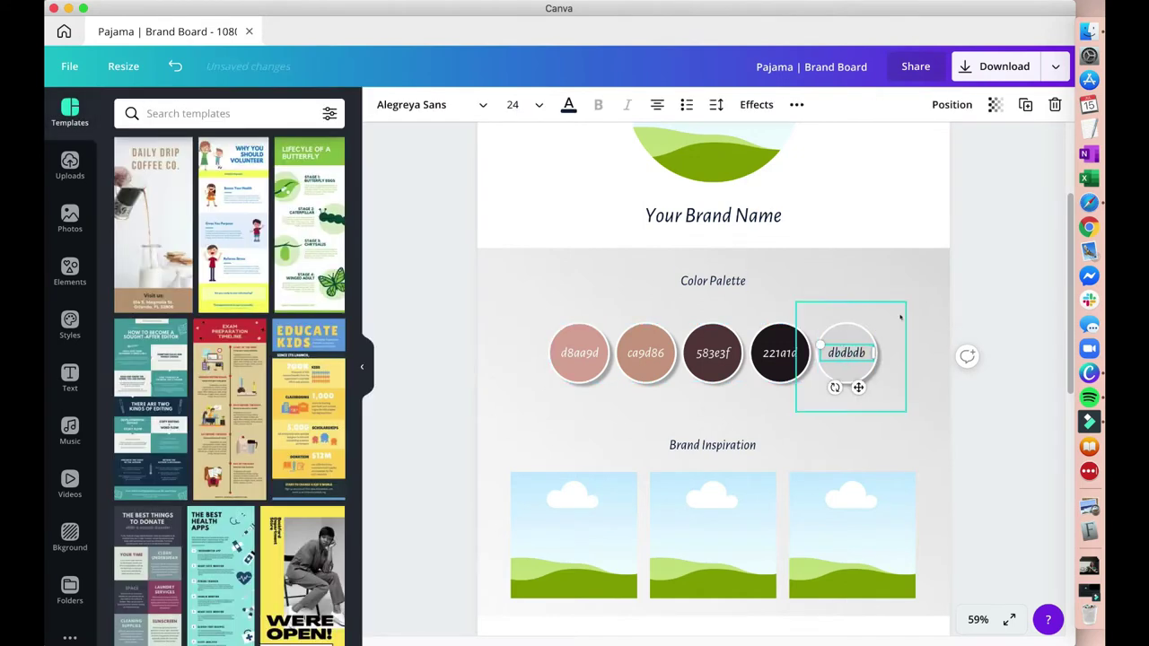
# Recolor the grey gradient background behind the color palette section to pink and review the sections below
pyautogui.click(851, 301)
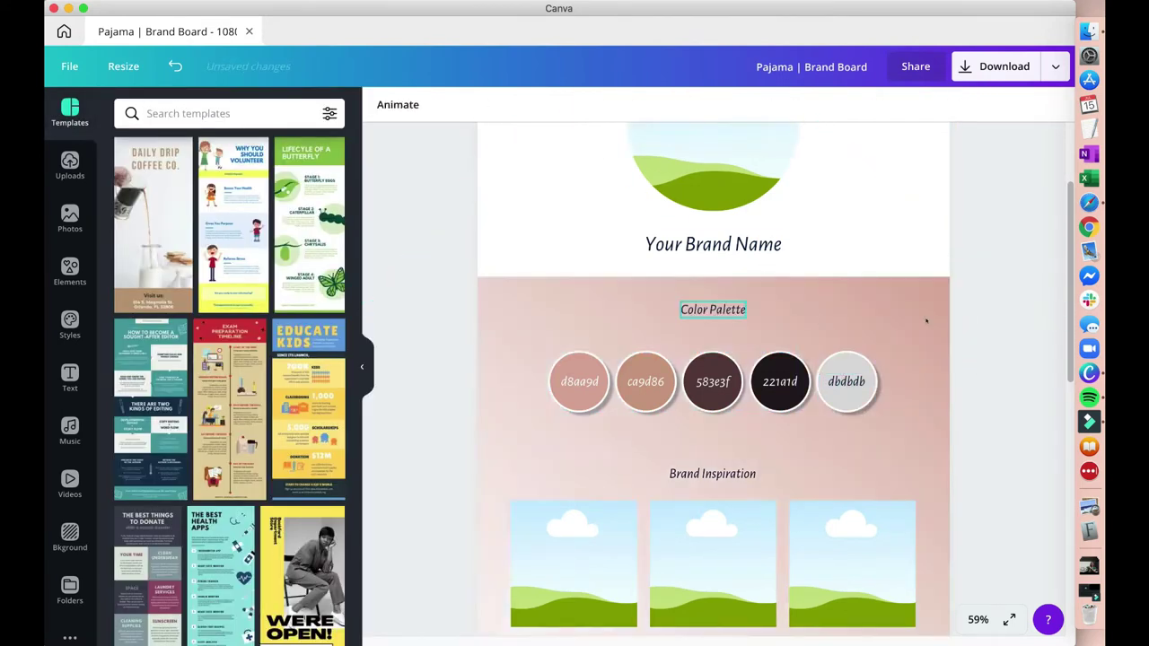
pyautogui.scroll(-5, 931, 318)
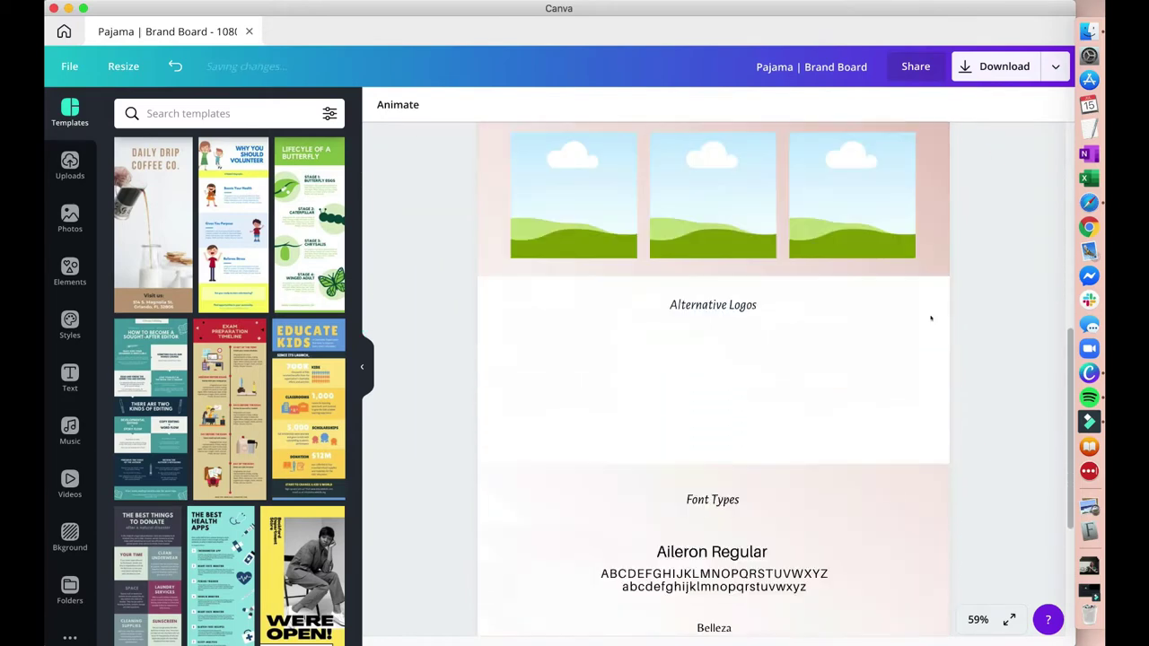
# Delete the round image placeholder above the brand name
pyautogui.scroll(5, 931, 317)
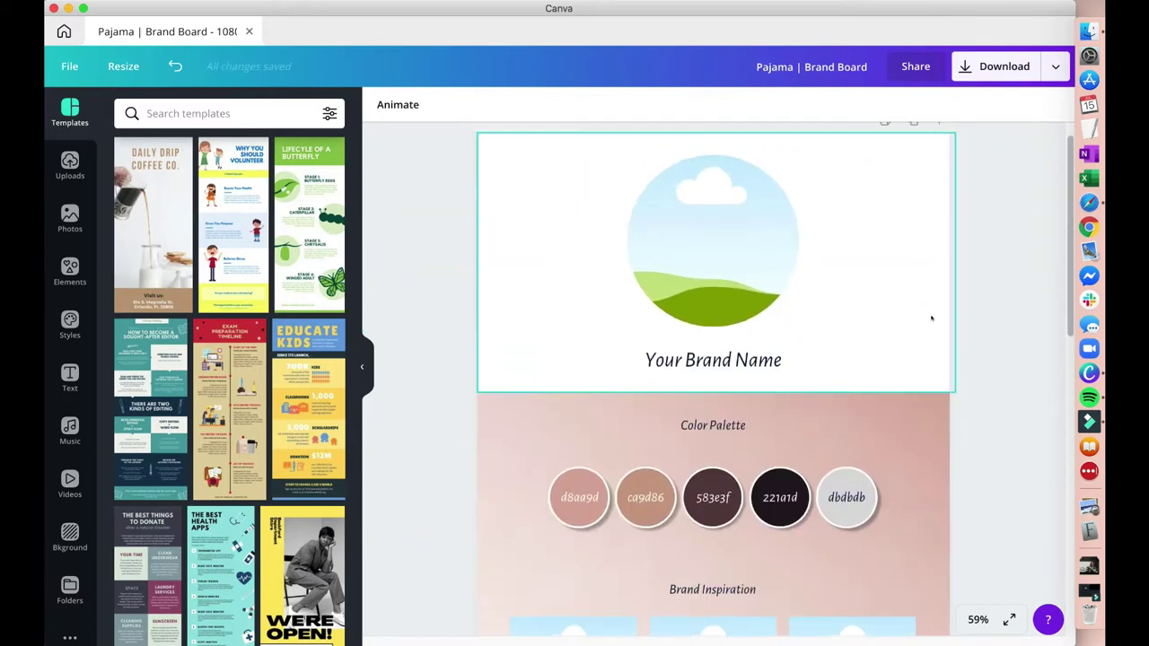
pyautogui.scroll(1, 931, 318)
pyautogui.click(708, 256)
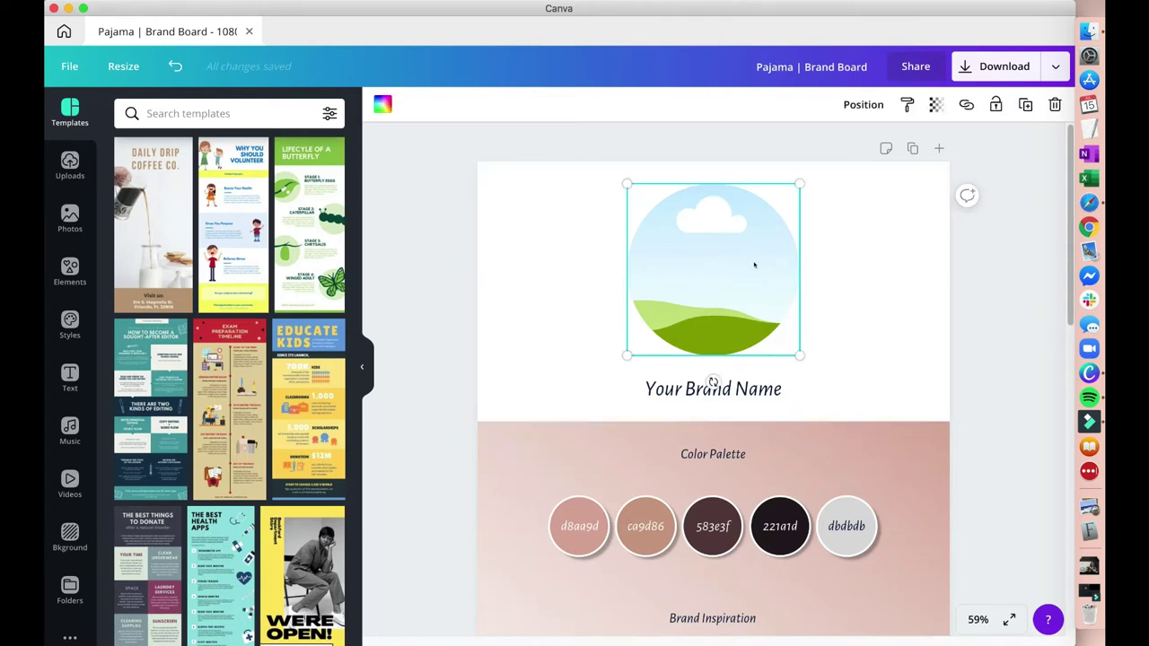
pyautogui.click(1056, 104)
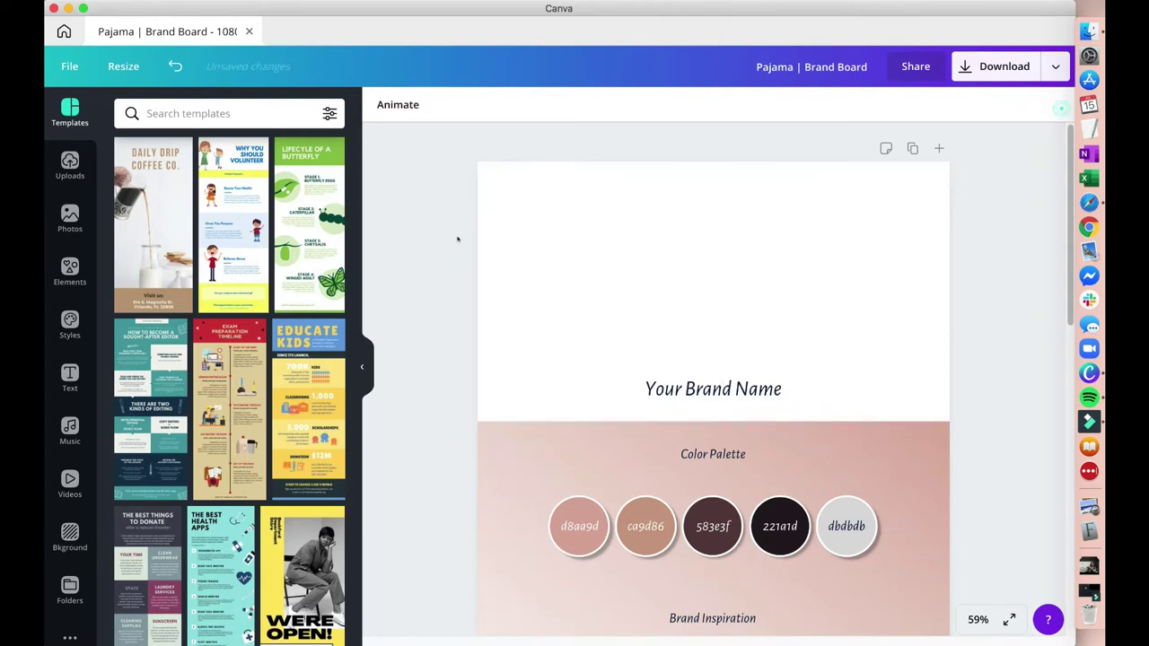
# Add a heading text box to the page and set its font to Alegreya Sans Black Italic
pyautogui.click(63, 382)
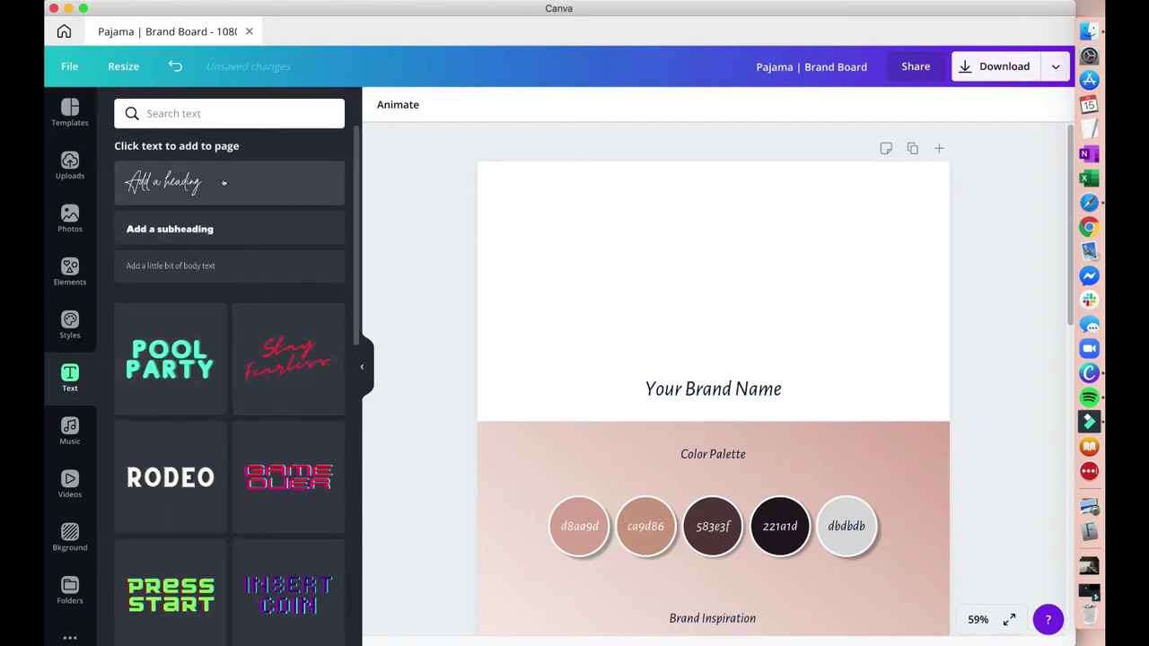
pyautogui.click(225, 182)
pyautogui.click(433, 108)
pyautogui.scroll(-2, 240, 251)
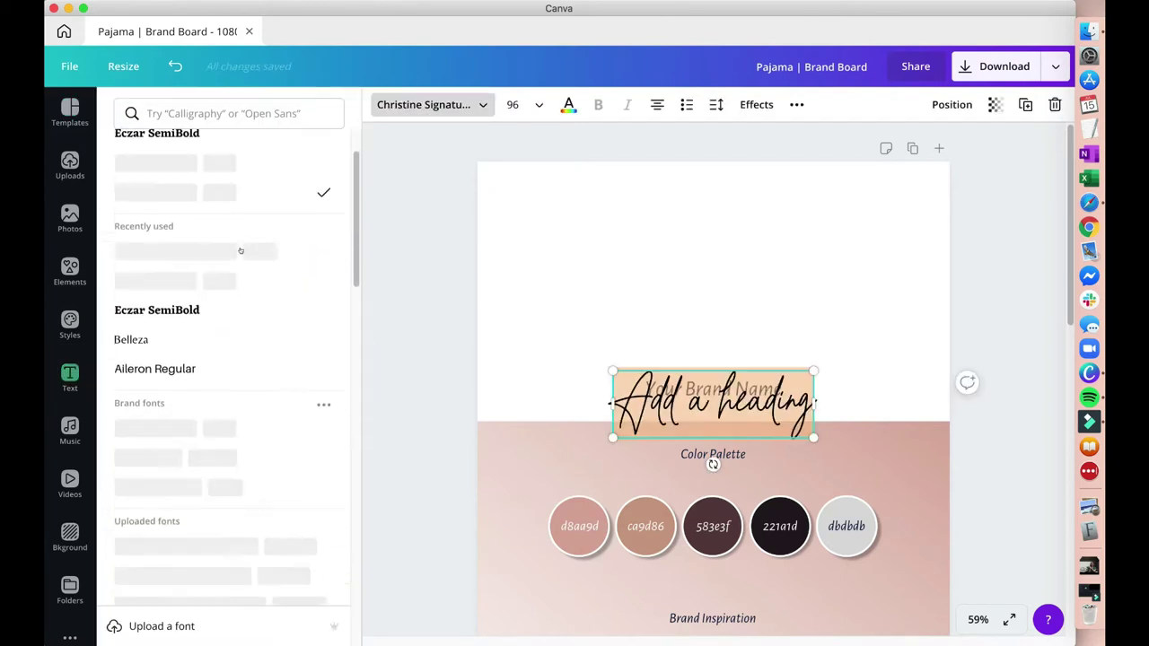
pyautogui.scroll(-2, 241, 250)
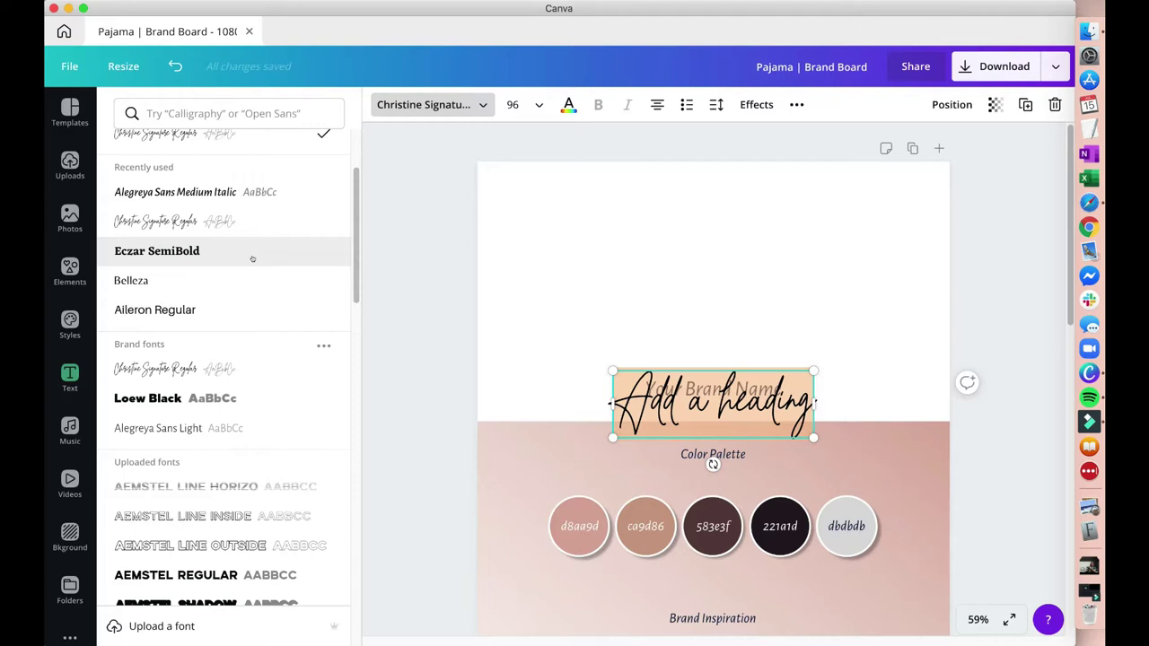
pyautogui.scroll(-8, 252, 259)
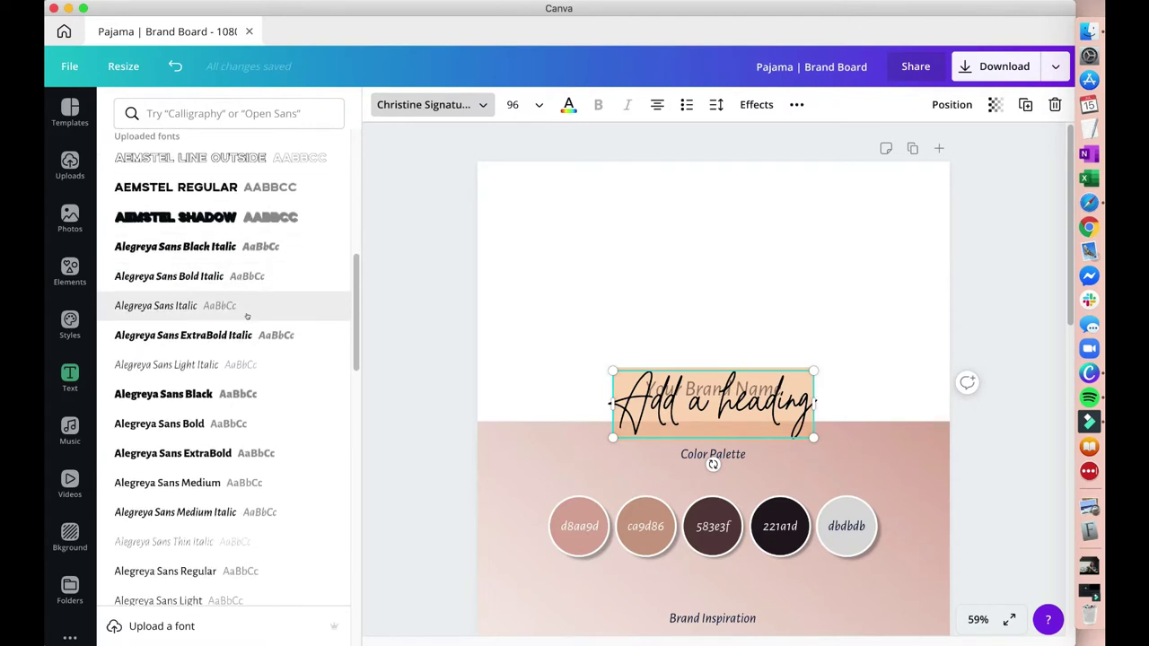
pyautogui.click(248, 253)
pyautogui.click(993, 260)
pyautogui.click(845, 279)
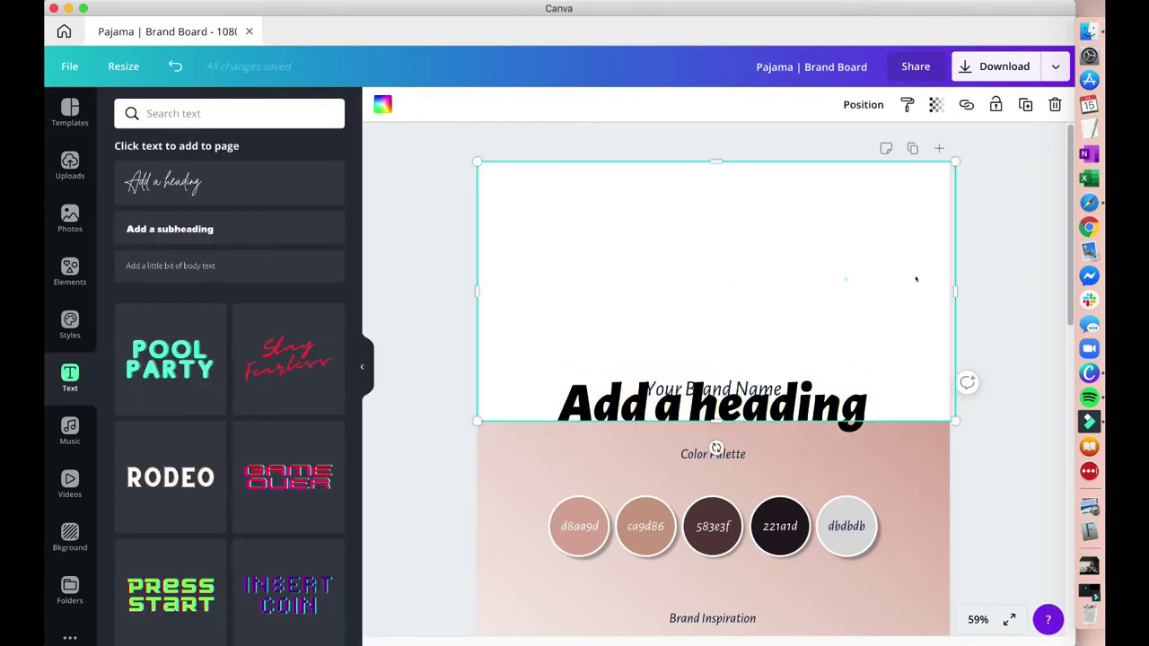
# Move the heading up into the white area above the brand name and replace its text with "Pajama"
pyautogui.click(968, 323)
pyautogui.click(813, 404)
pyautogui.moveTo(813, 404); pyautogui.dragTo(814, 280)
pyautogui.doubleClick(813, 280)
pyautogui.press('super+a')
pyautogui.write('Pajyama')
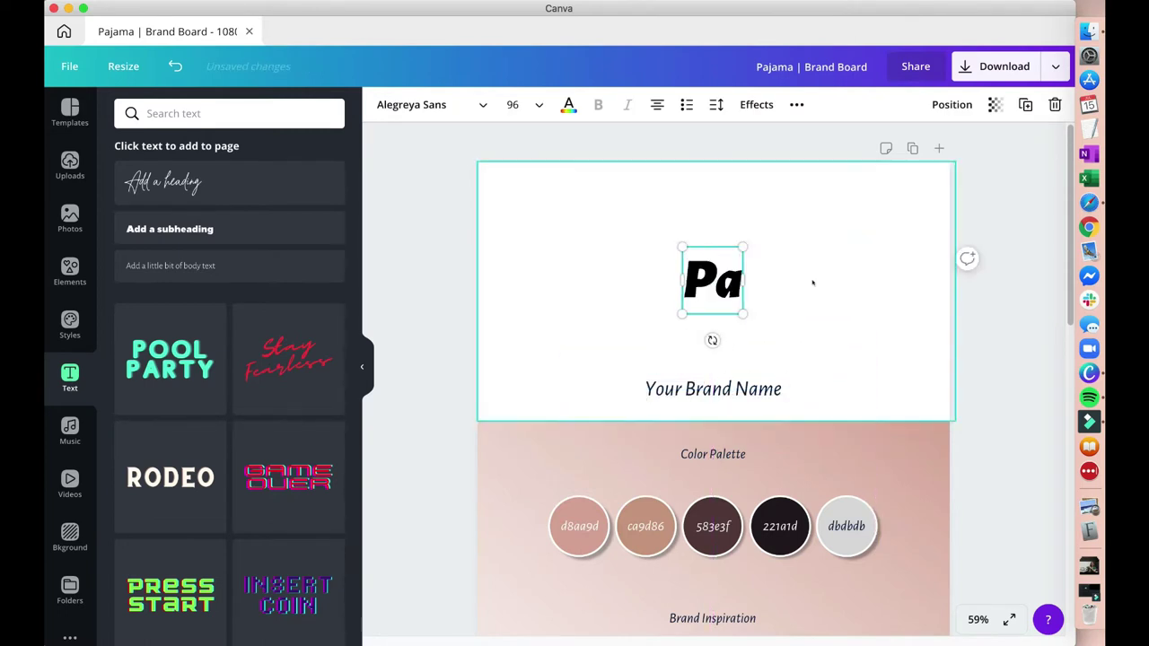
pyautogui.press('BackSpace')
pyautogui.press('BackSpace')
pyautogui.press('BackSpace')
pyautogui.press('BackSpace')
pyautogui.write('ama')
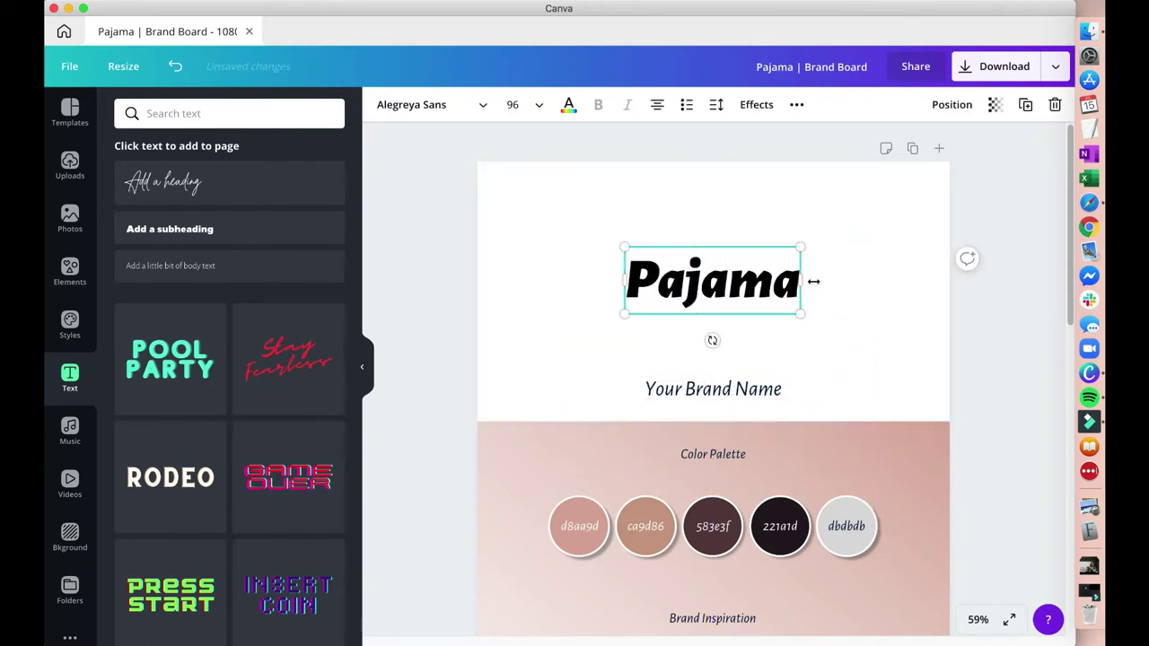
# Extend the heading to read "Pink Pajamas" with each word on its own line
pyautogui.press('super+Left')
pyautogui.write('Pink')
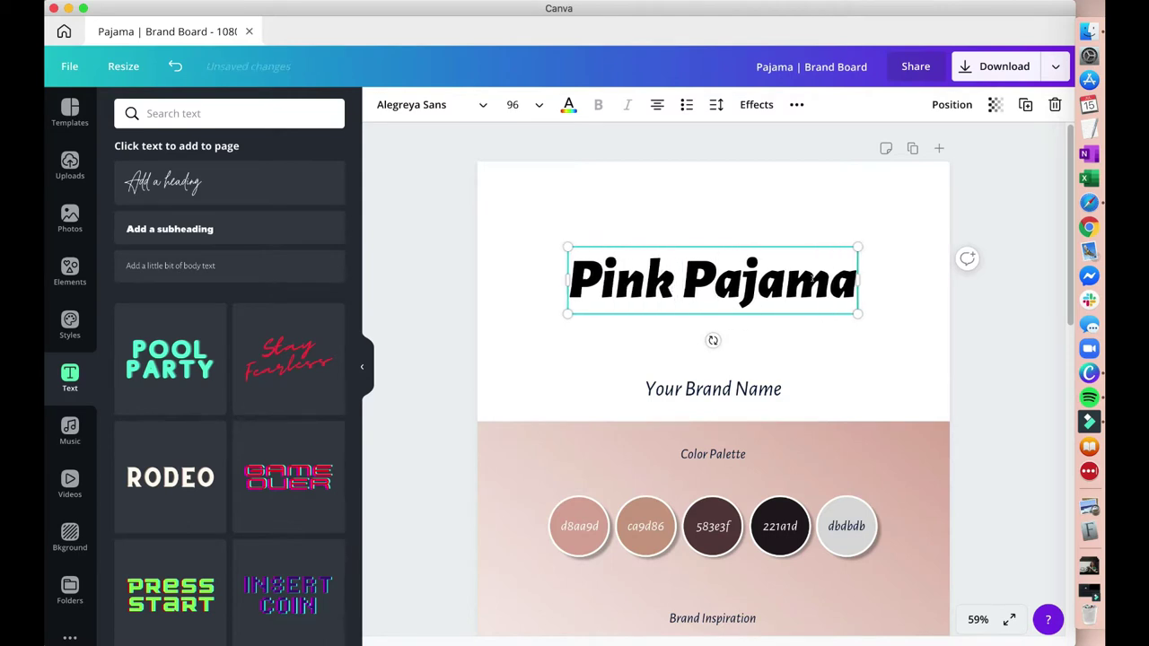
pyautogui.press('super+Right')
pyautogui.write('s')
pyautogui.press('Return')
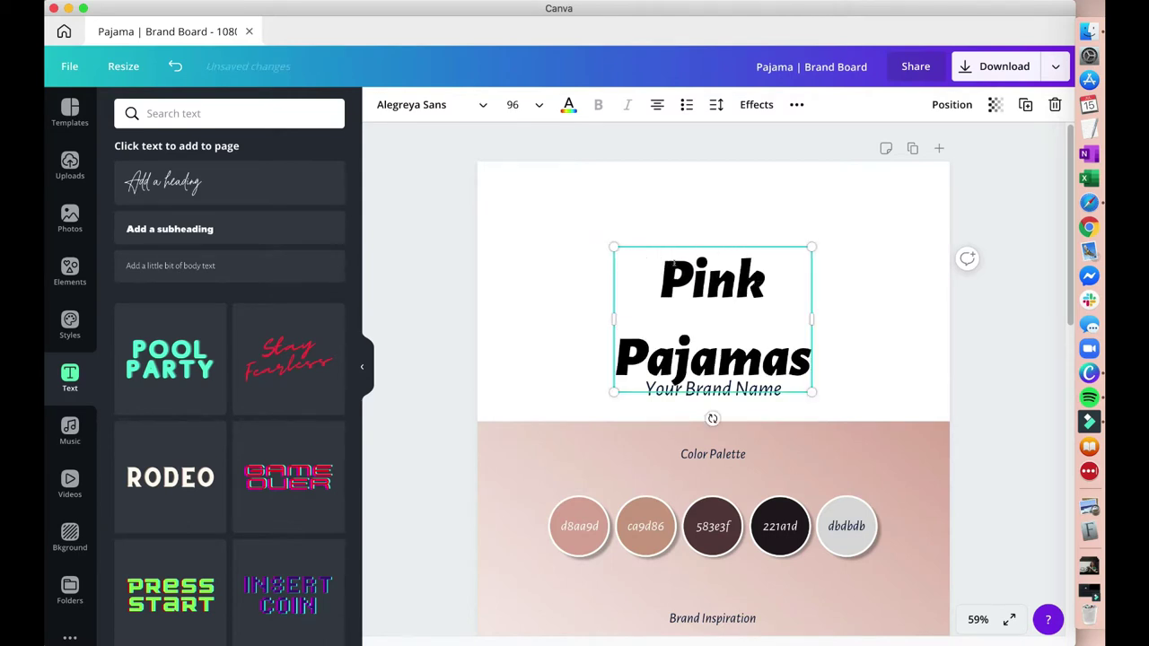
# Tighten the heading's line spacing and split "Pajamas" off into its own text box
pyautogui.click(717, 104)
pyautogui.moveTo(833, 178)
pyautogui.mouseDown()
pyautogui.moveTo(769, 172)
pyautogui.moveTo(812, 177)
pyautogui.mouseUp()
pyautogui.moveTo(618, 330); pyautogui.dragTo(810, 328)
pyautogui.press('super+c')
pyautogui.press('BackSpace')
pyautogui.press('BackSpace')
pyautogui.moveTo(717, 280); pyautogui.dragTo(767, 298)
pyautogui.doubleClick(767, 298)
pyautogui.press('super+v')
# Stagger "Pink" just above the start of "Pajamas" and move both words together to the middle of the white header area
pyautogui.click(763, 242)
pyautogui.click(680, 247)
pyautogui.moveTo(680, 247)
pyautogui.mouseDown()
pyautogui.moveTo(688, 260)
pyautogui.moveTo(676, 257)
pyautogui.mouseUp()
pyautogui.click(905, 226)
pyautogui.moveTo(595, 204); pyautogui.dragTo(644, 185)
pyautogui.click(919, 481)
pyautogui.click(1020, 292)
pyautogui.click(920, 433)
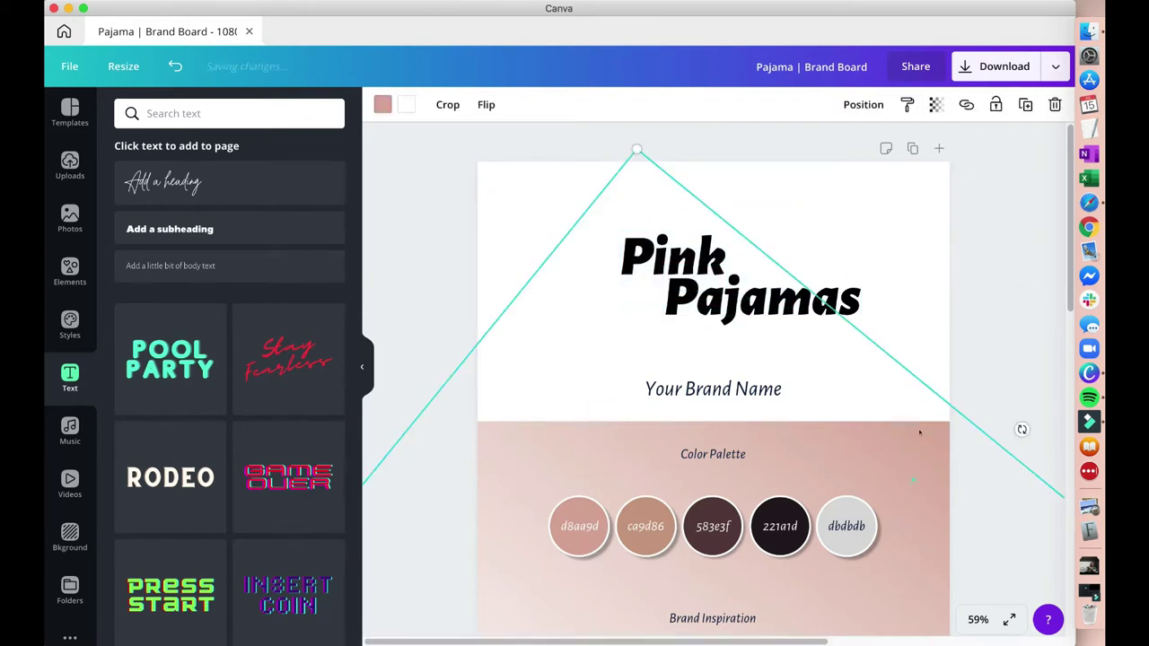
pyautogui.click(916, 224)
pyautogui.moveTo(565, 201); pyautogui.dragTo(778, 292)
pyautogui.click(876, 275)
# Try the Neon effect at intensity 100 with the tan ca9d86 palette color on "Pink"
pyautogui.click(657, 240)
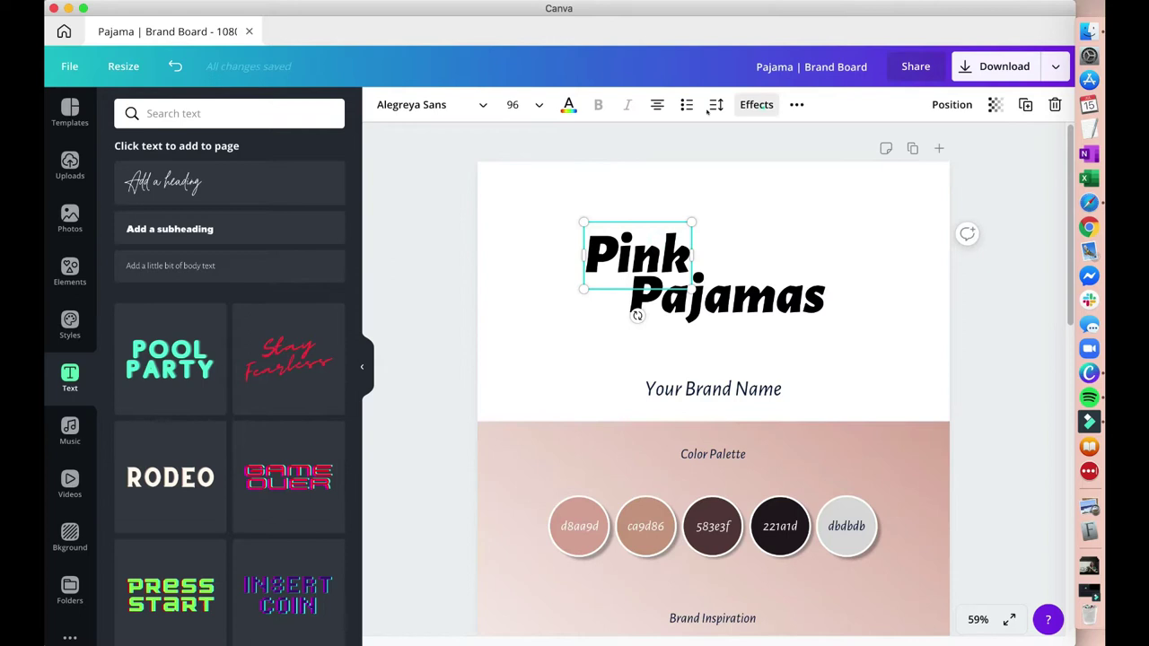
pyautogui.click(756, 105)
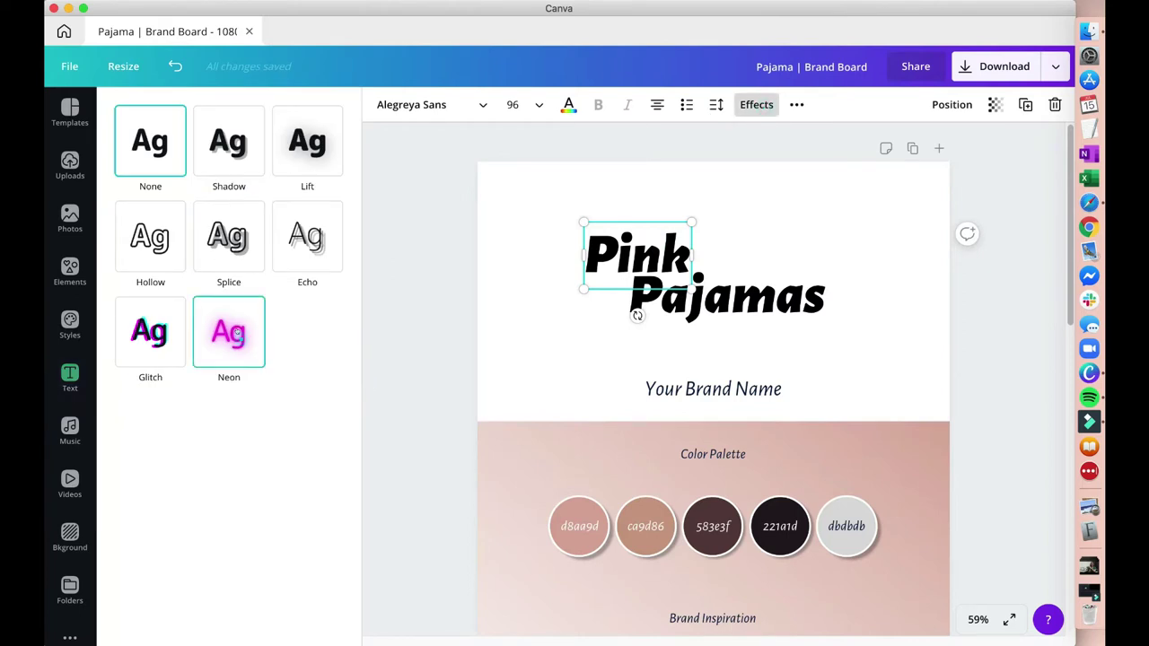
pyautogui.click(237, 333)
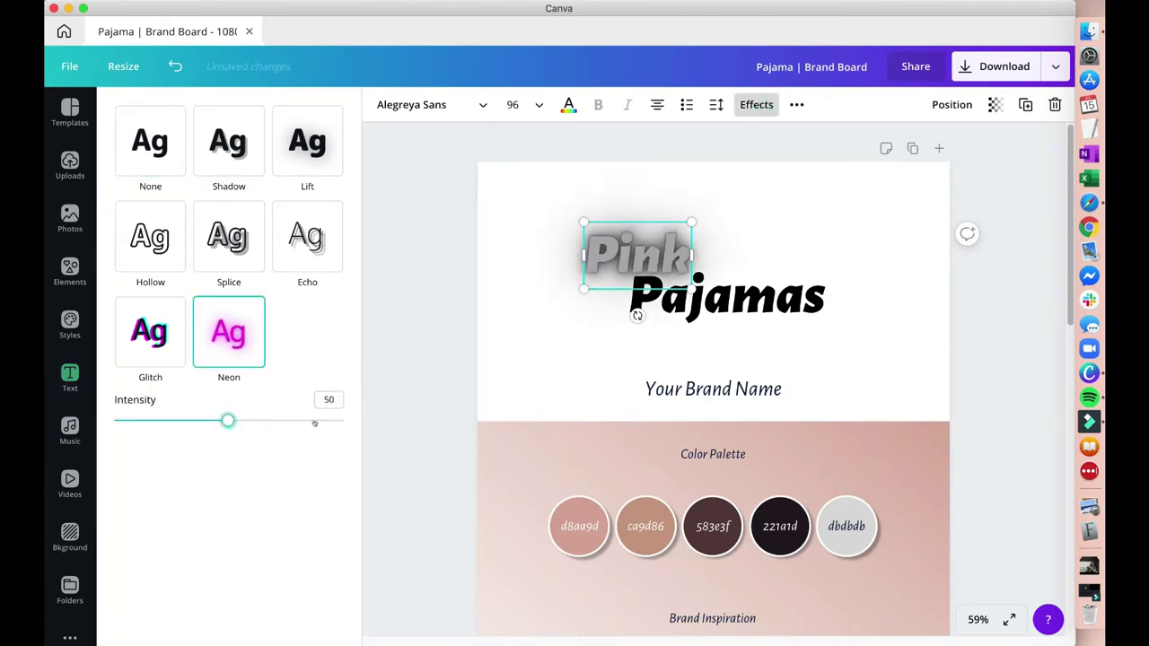
pyautogui.moveTo(315, 423); pyautogui.dragTo(344, 420)
pyautogui.click(568, 104)
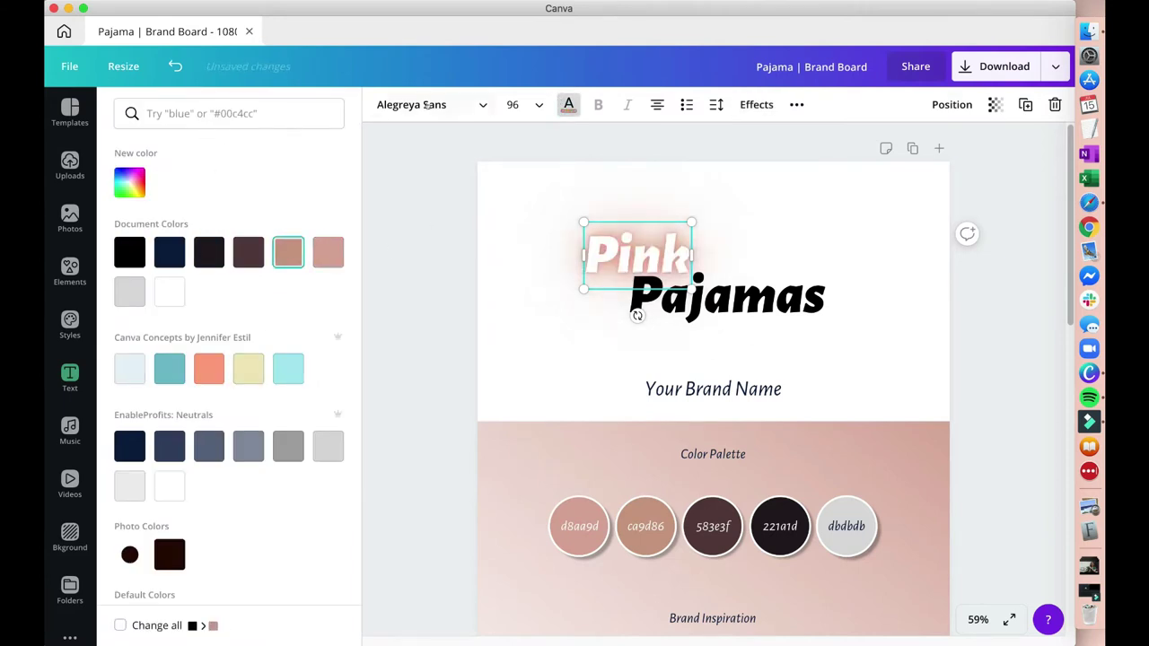
# Apply the Splice text effect to "Pink"
pyautogui.click(757, 104)
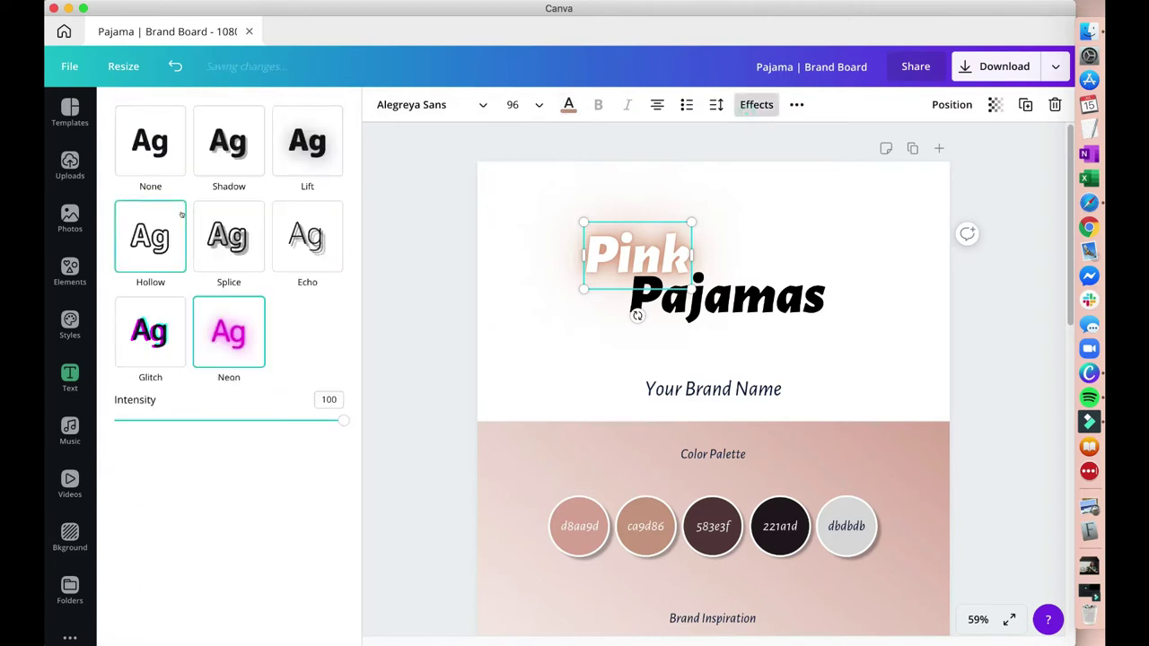
pyautogui.click(215, 234)
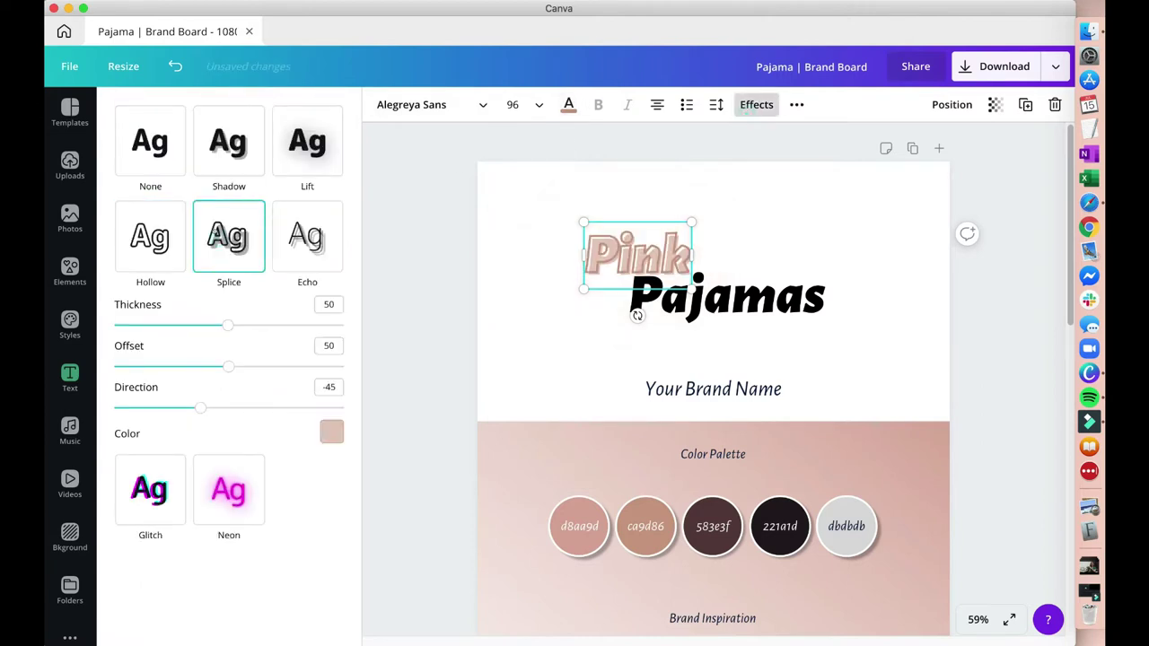
pyautogui.click(729, 309)
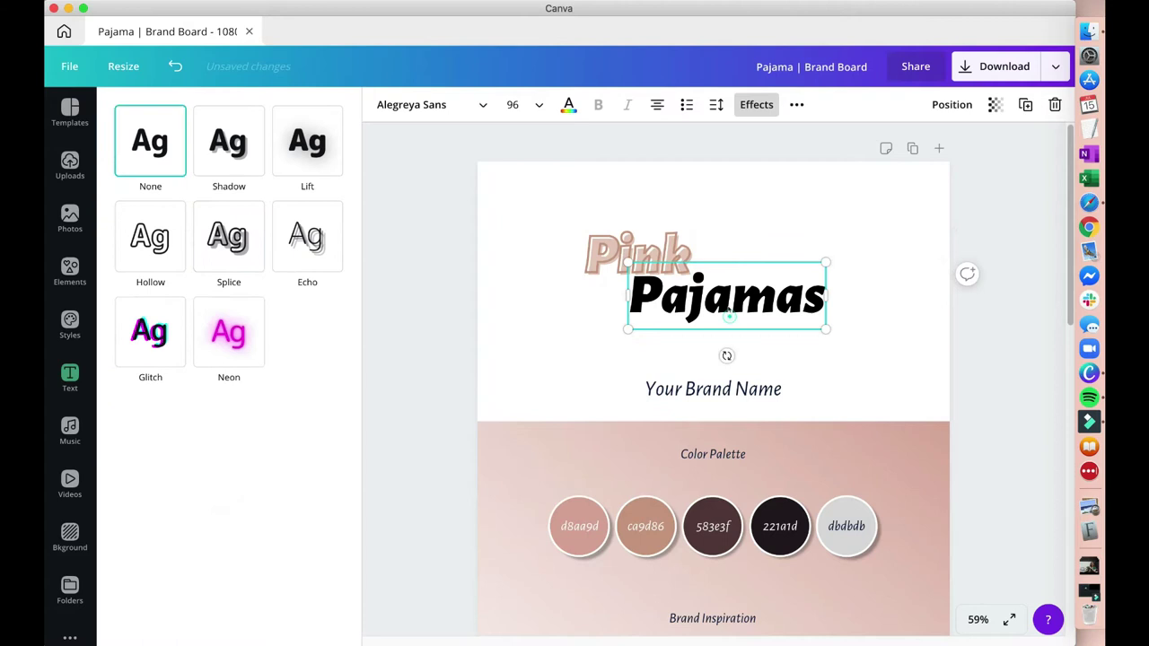
# Try the pink d8aa9d palette color and custom mauve shades as the text color of "Pink"
pyautogui.click(639, 256)
pyautogui.click(568, 104)
pyautogui.click(328, 253)
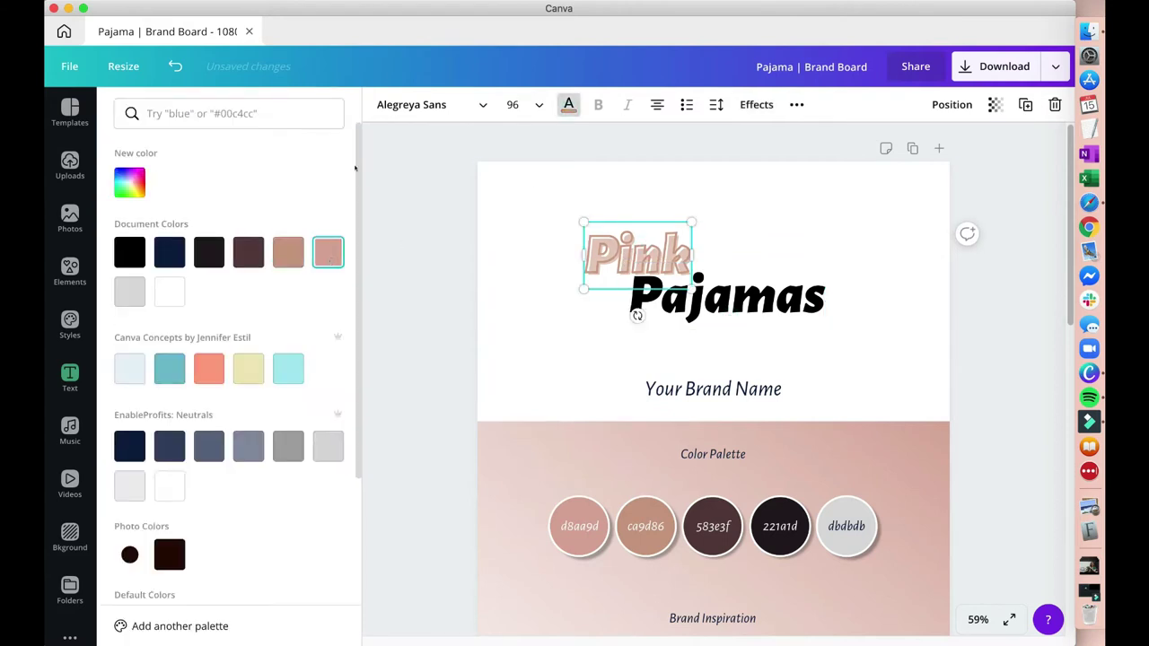
pyautogui.click(130, 182)
pyautogui.moveTo(139, 310); pyautogui.dragTo(313, 311)
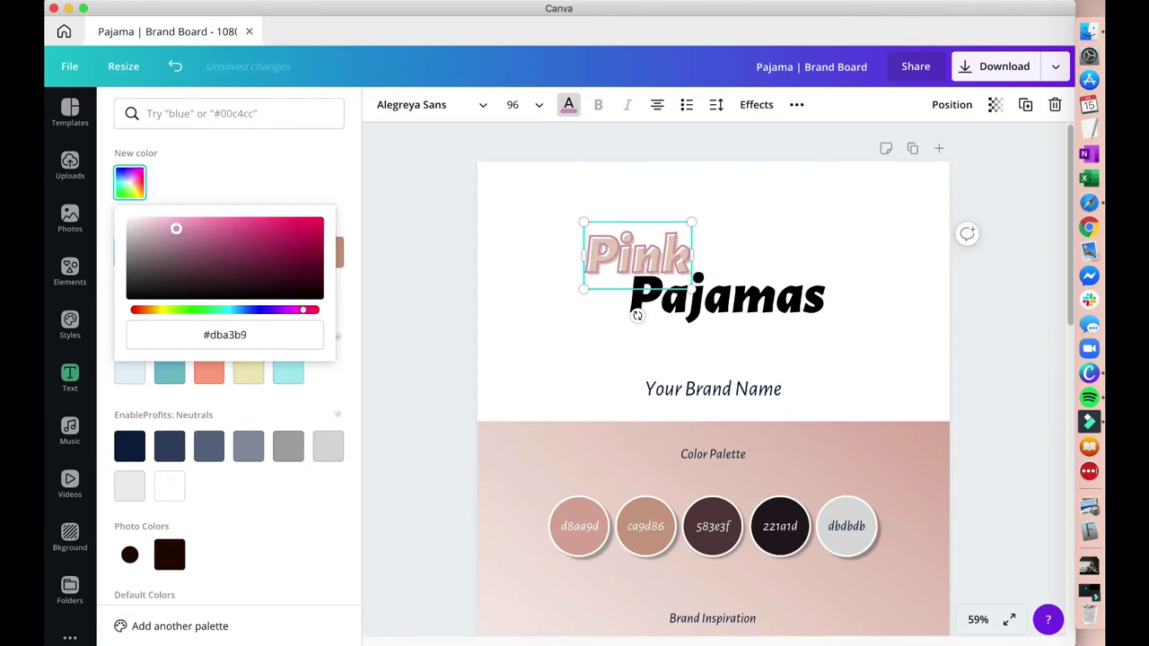
pyautogui.moveTo(176, 228); pyautogui.dragTo(204, 252)
pyautogui.click(343, 269)
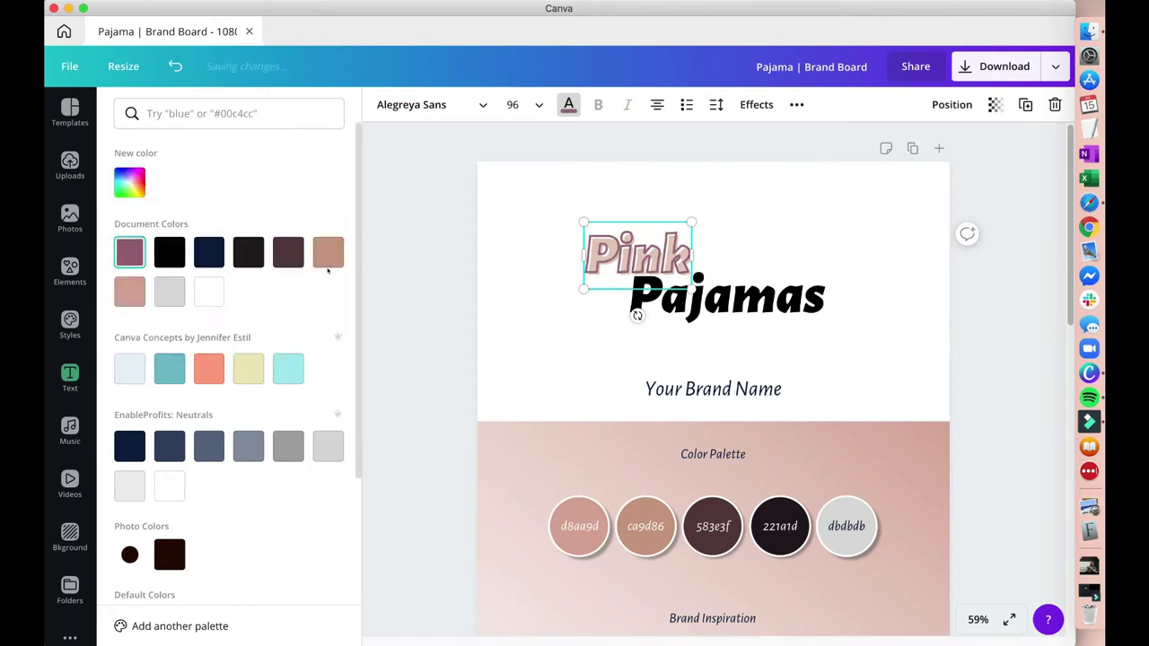
pyautogui.click(119, 293)
pyautogui.click(131, 290)
pyautogui.click(329, 252)
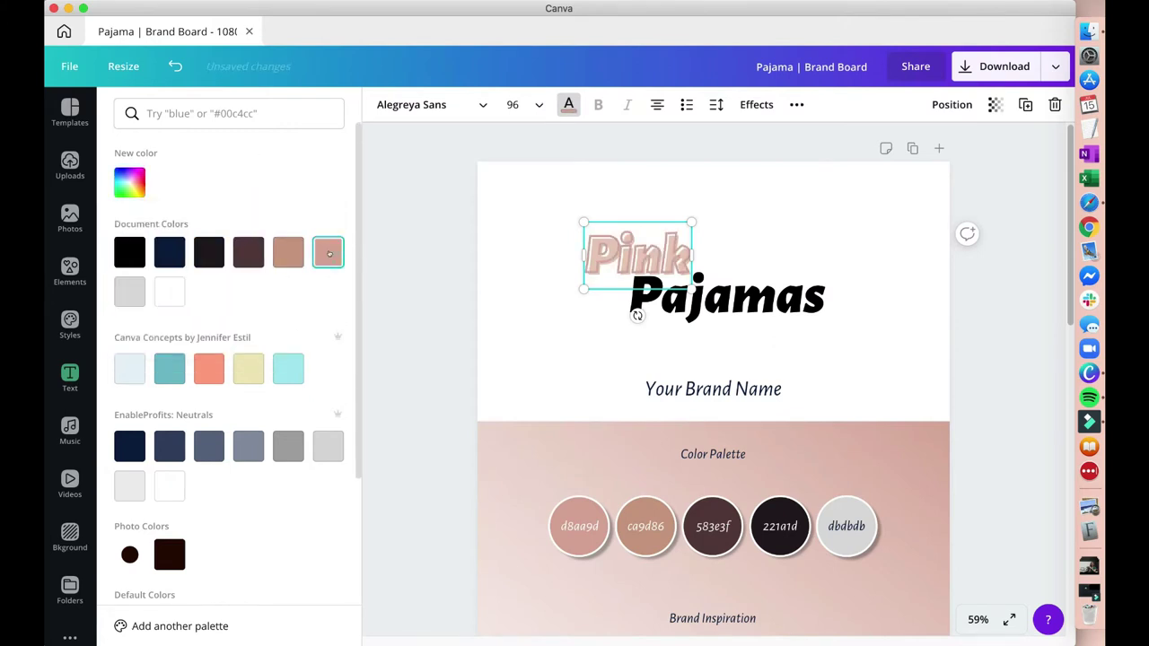
pyautogui.click(133, 291)
pyautogui.click(328, 253)
# Set the Splice effect color of "Pink" to the pink d8aa9d palette color
pyautogui.click(751, 106)
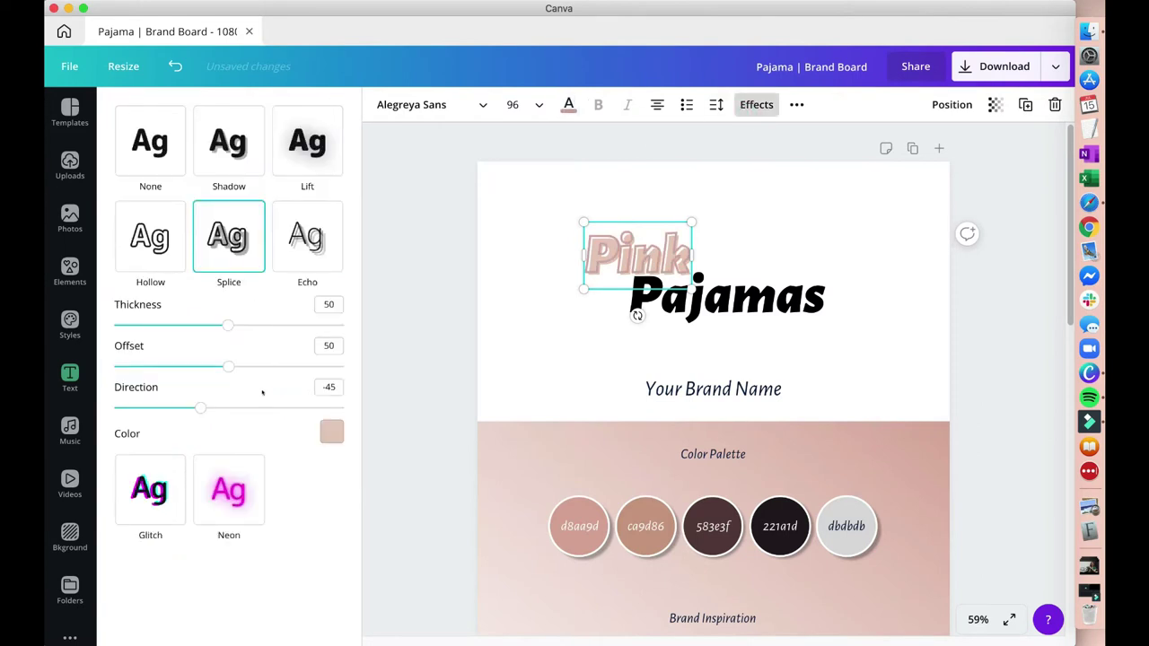
pyautogui.click(331, 432)
pyautogui.click(278, 282)
pyautogui.click(312, 282)
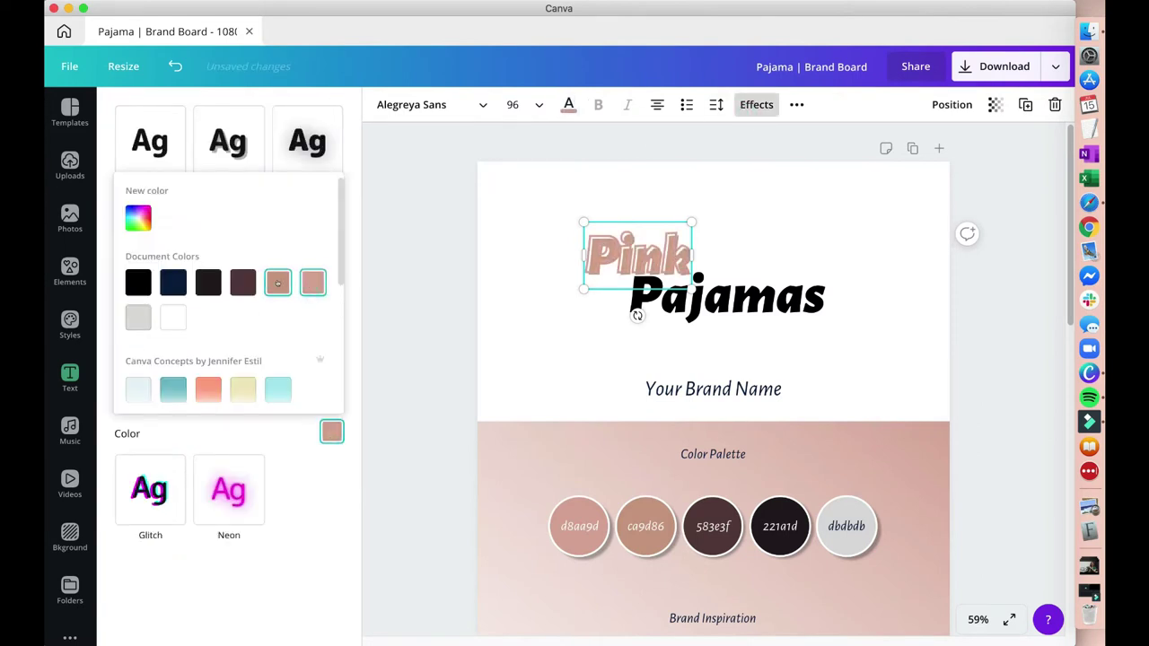
pyautogui.click(405, 226)
# Change the text color of "Pink" to the dark brown 583e3f palette color
pyautogui.click(564, 106)
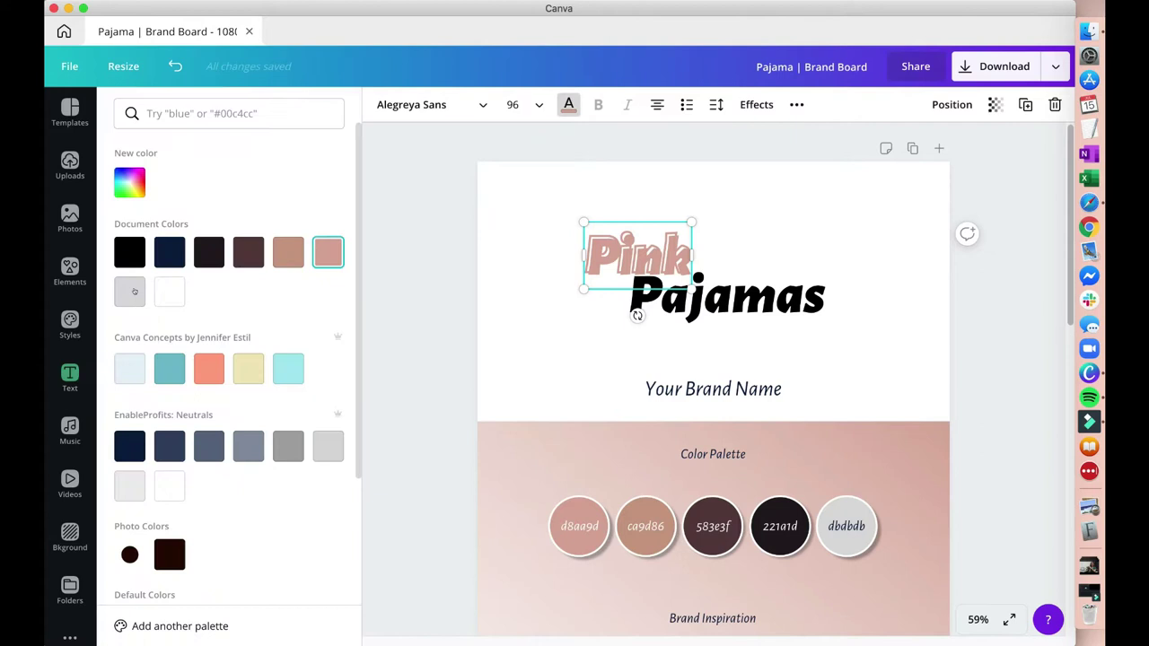
pyautogui.click(134, 291)
pyautogui.click(210, 253)
pyautogui.click(245, 255)
pyautogui.click(726, 296)
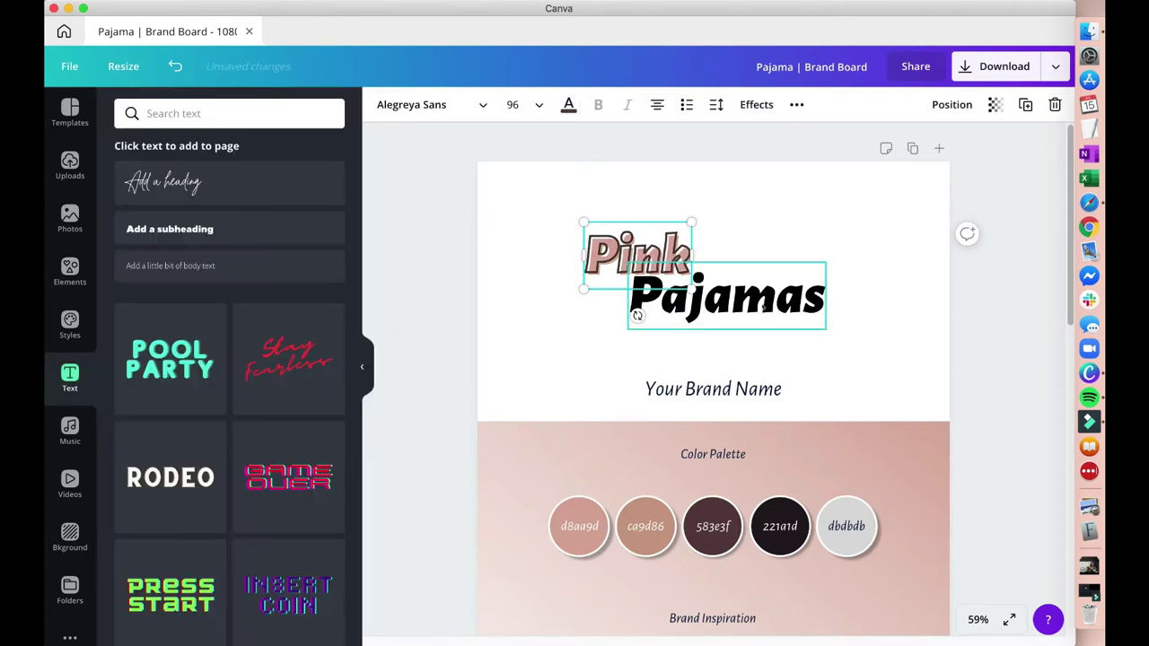
# Copy the text style of "Pink" onto "Pajamas" so it takes the dark brown color
pyautogui.click(637, 254)
pyautogui.click(795, 105)
pyautogui.click(723, 140)
pyautogui.click(637, 315)
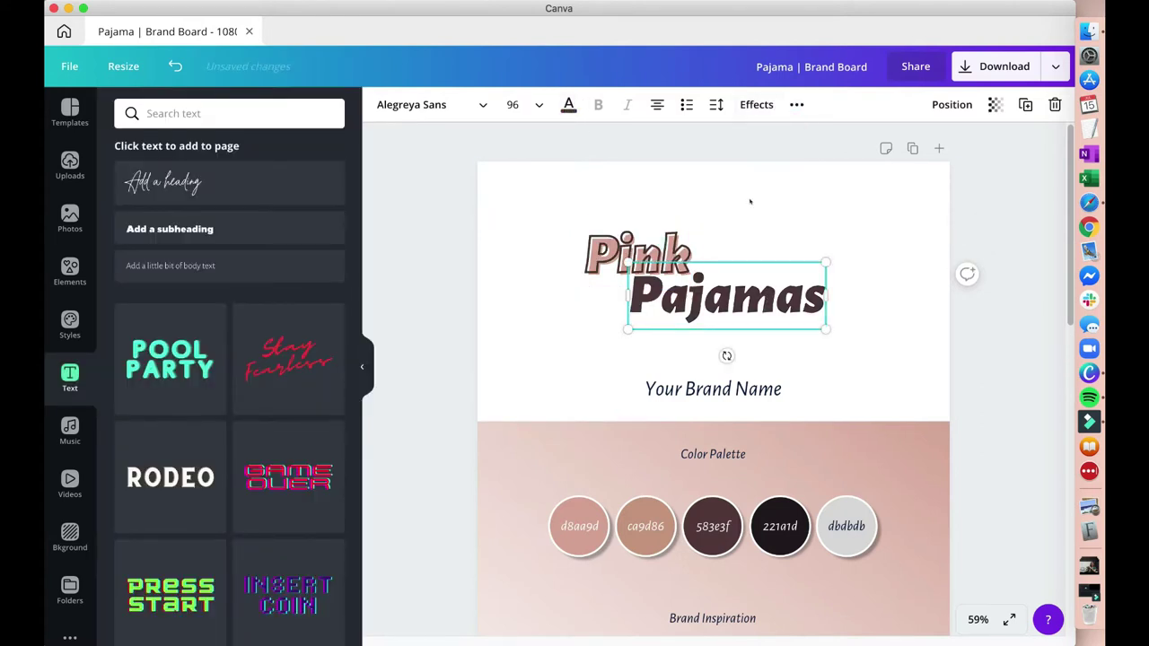
# Apply the Splice effect to "Pajamas" and try the pink d8aa9d palette color as its text color
pyautogui.click(736, 105)
pyautogui.click(331, 433)
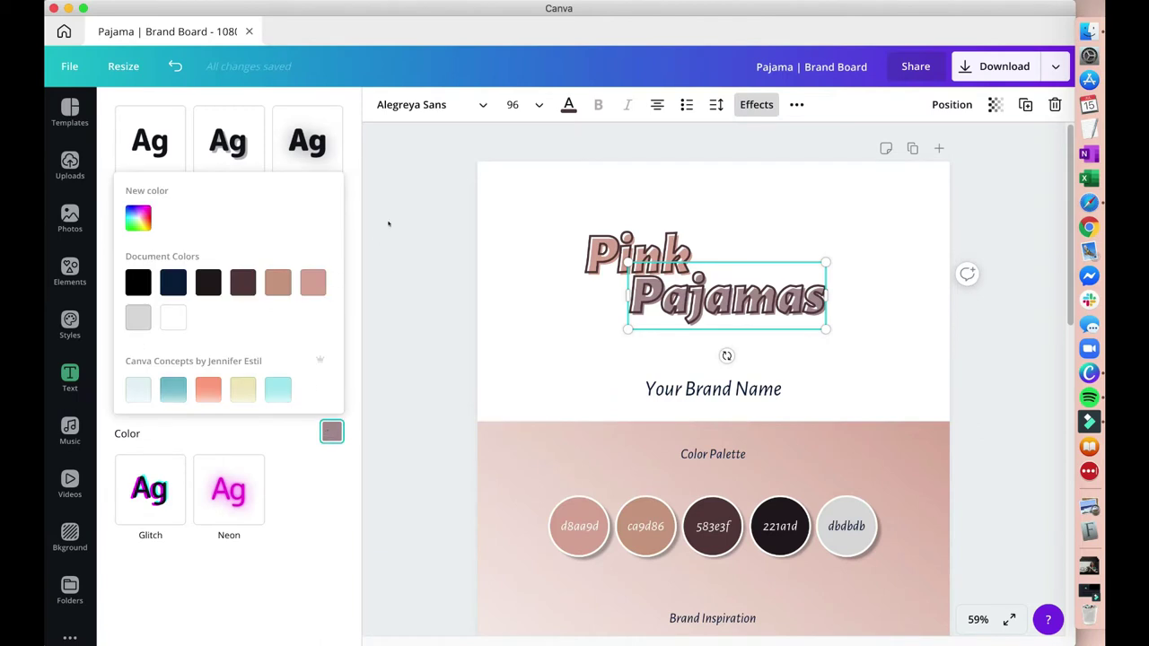
pyautogui.click(566, 105)
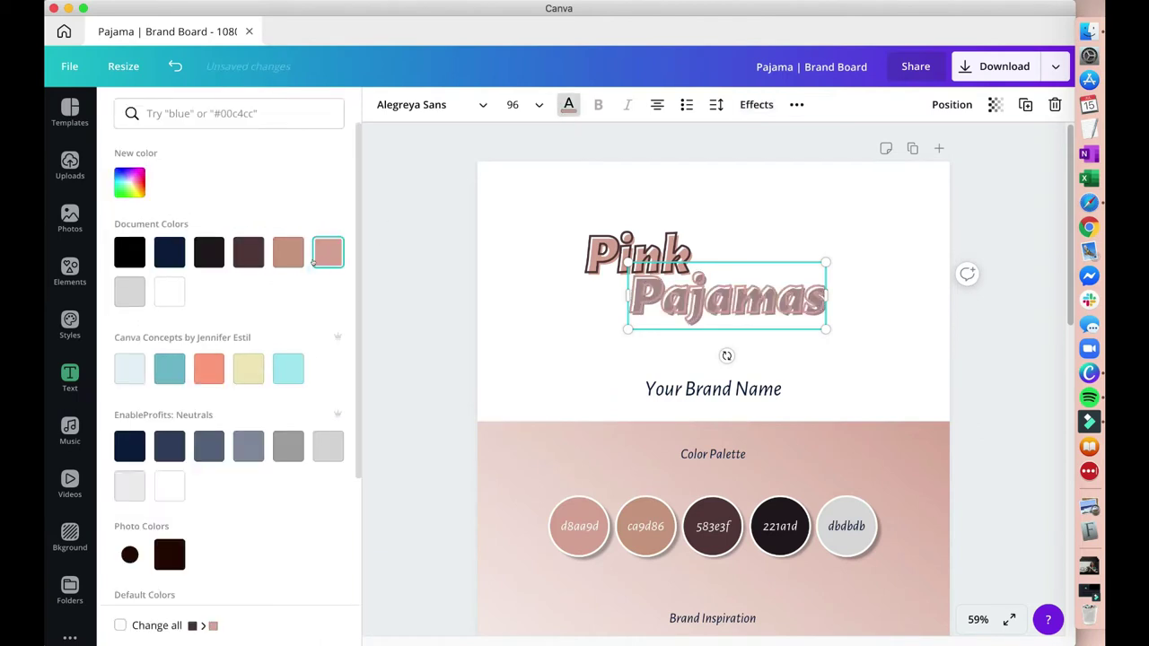
pyautogui.click(467, 308)
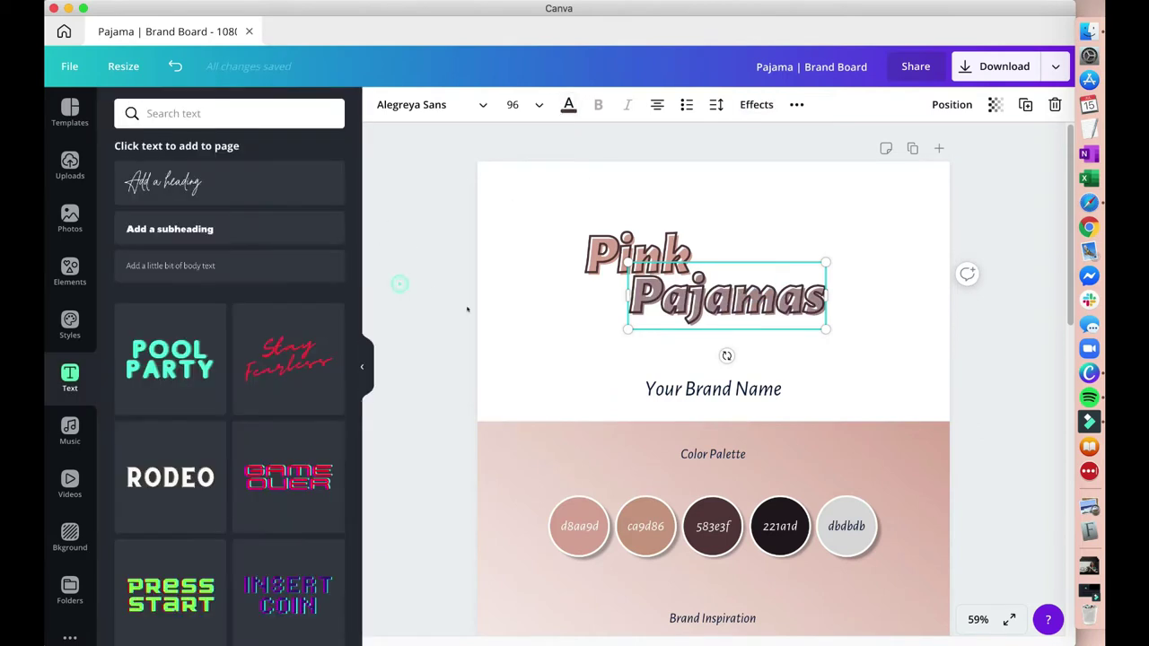
# Search the elements for "moon" and add the purple crescent moon with small stars to the page
pyautogui.click(87, 277)
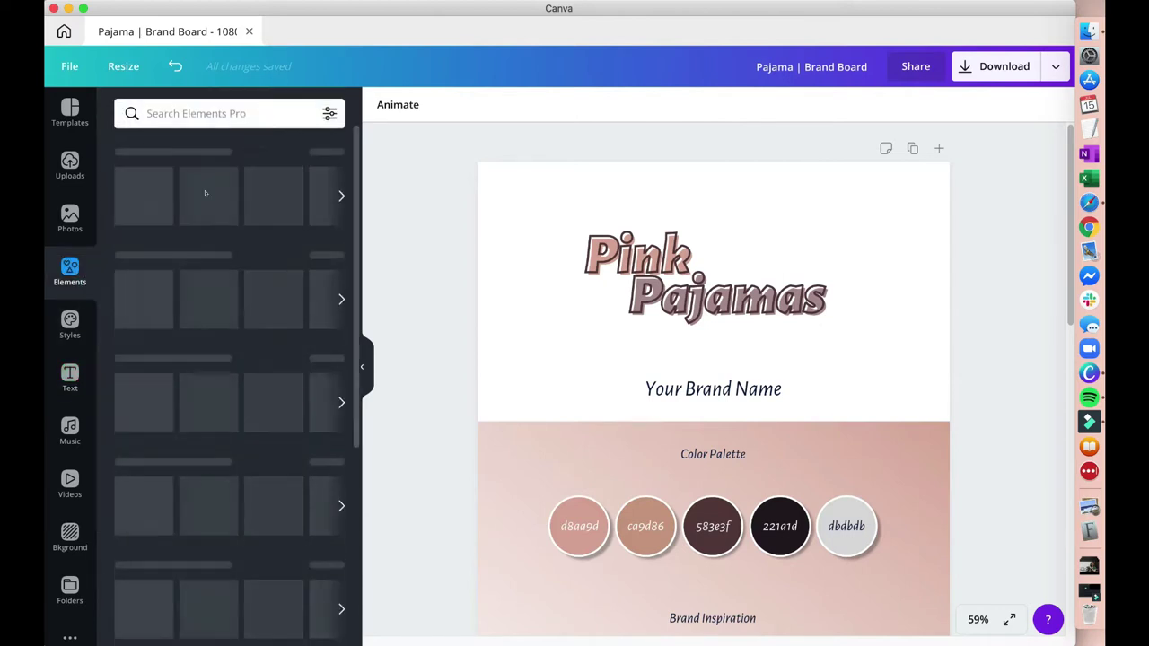
pyautogui.click(185, 116)
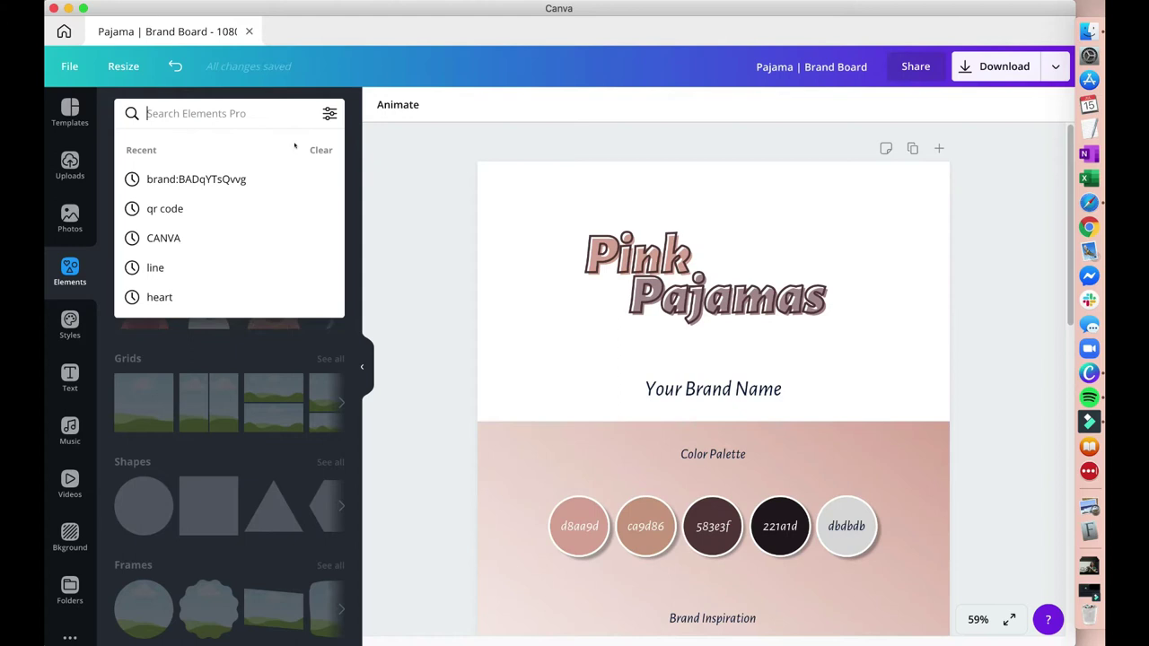
pyautogui.write('moon')
pyautogui.press('Return')
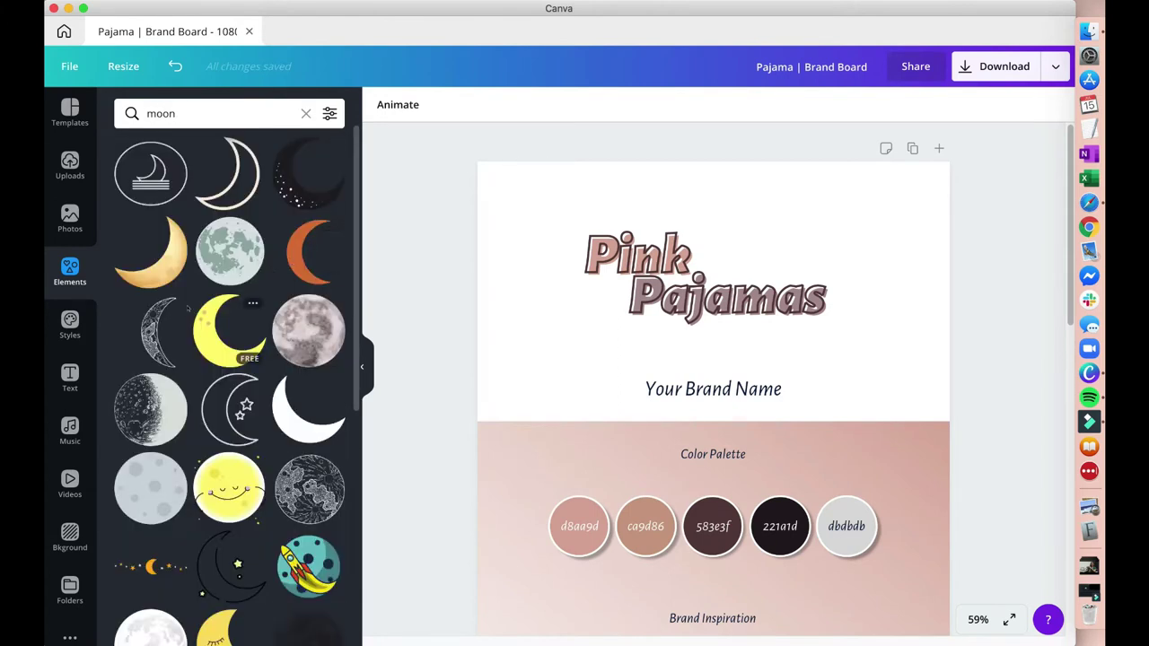
pyautogui.scroll(-4, 256, 350)
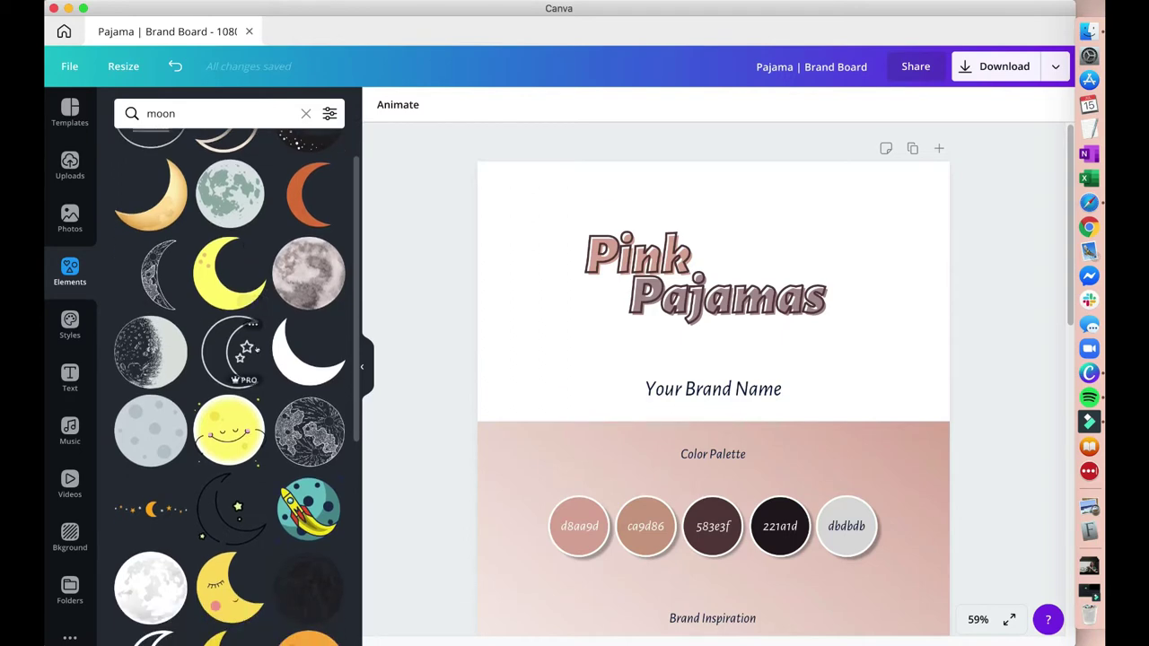
pyautogui.scroll(-3, 256, 350)
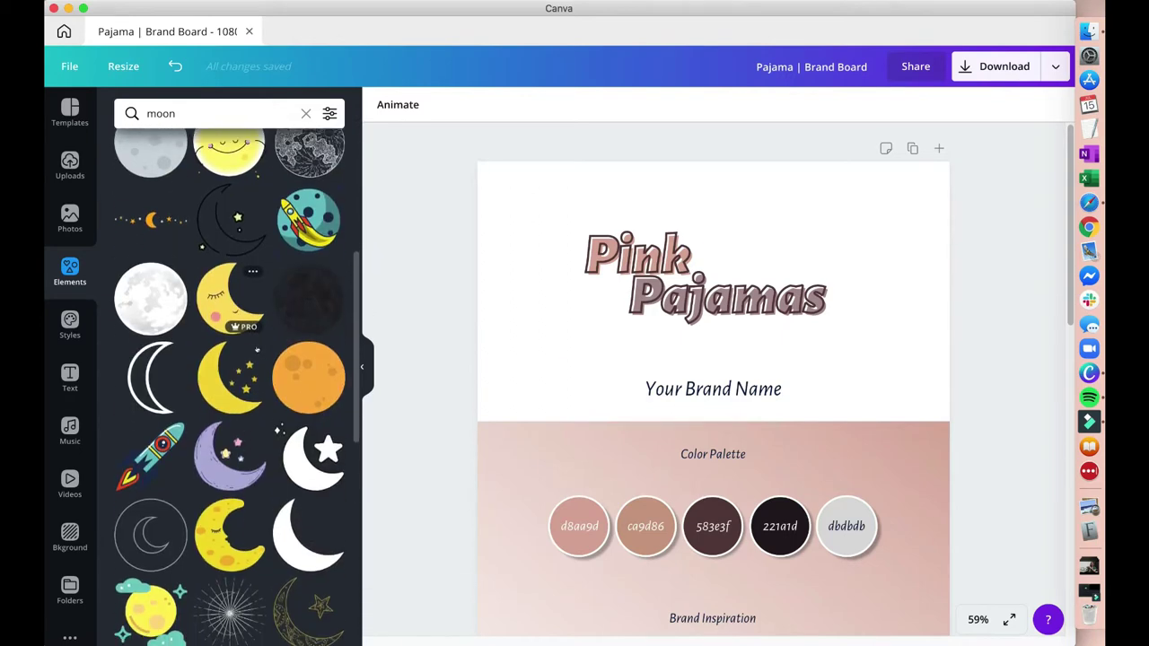
pyautogui.click(230, 345)
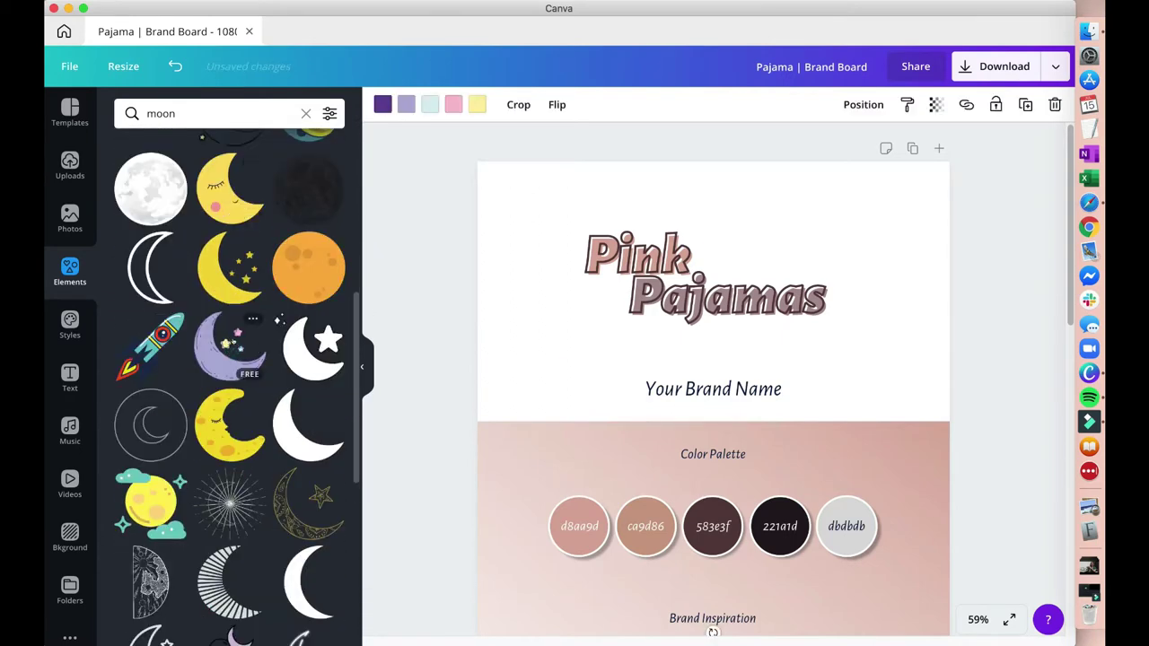
# Move the purple crescent moon up the page onto the "Pink Pajamas" logo
pyautogui.scroll(-5, 744, 359)
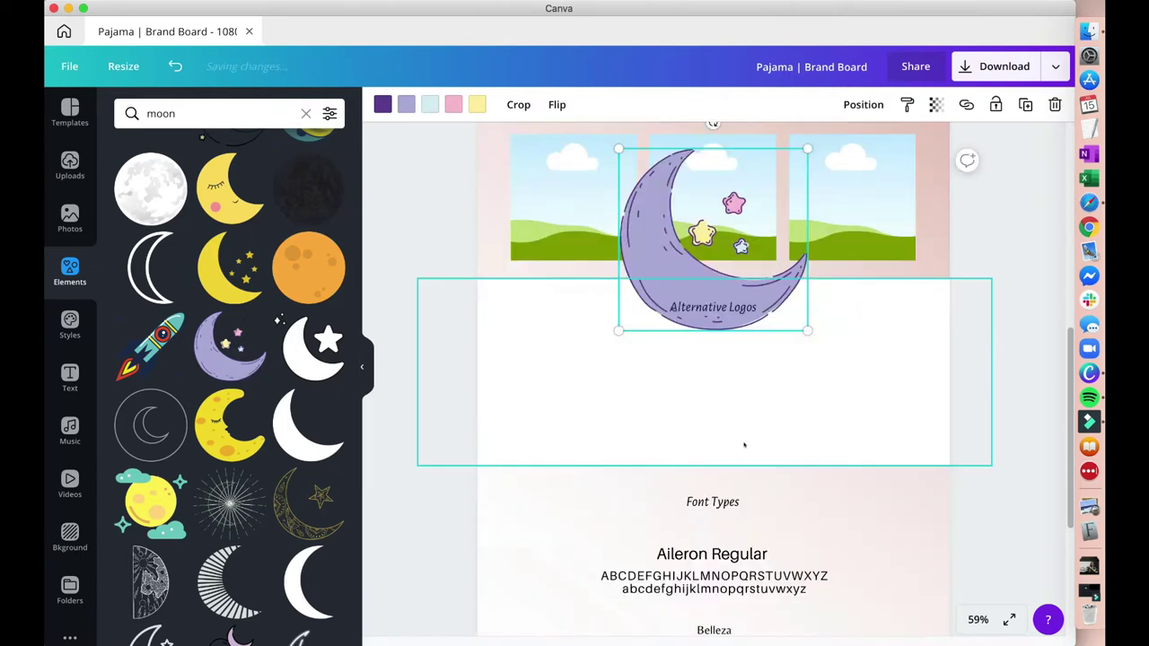
pyautogui.moveTo(654, 228); pyautogui.dragTo(737, 125)
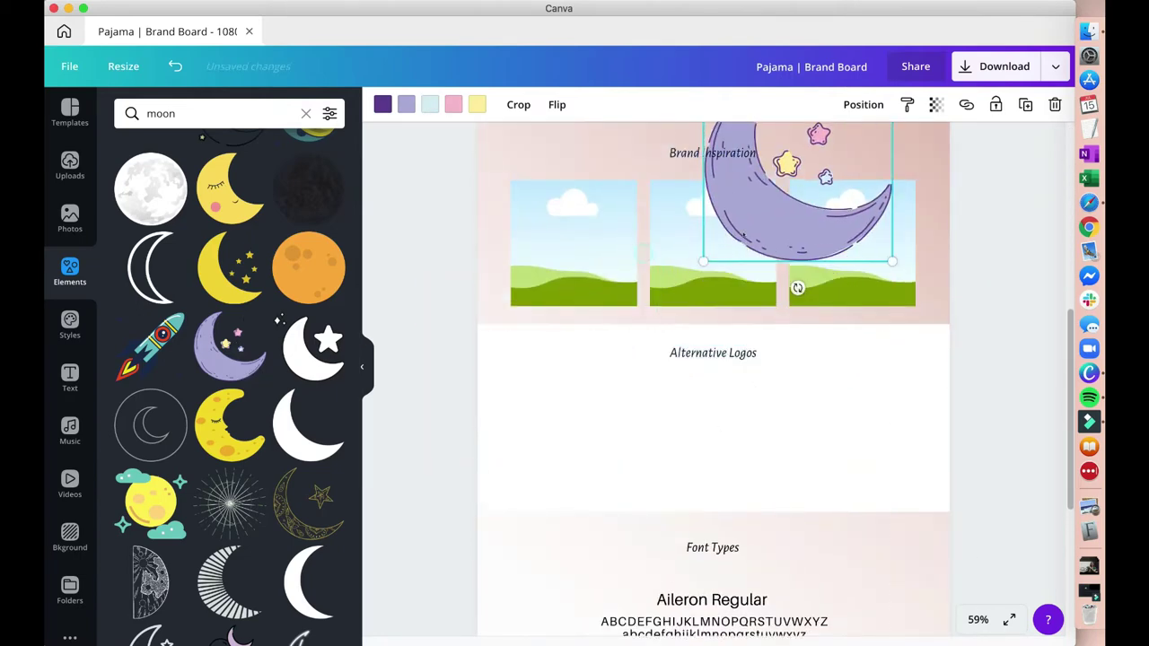
pyautogui.scroll(3, 738, 126)
pyautogui.moveTo(745, 345); pyautogui.dragTo(738, 135)
pyautogui.scroll(2, 738, 134)
pyautogui.moveTo(745, 293); pyautogui.dragTo(735, 135)
pyautogui.scroll(2, 736, 135)
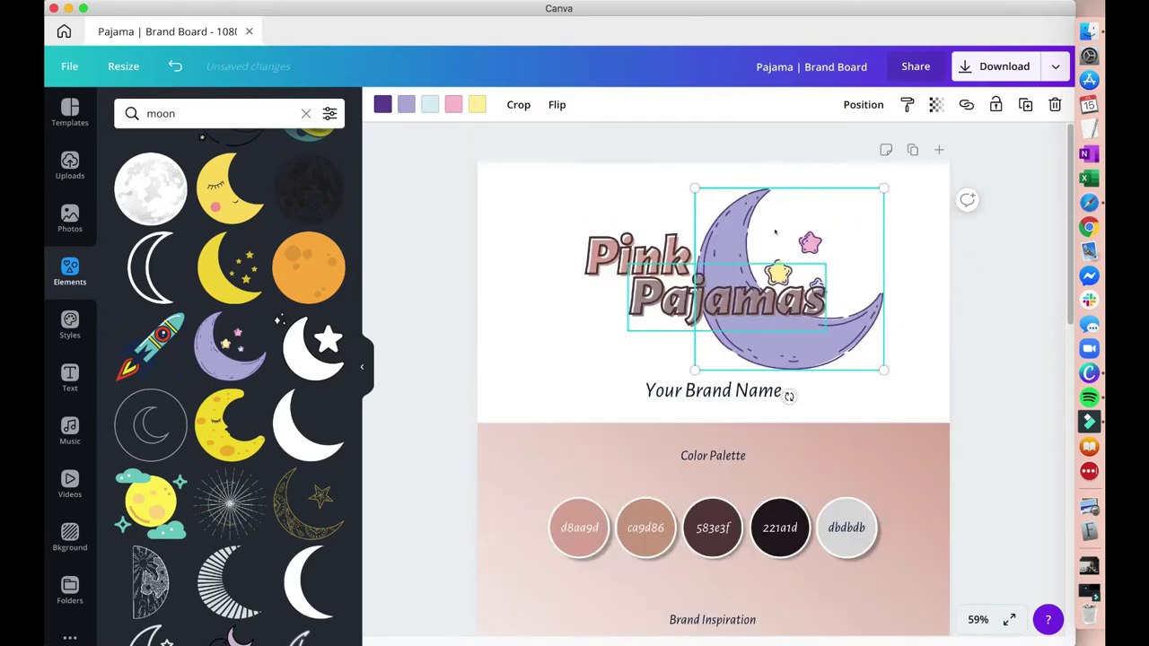
# Shrink the moon and fit it beside "Pink", just above "Pajamas"
pyautogui.moveTo(888, 368); pyautogui.dragTo(793, 264)
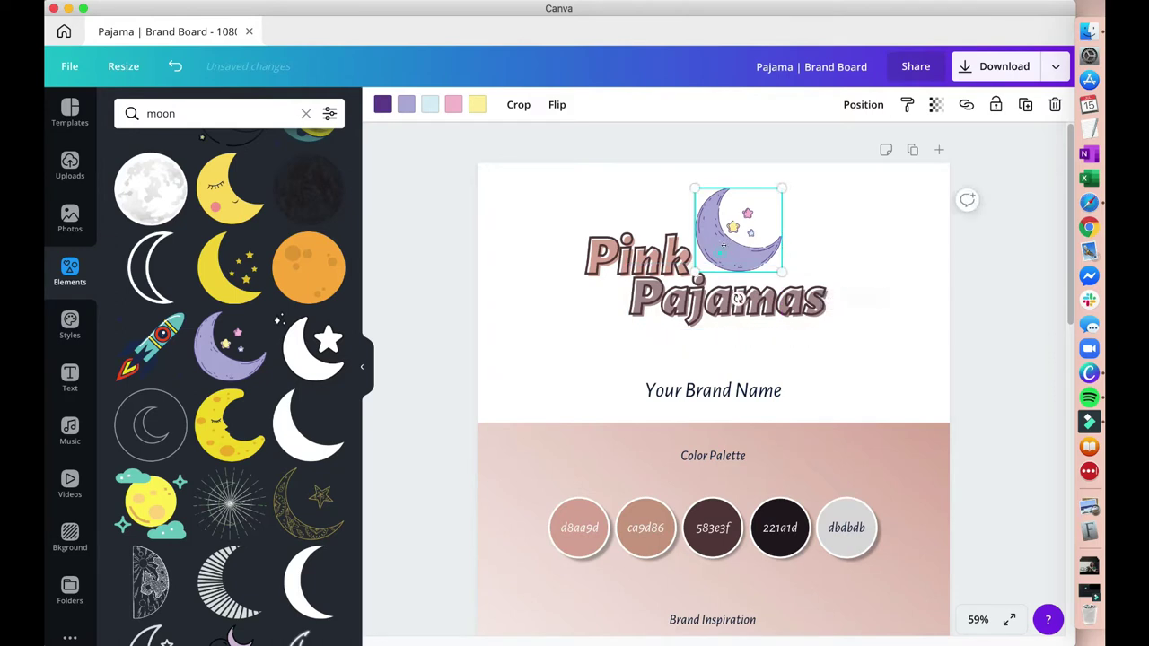
pyautogui.moveTo(724, 244); pyautogui.dragTo(728, 248)
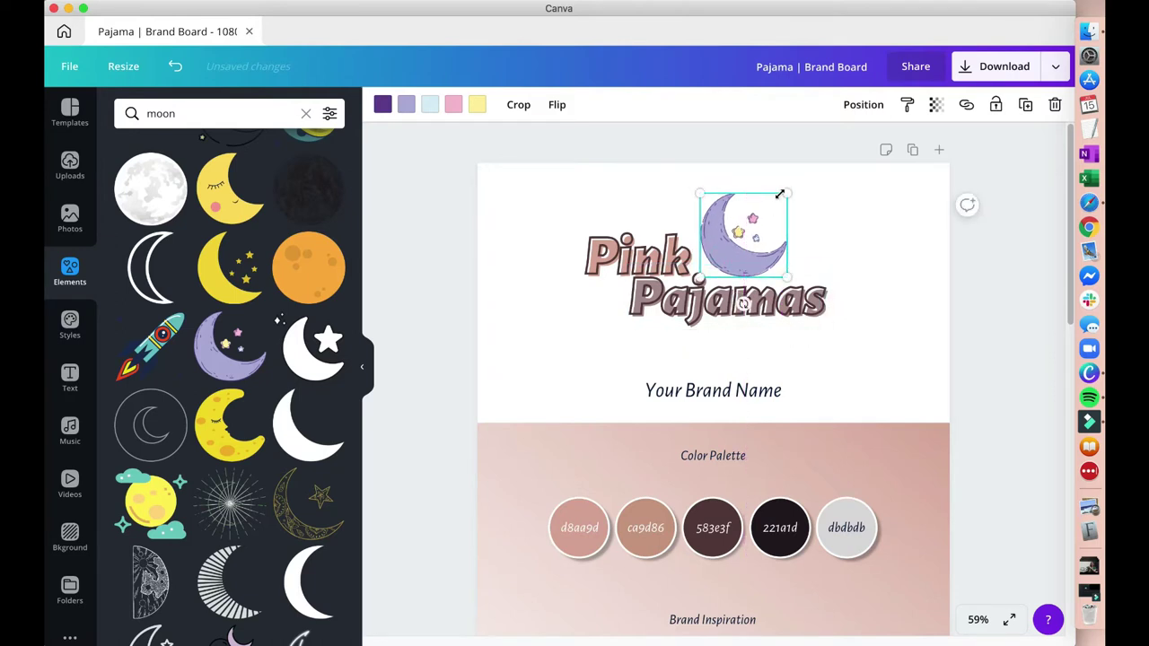
pyautogui.moveTo(779, 194)
pyautogui.mouseDown()
pyautogui.moveTo(771, 206)
pyautogui.moveTo(780, 204)
pyautogui.mouseUp()
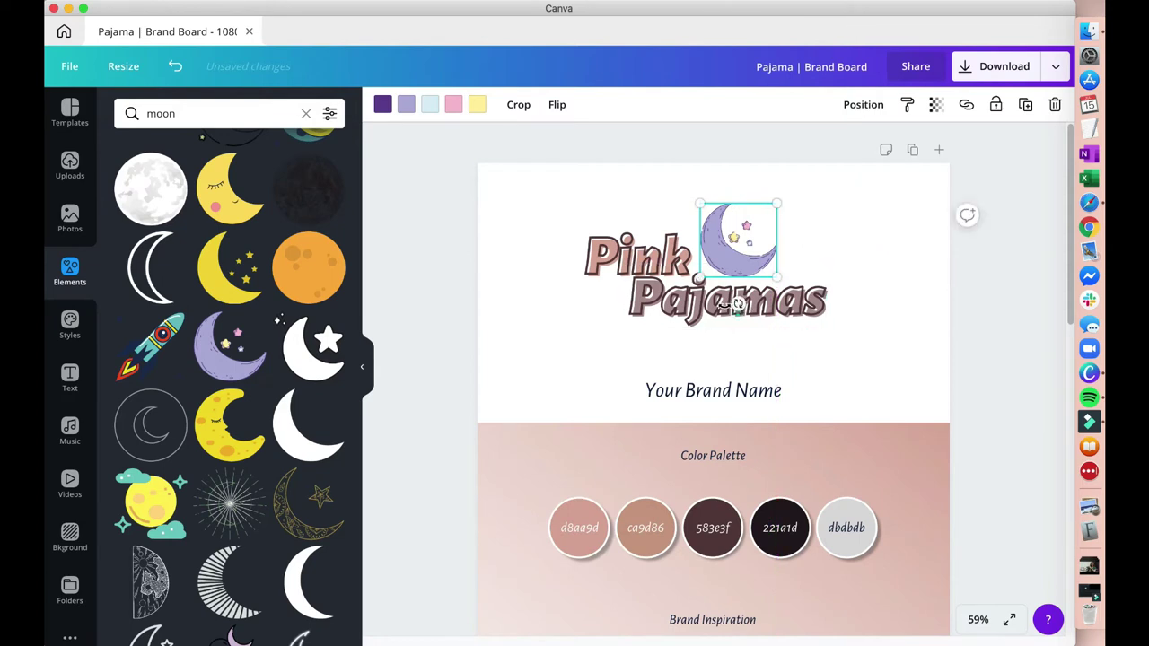
pyautogui.moveTo(739, 290); pyautogui.dragTo(755, 311)
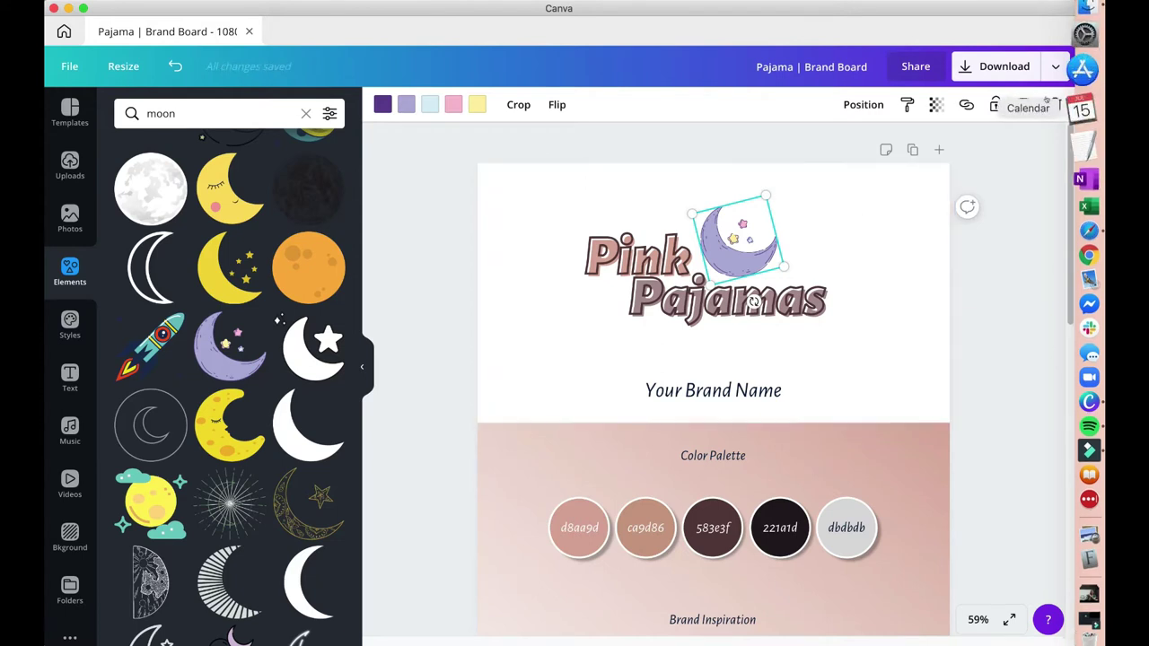
# Recolor the moon with a light pink body and dark brown 583e3f outlines, trying other palette colors along the way
pyautogui.click(406, 104)
pyautogui.click(248, 292)
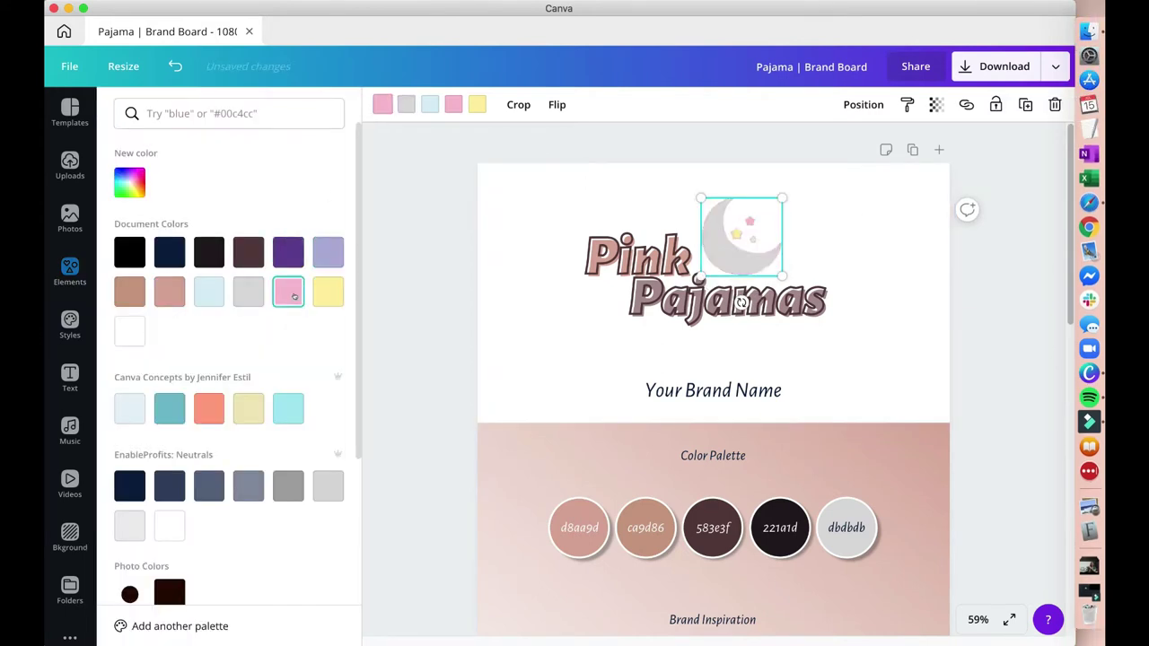
pyautogui.click(131, 294)
pyautogui.click(293, 255)
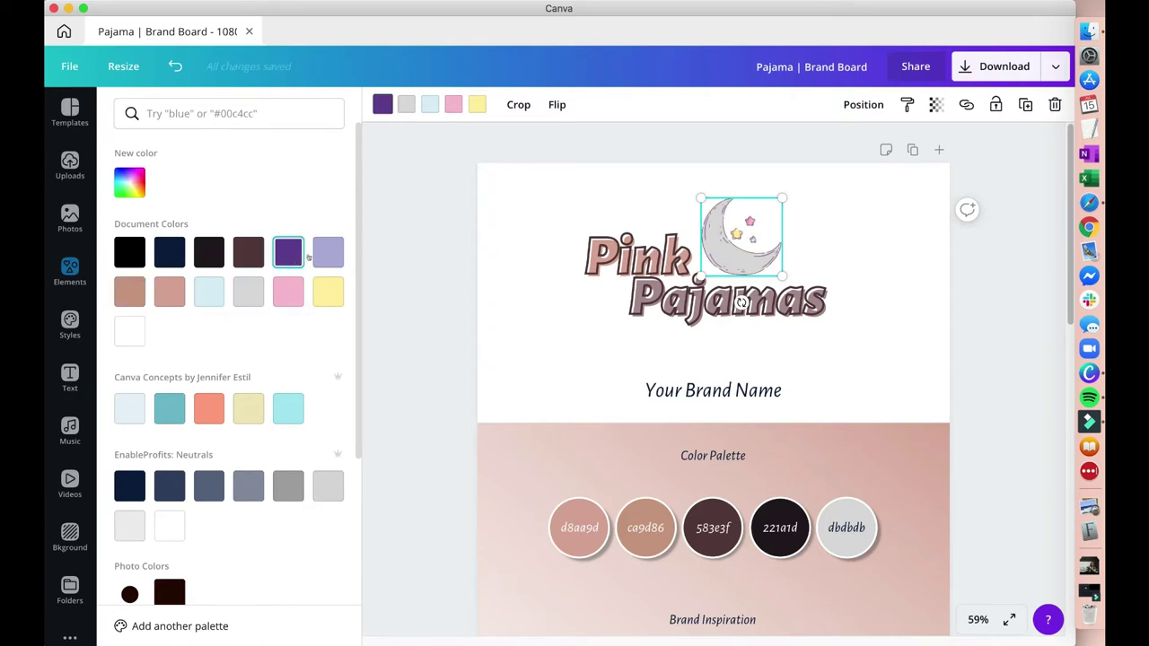
pyautogui.click(249, 252)
pyautogui.click(129, 183)
pyautogui.moveTo(137, 232); pyautogui.dragTo(153, 221)
pyautogui.click(435, 125)
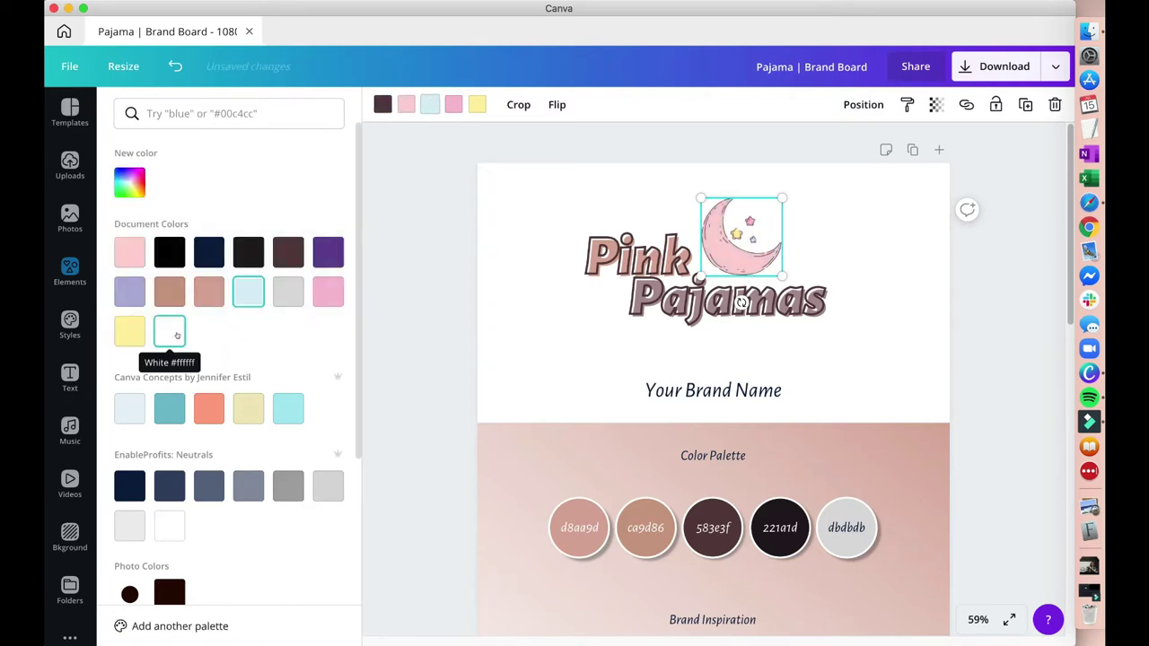
# Shrink the moon slightly and nudge it closer to the word "Pink"
pyautogui.moveTo(785, 198); pyautogui.dragTo(783, 200)
pyautogui.click(800, 209)
pyautogui.moveTo(740, 241); pyautogui.dragTo(728, 244)
# Group the moon with the "Pink" and "Pajamas" texts and move the group slightly down
pyautogui.click(499, 251)
pyautogui.moveTo(434, 225); pyautogui.dragTo(831, 328)
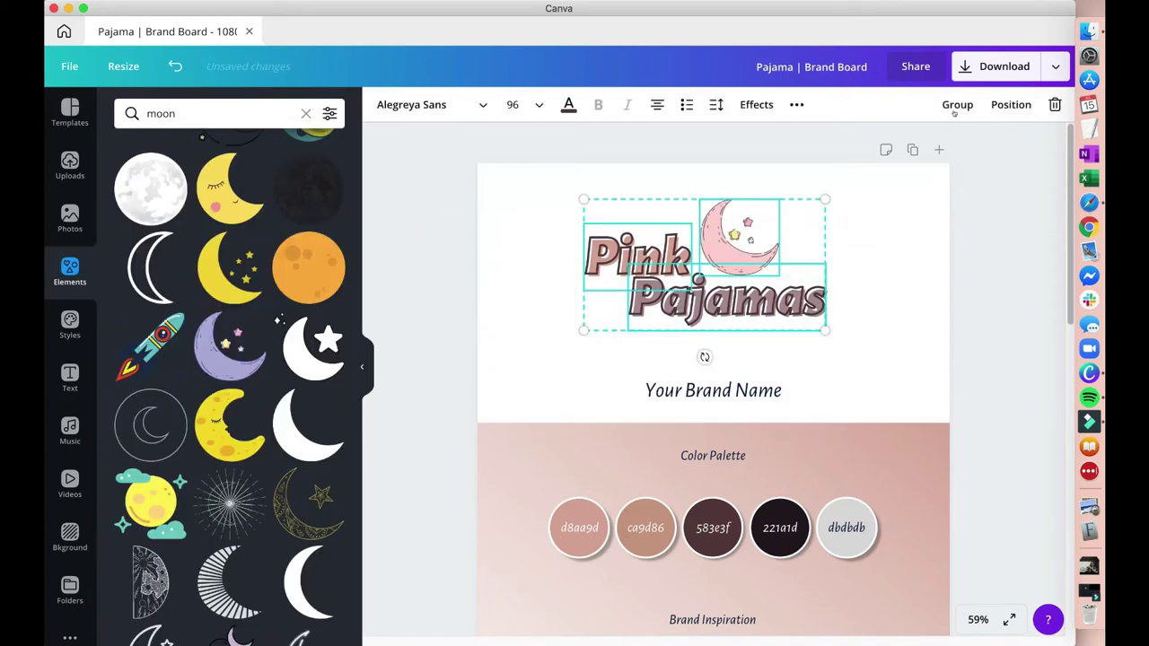
pyautogui.click(954, 107)
pyautogui.moveTo(733, 242); pyautogui.dragTo(733, 255)
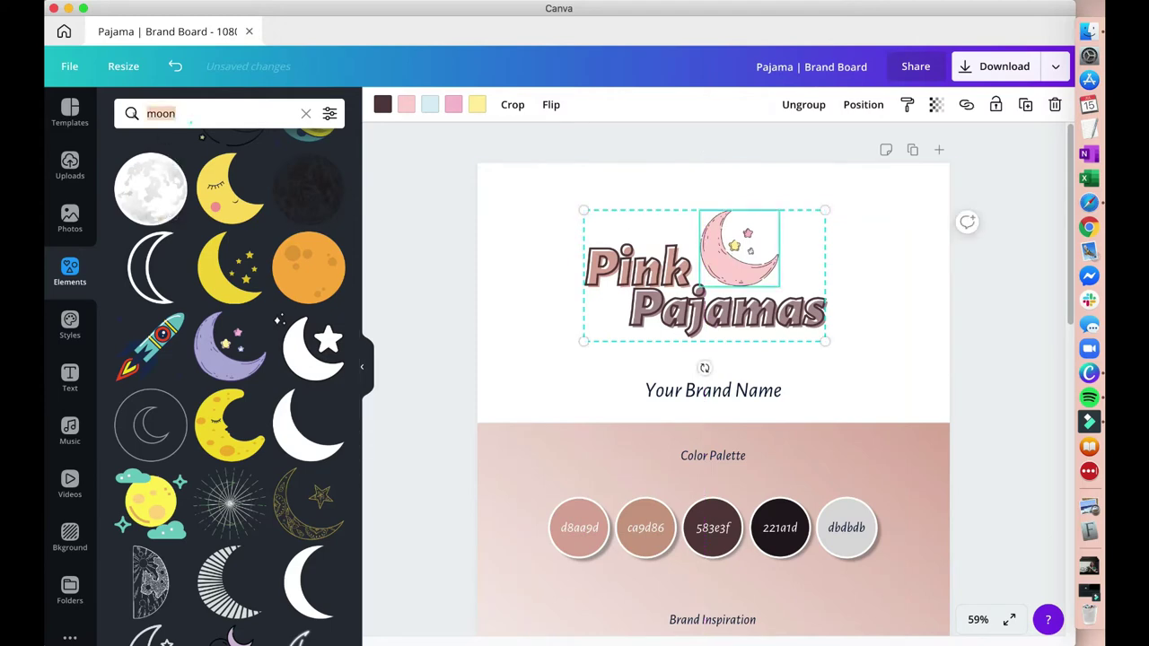
# Search the elements for "sleep hat" and add the blue nightcap with white dots over "Pink"
pyautogui.write('sleep hat')
pyautogui.press('Return')
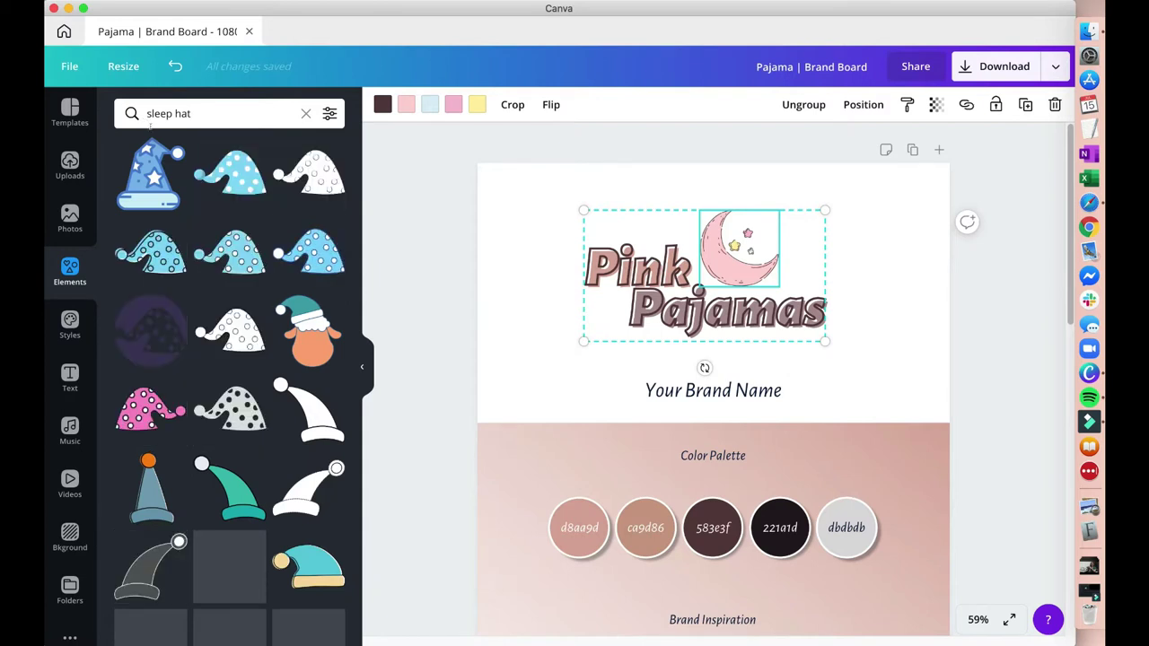
pyautogui.moveTo(309, 252); pyautogui.dragTo(583, 235)
# Recolor the nightcap with dark brown 583e3f outlines and light pink ffd5d5 fabric
pyautogui.click(382, 104)
pyautogui.click(289, 253)
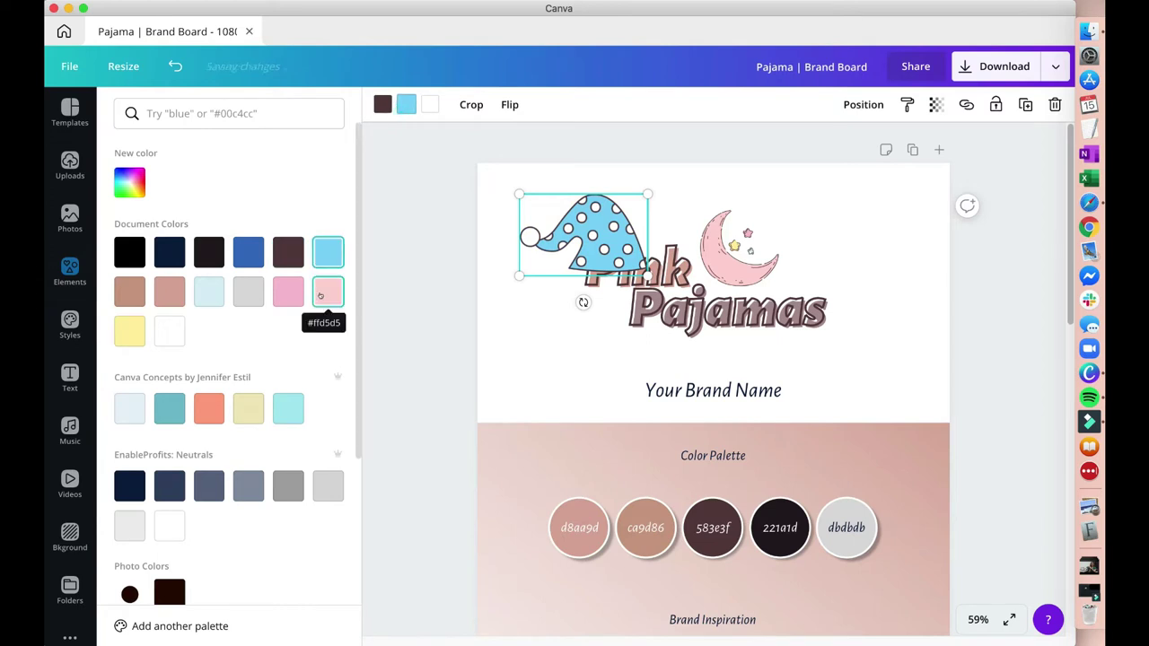
pyautogui.click(323, 294)
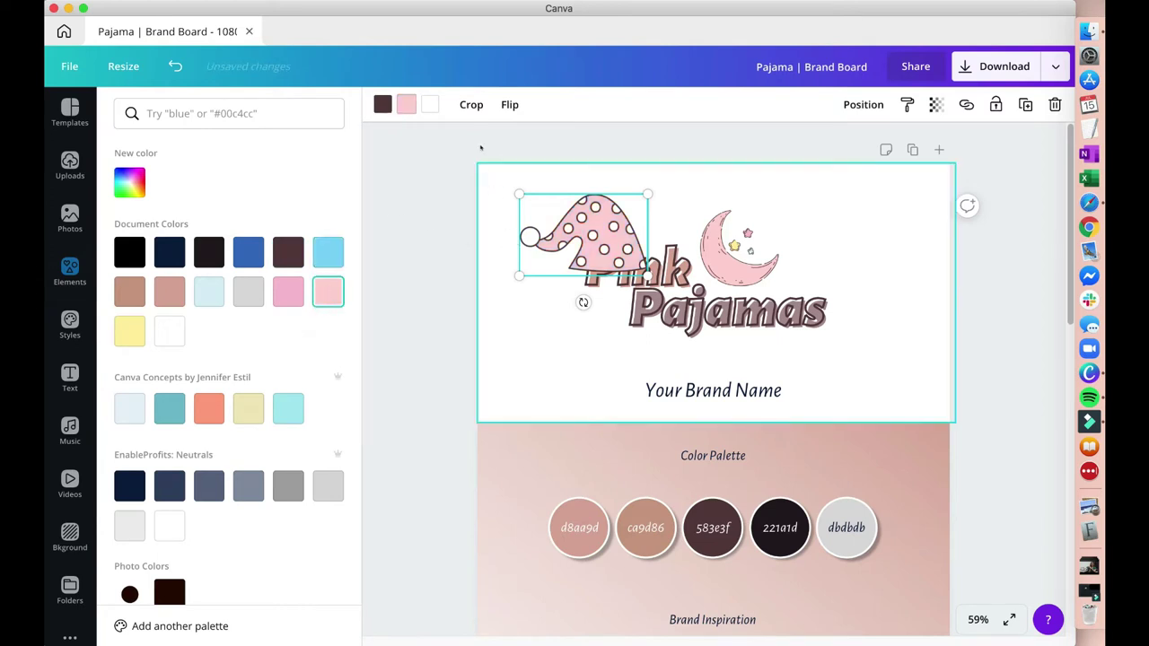
# Shrink the nightcap, tilt it slightly and set it on top of the "P" of "Pink"
pyautogui.moveTo(648, 275); pyautogui.dragTo(563, 221)
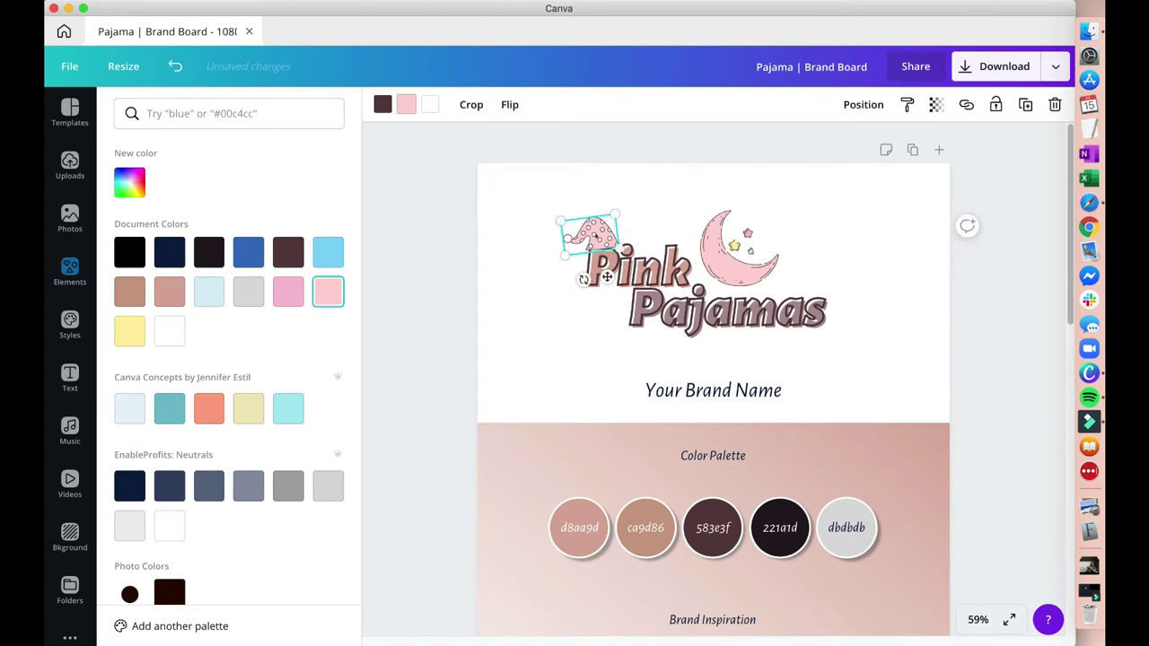
pyautogui.moveTo(607, 278); pyautogui.dragTo(602, 279)
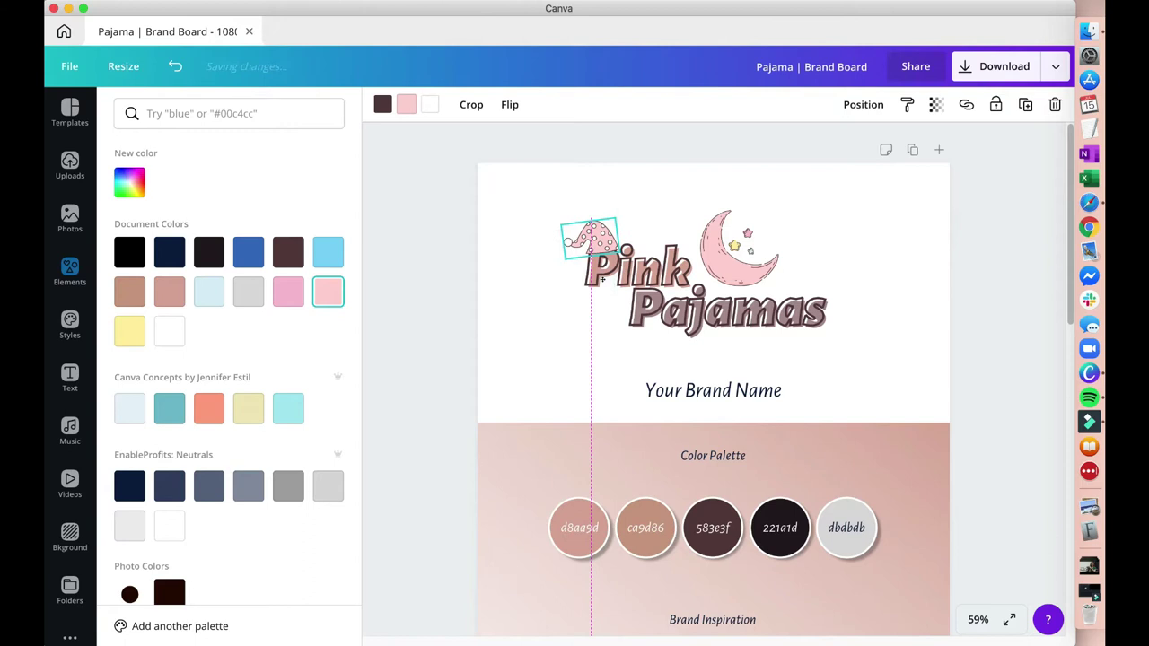
pyautogui.click(914, 250)
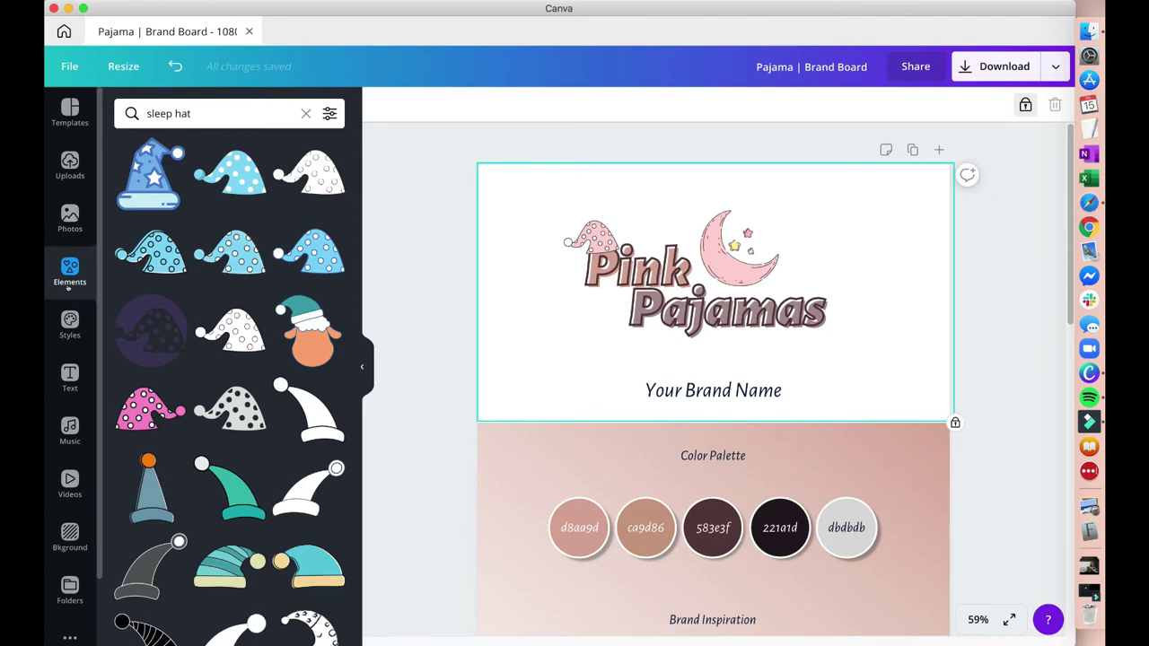
# Search the elements for "star" and look through the results for a star graphic that suits the logo
pyautogui.click(224, 115)
pyautogui.write('star')
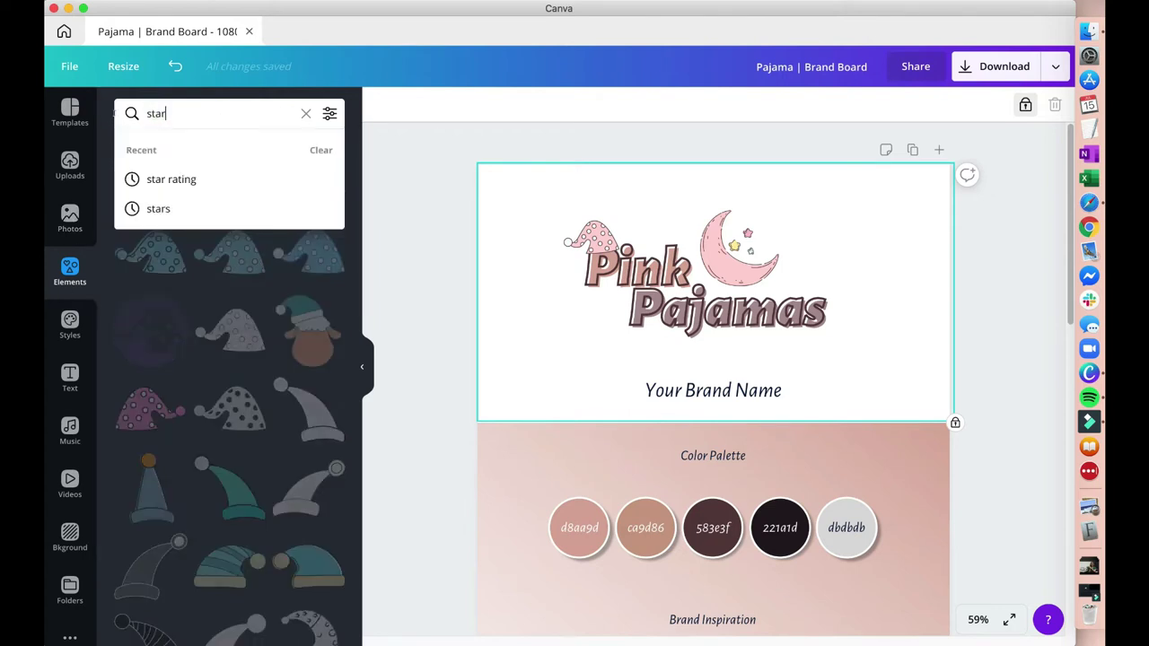
pyautogui.press('Return')
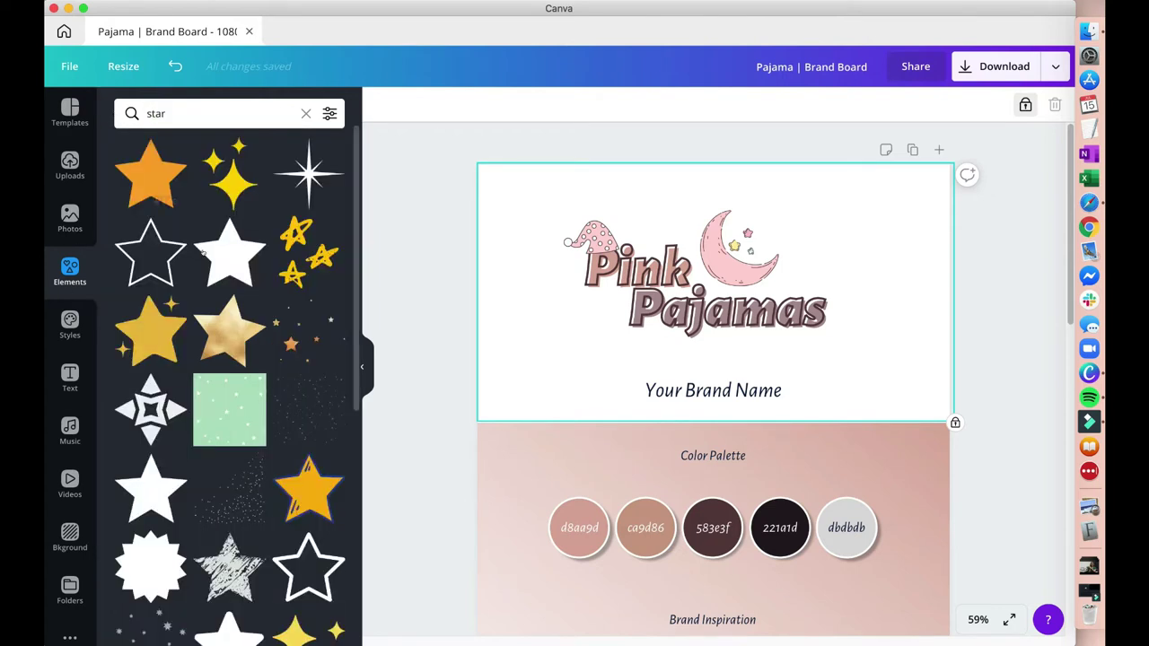
pyautogui.scroll(-5, 220, 302)
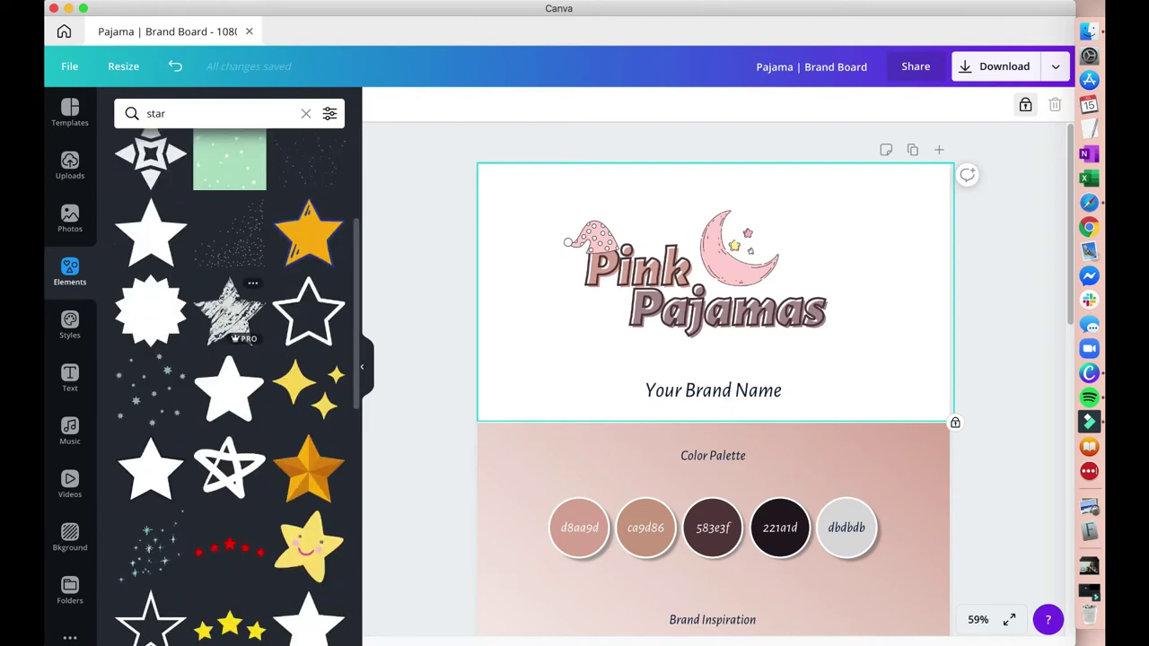
pyautogui.scroll(-3, 220, 301)
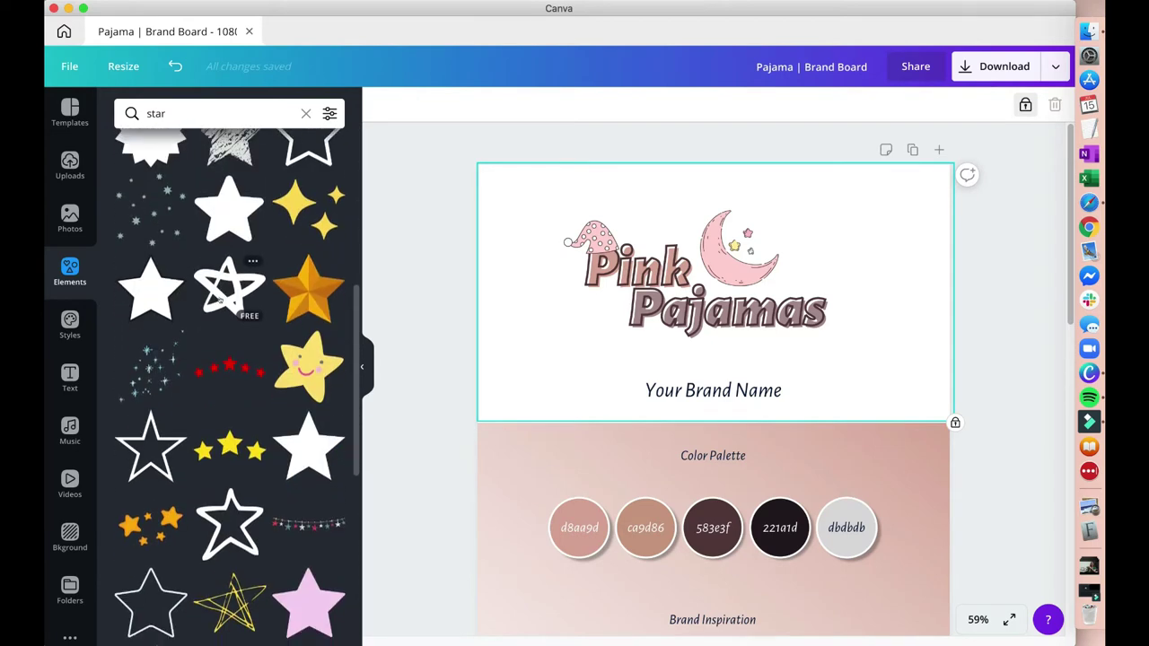
pyautogui.scroll(-7, 220, 302)
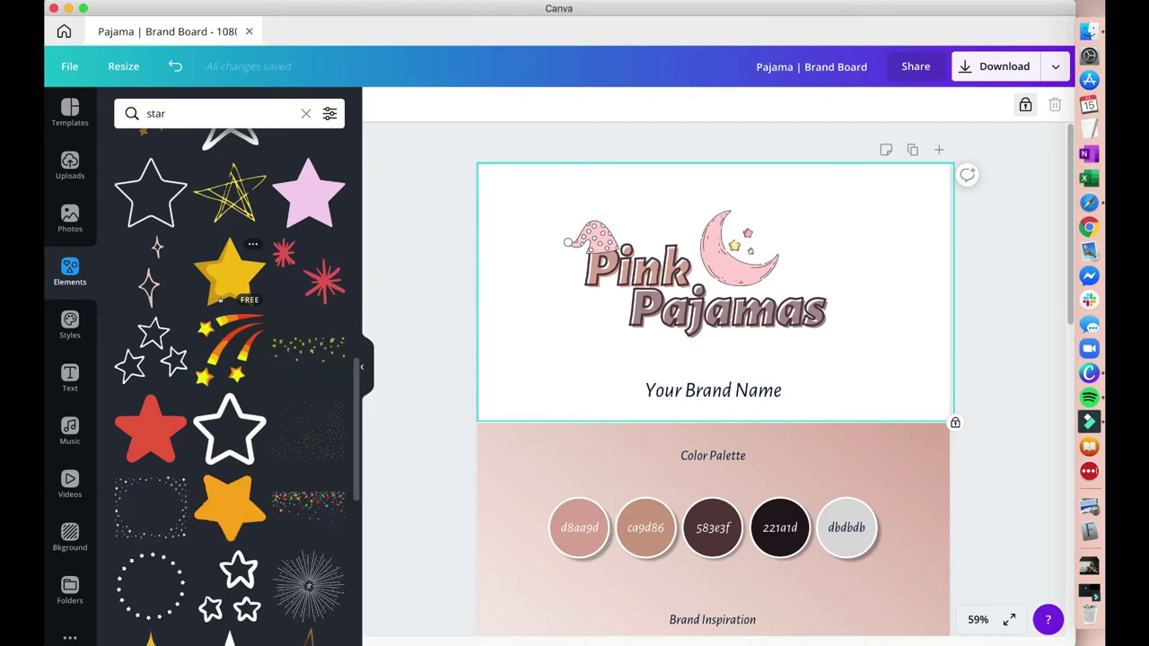
pyautogui.scroll(3, 220, 302)
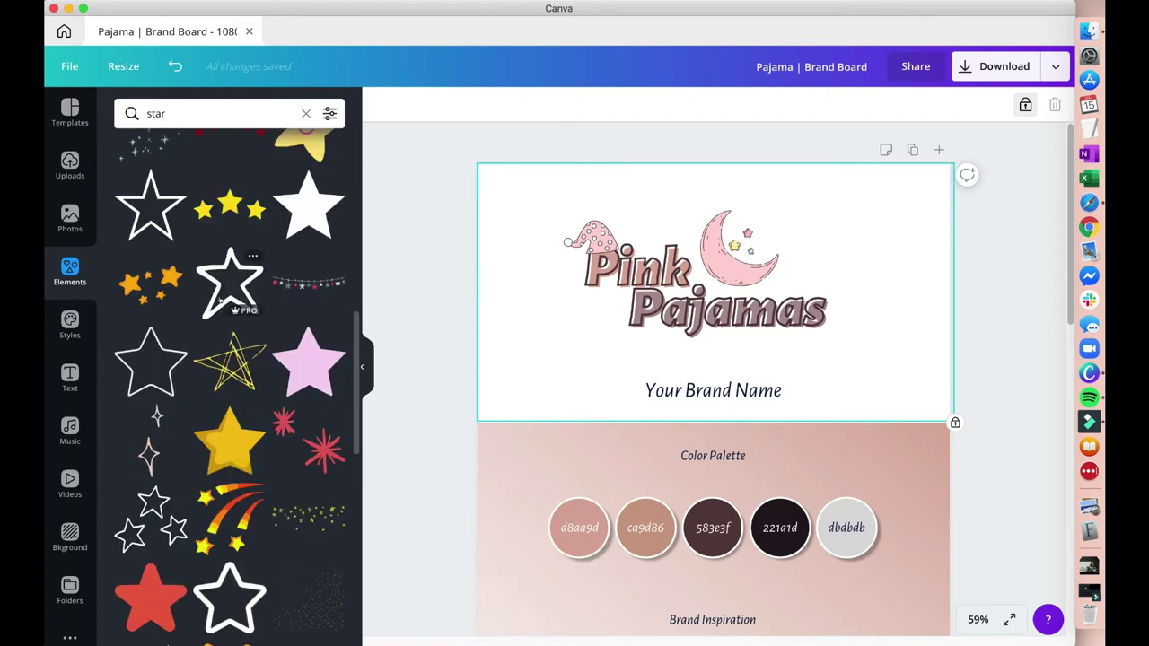
pyautogui.scroll(-4, 231, 305)
pyautogui.scroll(6, 232, 305)
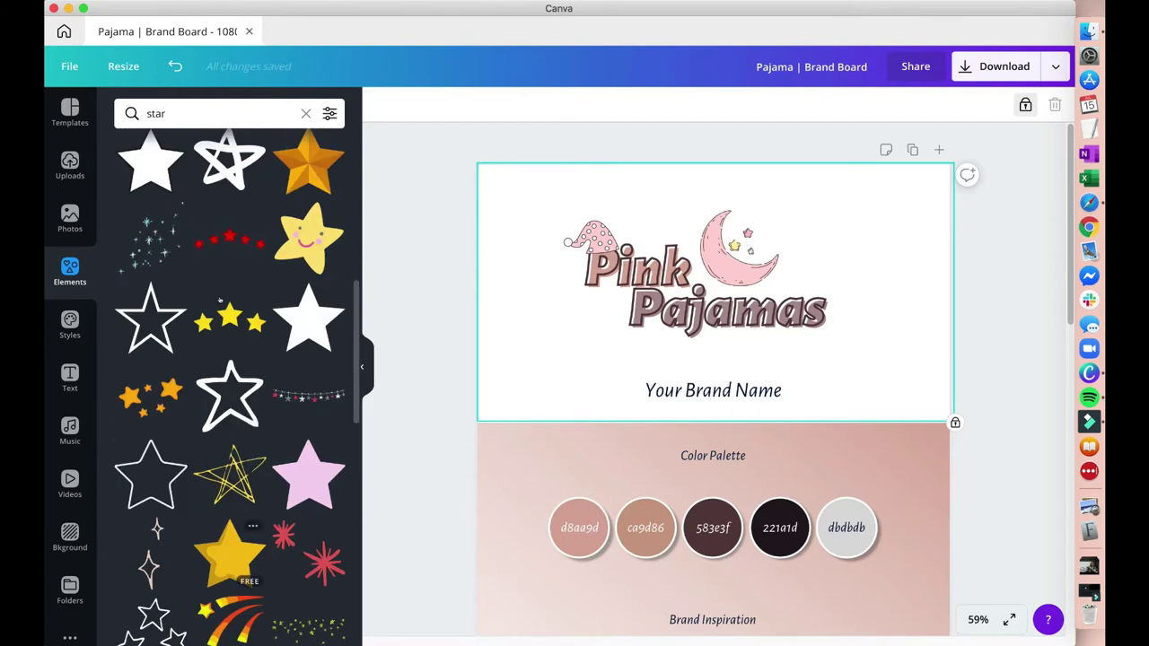
# Ungroup the logo and duplicate the pink crescent moon
pyautogui.click(755, 269)
pyautogui.click(951, 104)
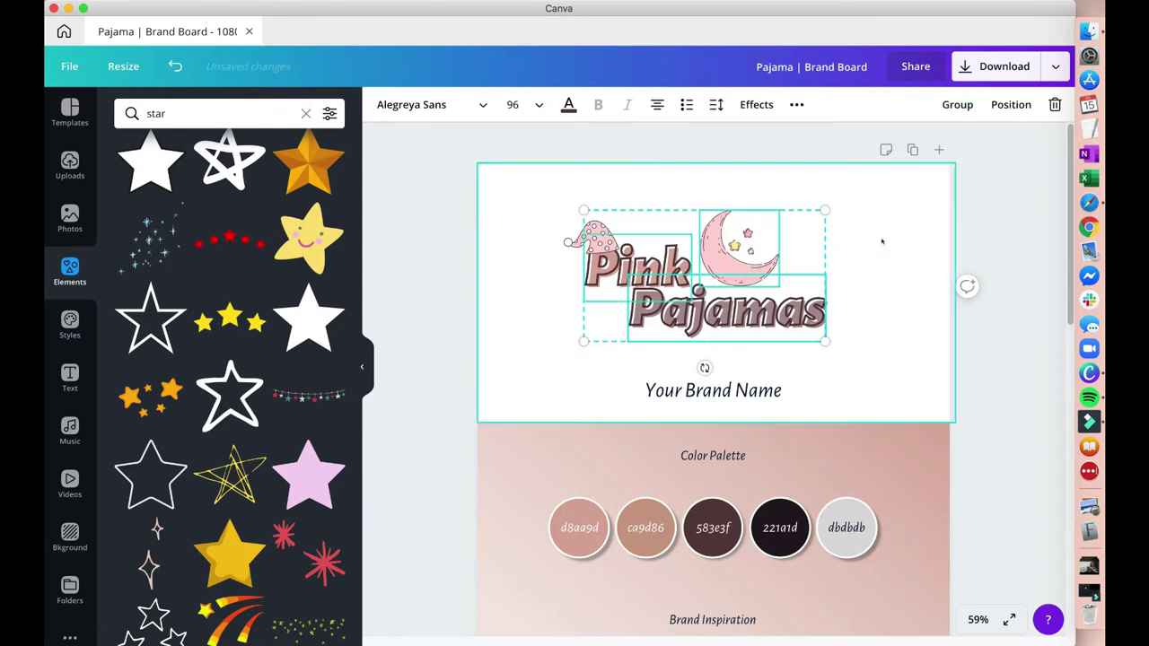
pyautogui.click(883, 241)
pyautogui.click(738, 228)
pyautogui.click(1025, 104)
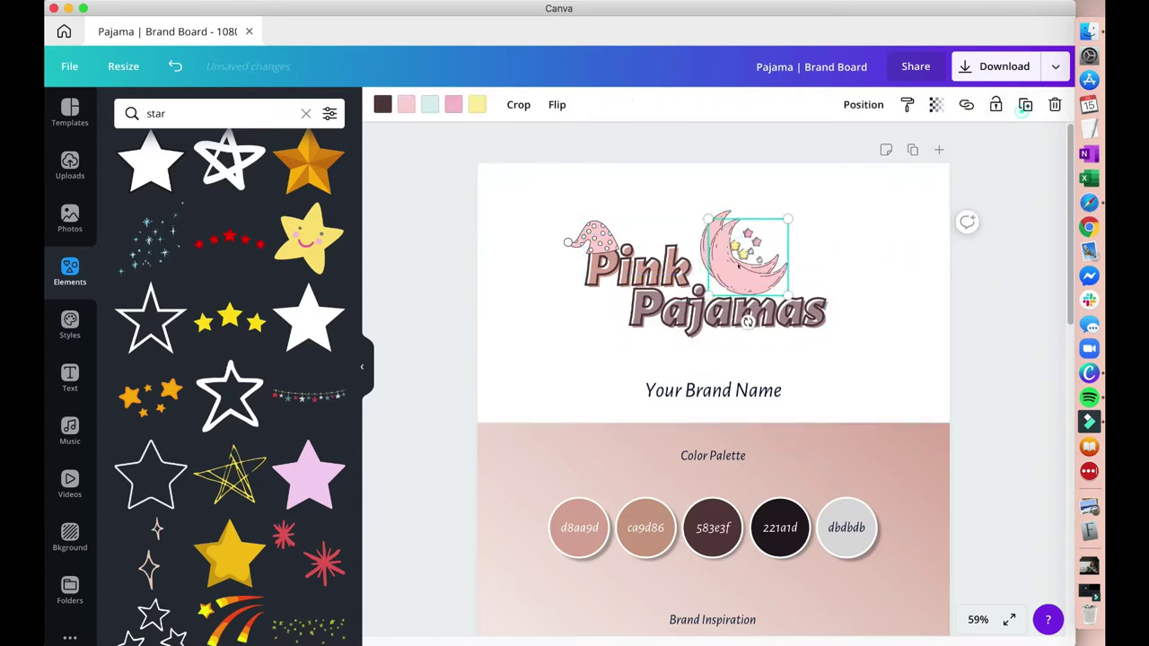
# Enlarge the duplicate moon, crop it to its yellow star, and place small copies by the moon's lower tip and left of "Pajamas"
pyautogui.moveTo(773, 286); pyautogui.dragTo(749, 316)
pyautogui.click(518, 104)
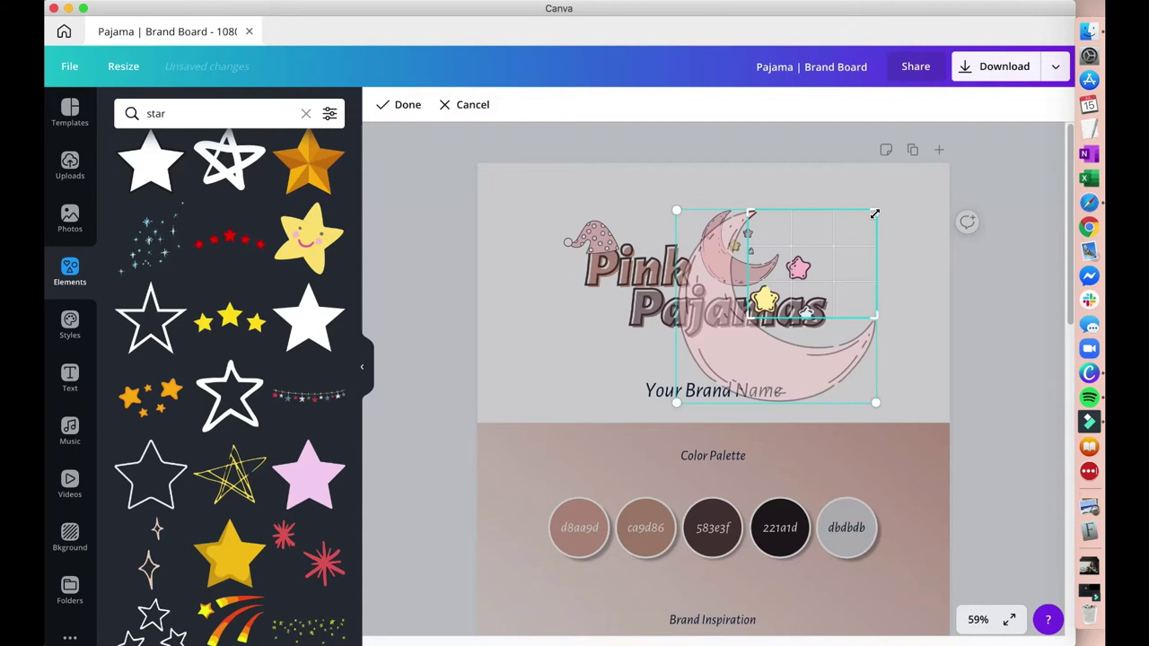
pyautogui.moveTo(874, 214); pyautogui.dragTo(788, 281)
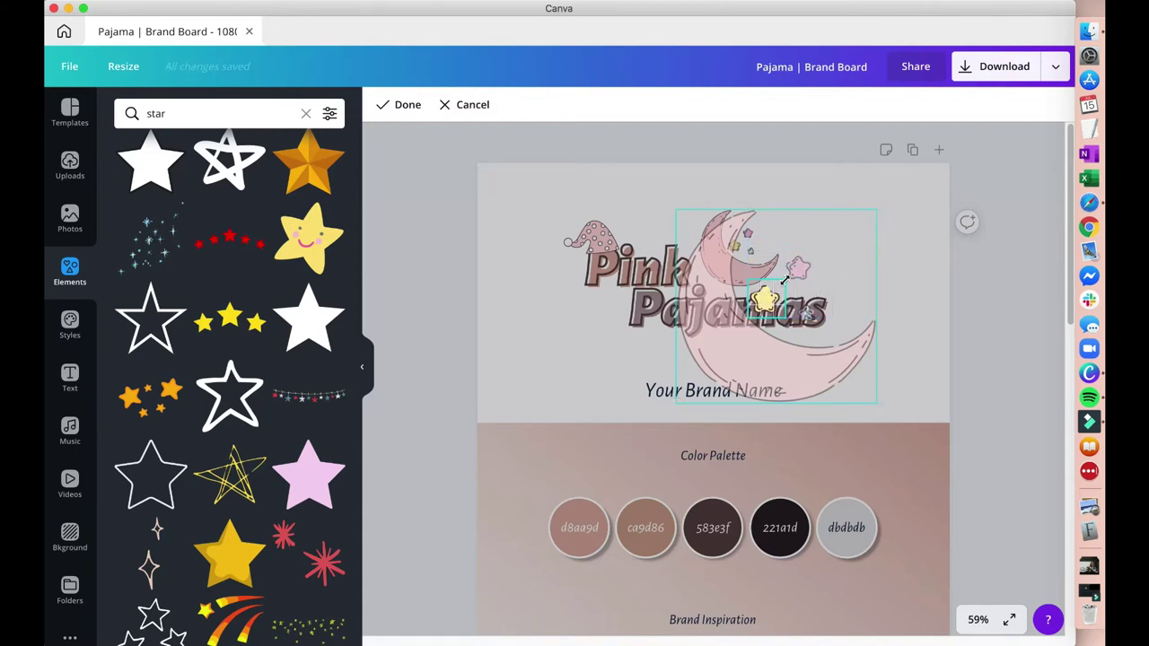
pyautogui.click(402, 104)
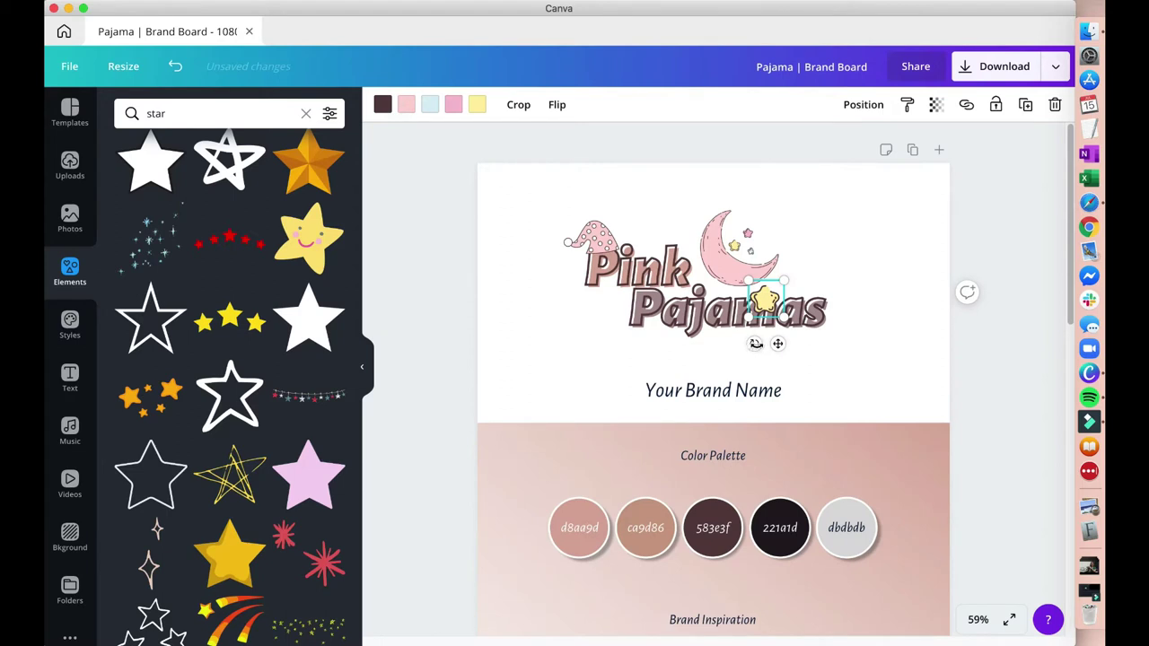
pyautogui.moveTo(786, 319); pyautogui.dragTo(745, 307)
pyautogui.moveTo(815, 288); pyautogui.dragTo(805, 289)
# Group all the logo texts and graphics and shift the group slightly to the right
pyautogui.click(872, 227)
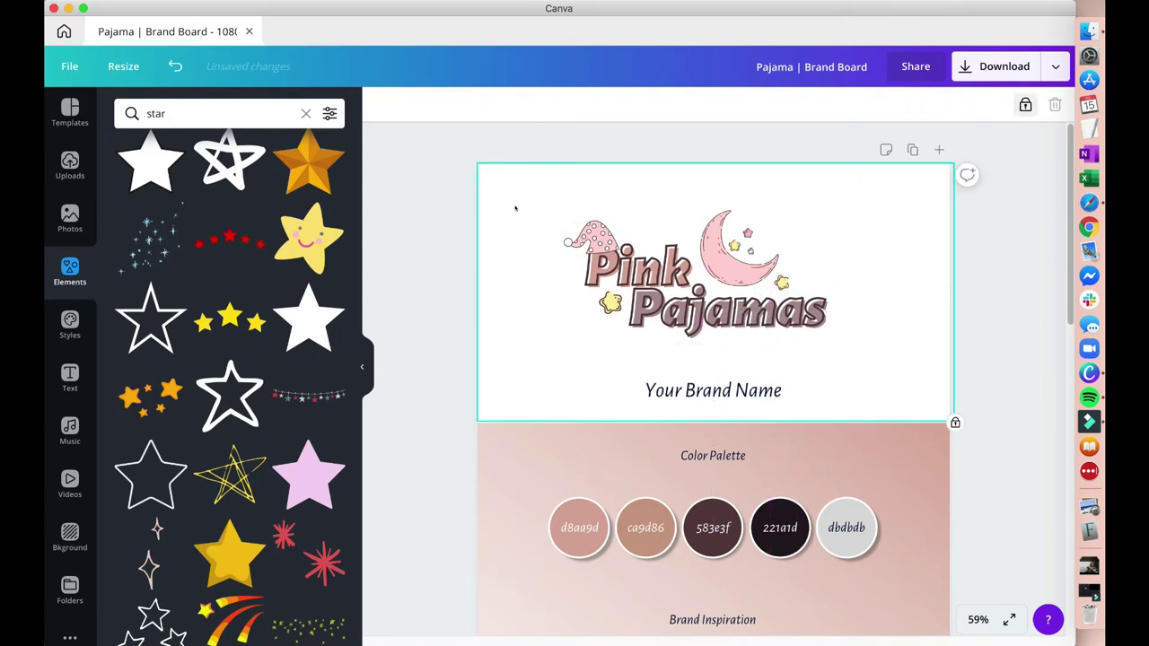
pyautogui.moveTo(521, 202); pyautogui.dragTo(842, 342)
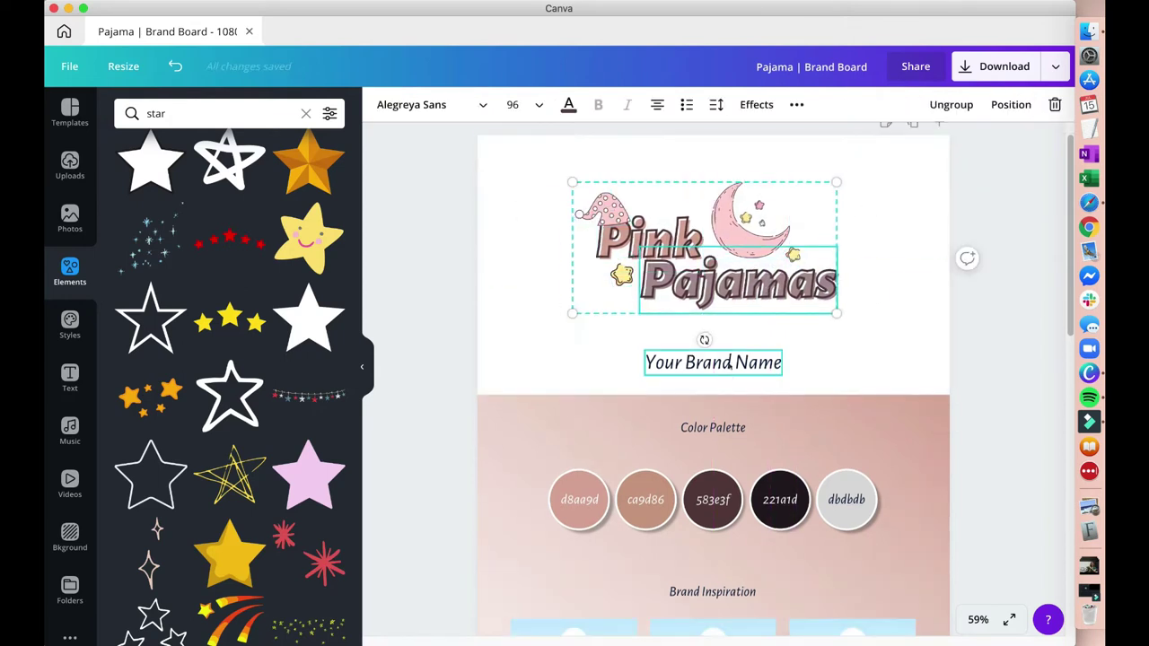
# Replace the "Your Brand Name" placeholder text with "Pink Pajamas"
pyautogui.tripleClick(729, 362)
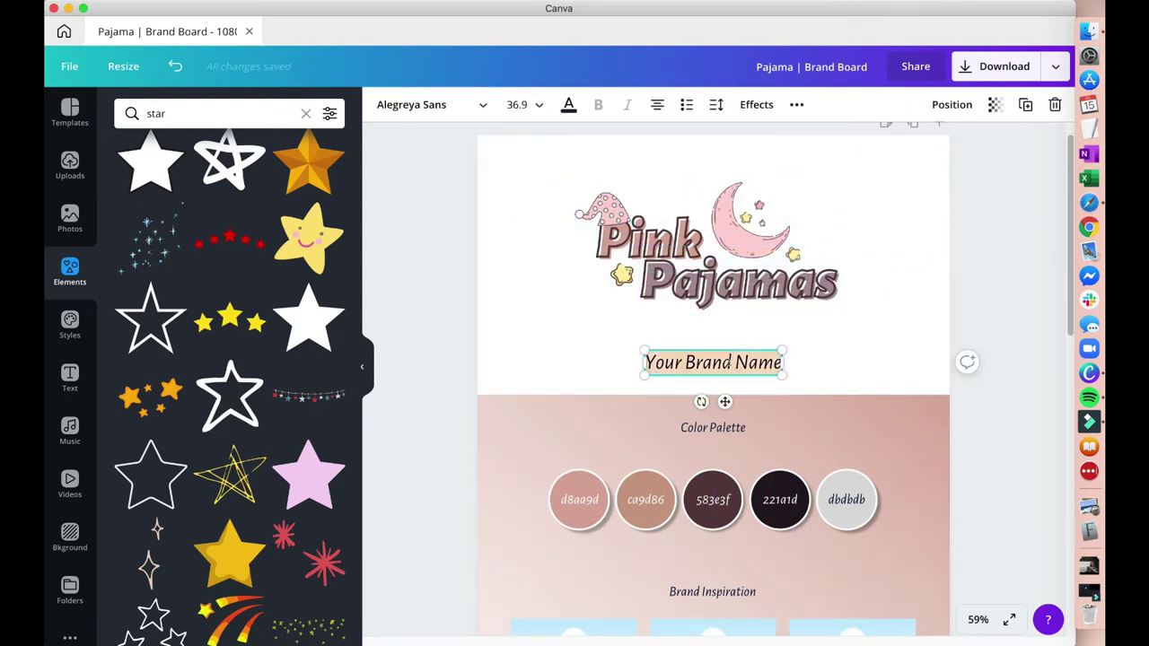
pyautogui.write('Pink P')
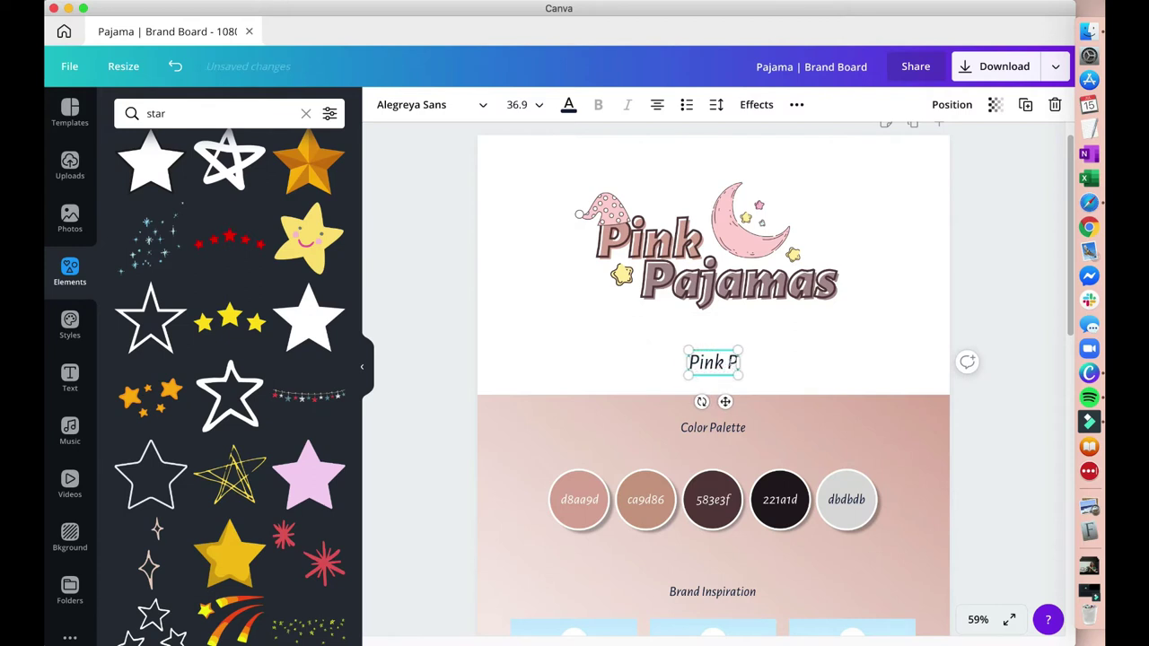
pyautogui.write('ajamas')
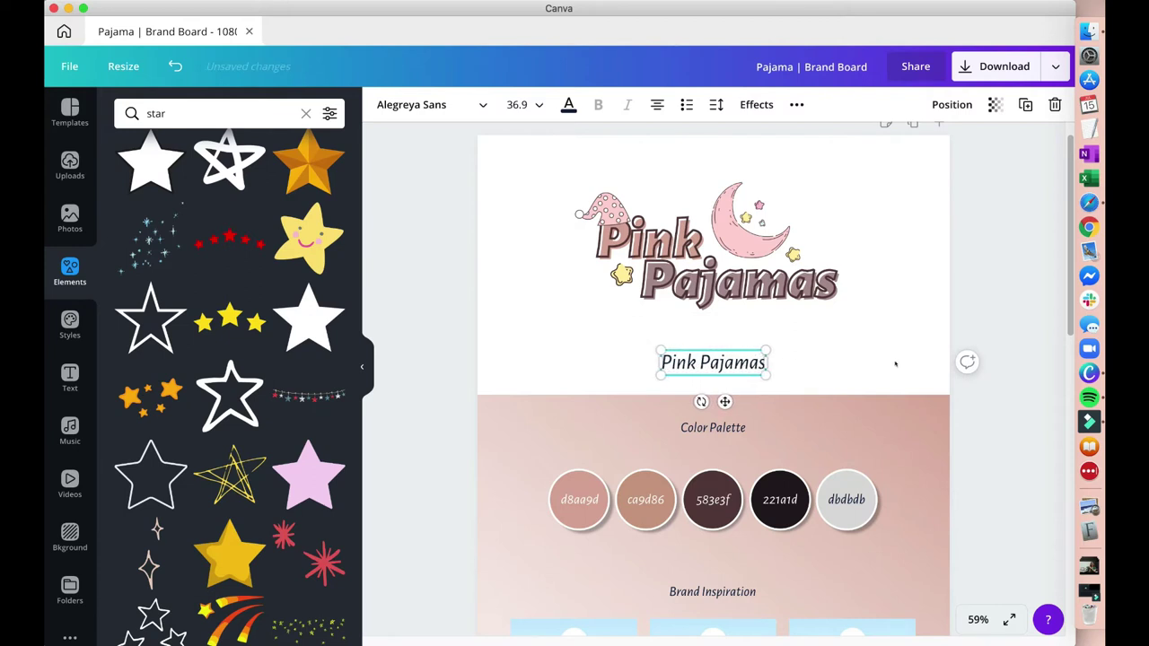
# Copy the finished logo group and place the copy in the Alternative Logos section
pyautogui.click(895, 364)
pyautogui.moveTo(532, 157); pyautogui.dragTo(844, 316)
pyautogui.scroll(-10, 798, 287)
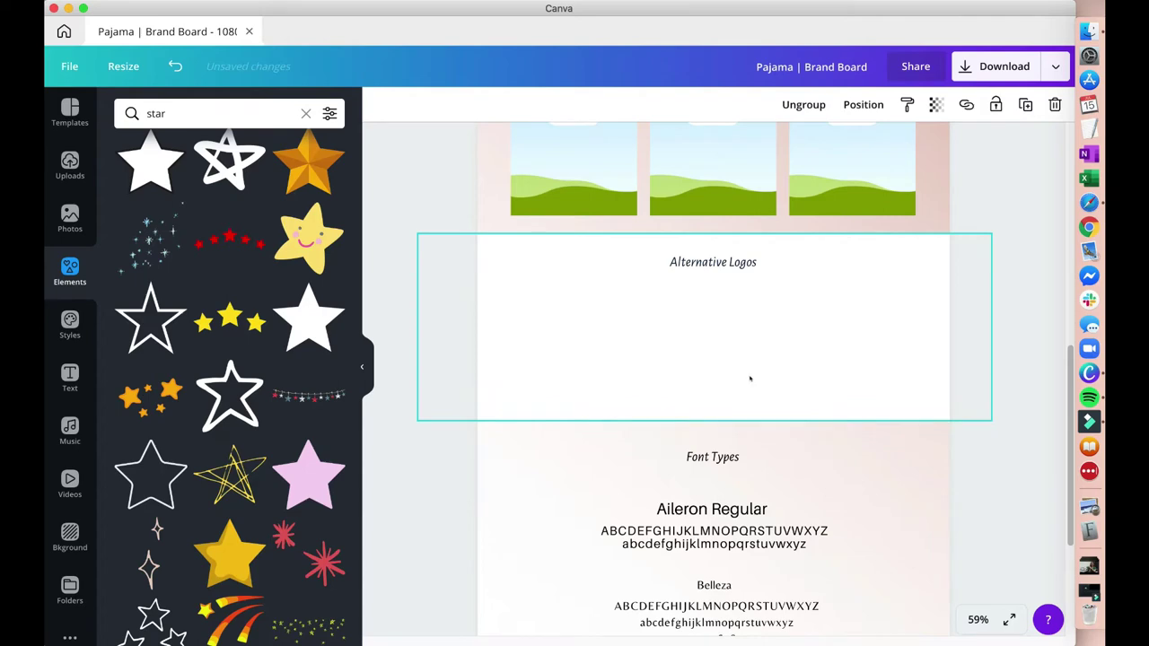
pyautogui.scroll(8, 750, 379)
pyautogui.moveTo(723, 230); pyautogui.dragTo(661, 414)
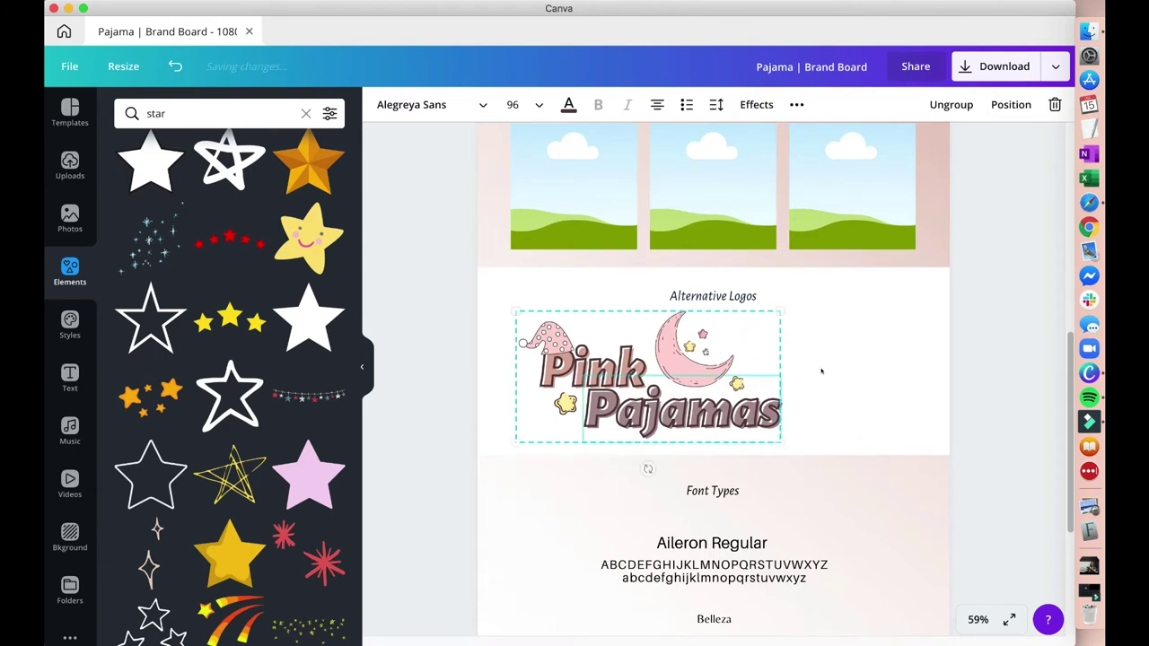
# Ungroup the copied logo and move its crescent moon and two yellow stars away from the text
pyautogui.click(828, 426)
pyautogui.click(696, 351)
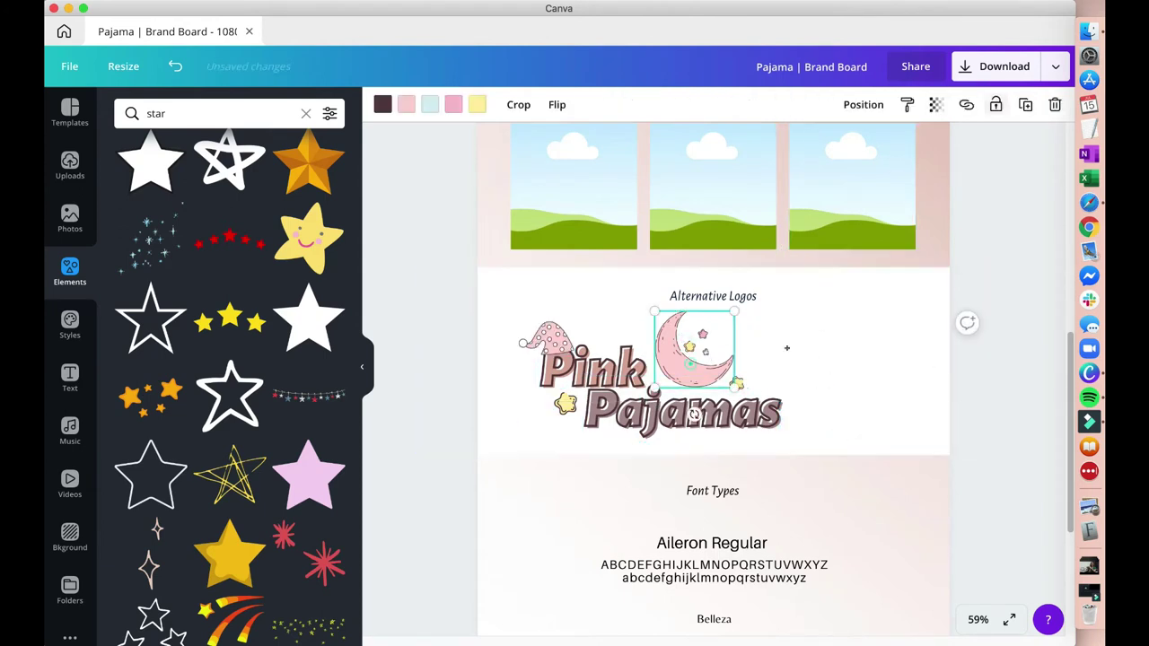
pyautogui.moveTo(695, 350); pyautogui.dragTo(826, 343)
pyautogui.moveTo(566, 404); pyautogui.dragTo(648, 307)
pyautogui.moveTo(824, 344); pyautogui.dragTo(865, 321)
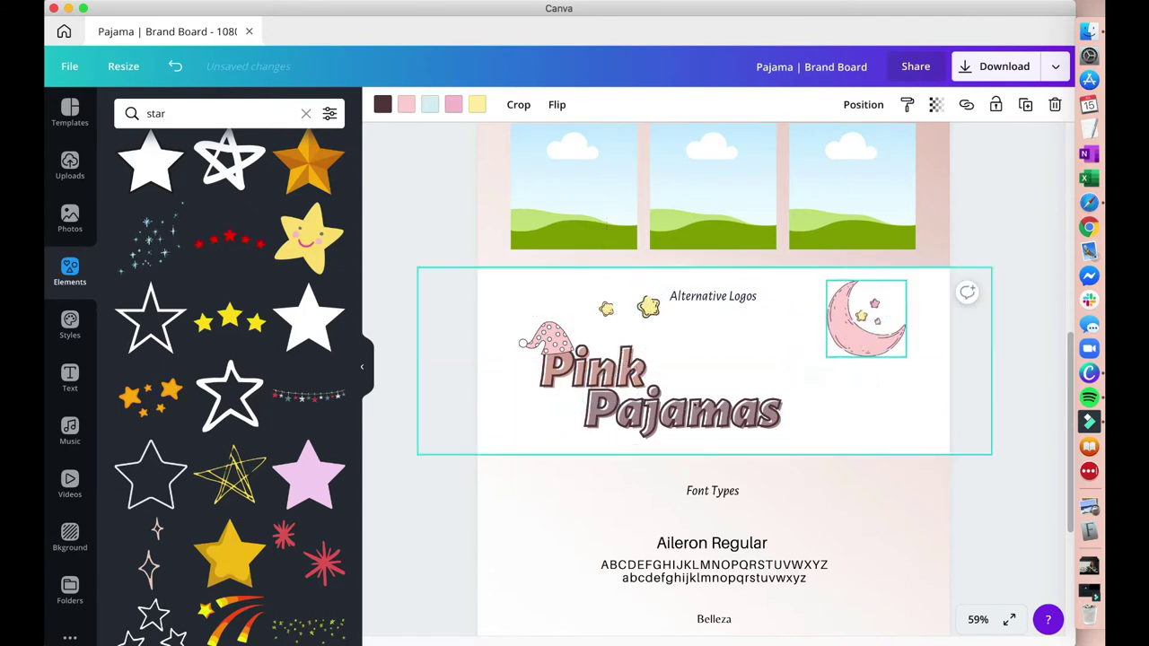
# Put "Pajamas" on one line with "Pink" and place one star below "Pajamas" and the other above the gap between the words
pyautogui.moveTo(654, 410); pyautogui.dragTo(724, 368)
pyautogui.click(895, 406)
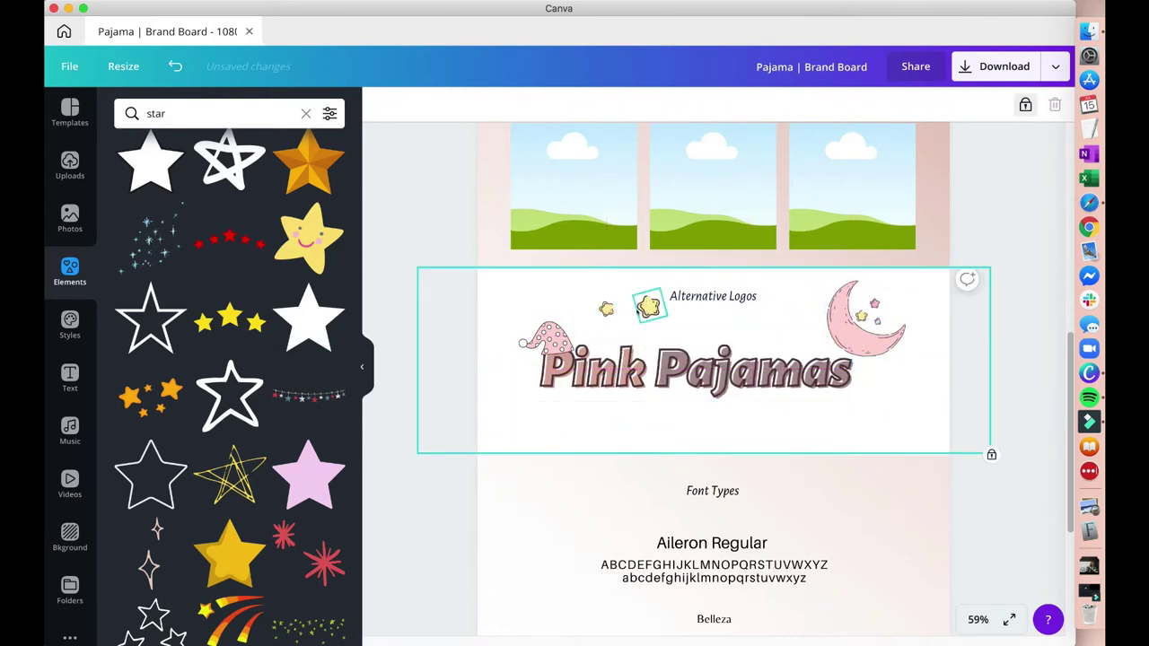
pyautogui.moveTo(607, 309); pyautogui.dragTo(745, 404)
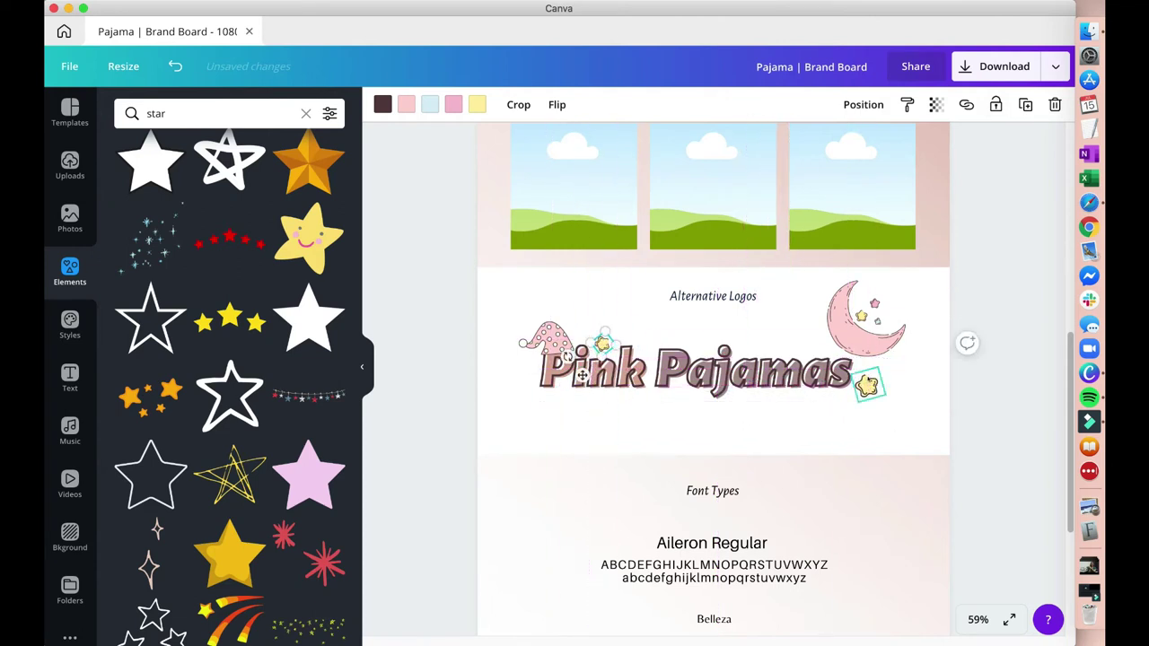
pyautogui.moveTo(867, 386); pyautogui.dragTo(736, 395)
pyautogui.click(751, 384)
pyautogui.moveTo(602, 344); pyautogui.dragTo(650, 342)
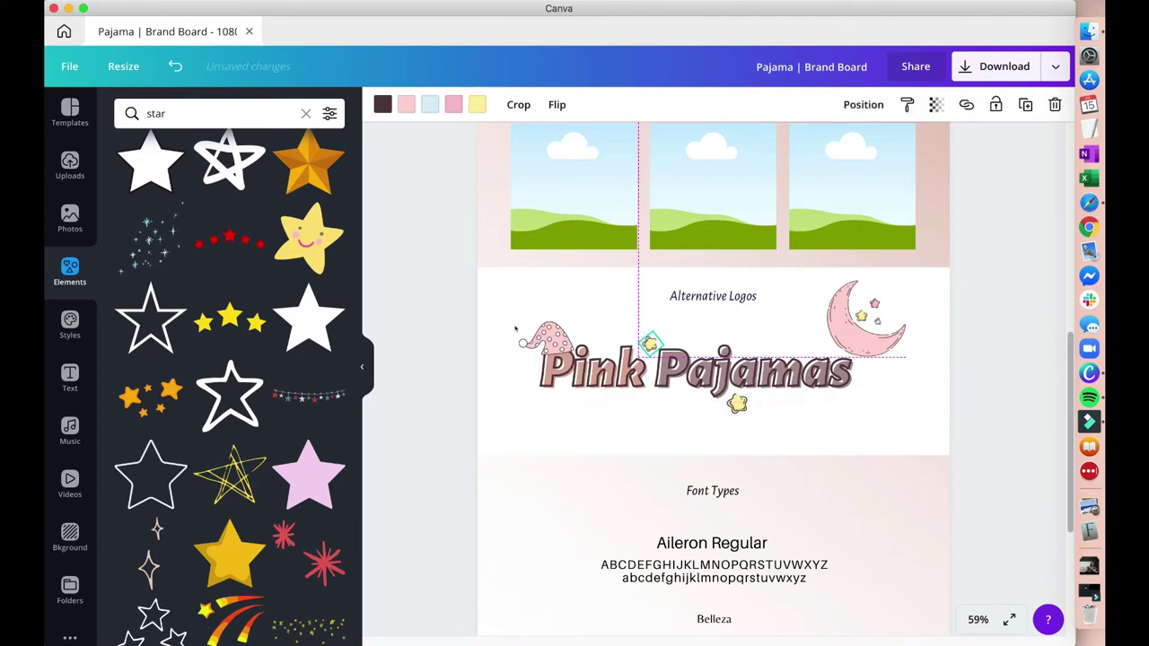
# Shrink the one-line logo as a group, shift it into place, and position the slightly smaller crescent moon beside it
pyautogui.moveTo(441, 325); pyautogui.dragTo(794, 423)
pyautogui.moveTo(851, 416); pyautogui.dragTo(738, 391)
pyautogui.click(955, 104)
pyautogui.moveTo(651, 346); pyautogui.dragTo(639, 366)
pyautogui.click(864, 333)
pyautogui.moveTo(863, 332); pyautogui.dragTo(859, 376)
pyautogui.moveTo(900, 401)
pyautogui.mouseDown()
pyautogui.moveTo(884, 385)
pyautogui.moveTo(907, 397)
pyautogui.moveTo(895, 402)
pyautogui.mouseUp()
pyautogui.moveTo(858, 361); pyautogui.dragTo(851, 361)
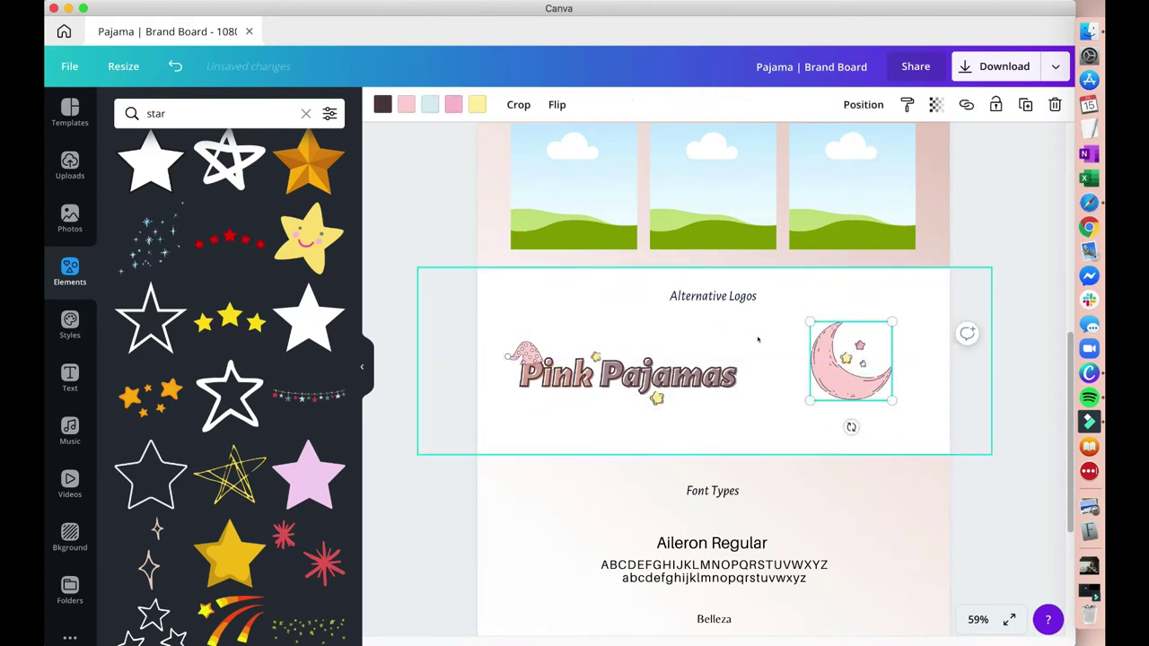
# Ungroup the one-line logo, duplicate its nightcap, and move the copy over beside the crescent moon
pyautogui.click(757, 340)
pyautogui.click(557, 364)
pyautogui.click(800, 104)
pyautogui.click(528, 354)
pyautogui.click(1025, 104)
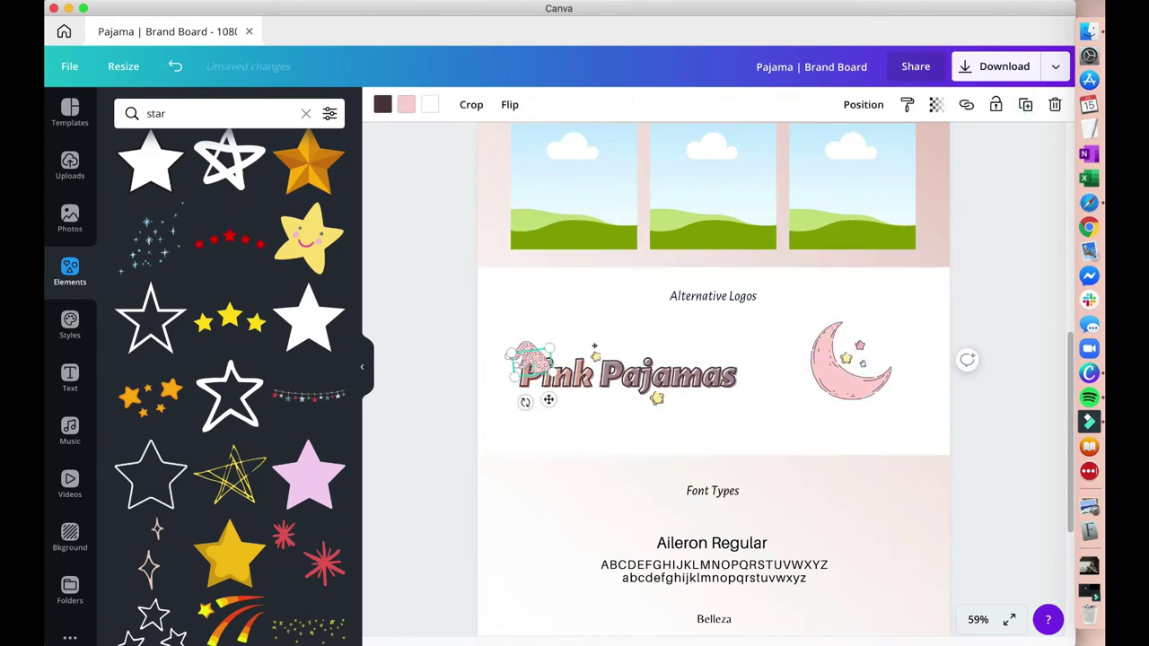
pyautogui.moveTo(534, 359); pyautogui.dragTo(884, 358)
pyautogui.moveTo(876, 398); pyautogui.dragTo(867, 402)
# Duplicate the "Pink" text, shorten the copy to "P", and set the duplicate nightcap on top of it
pyautogui.moveTo(478, 325); pyautogui.dragTo(772, 410)
pyautogui.click(561, 381)
pyautogui.click(1025, 104)
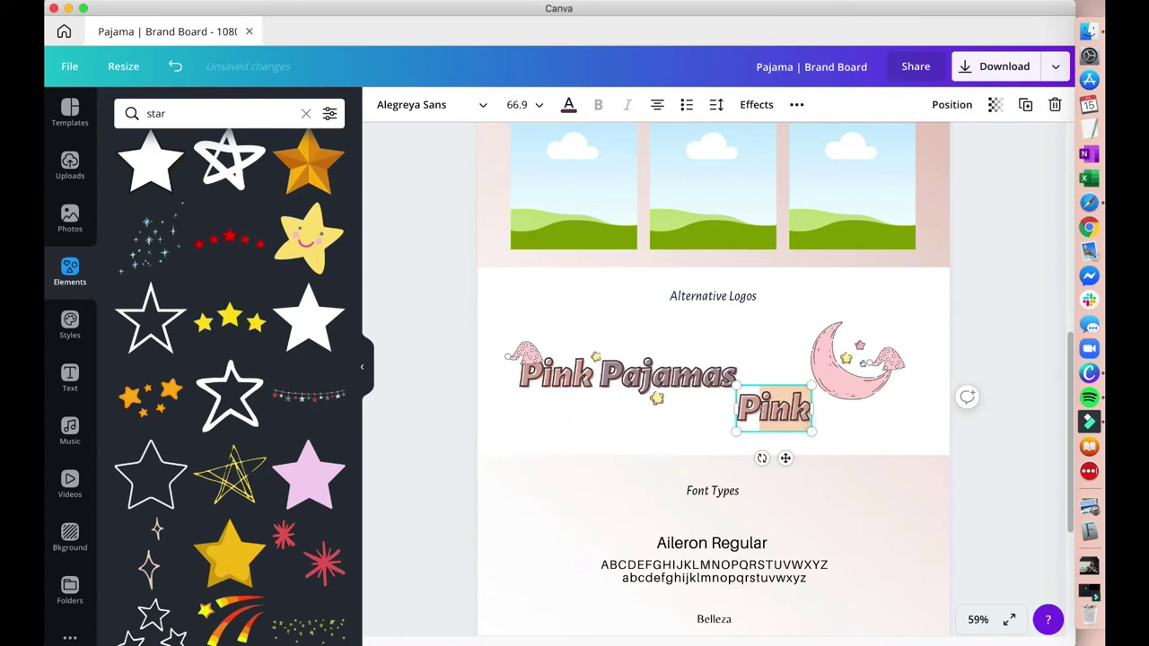
pyautogui.click(883, 362)
pyautogui.moveTo(883, 361); pyautogui.dragTo(792, 391)
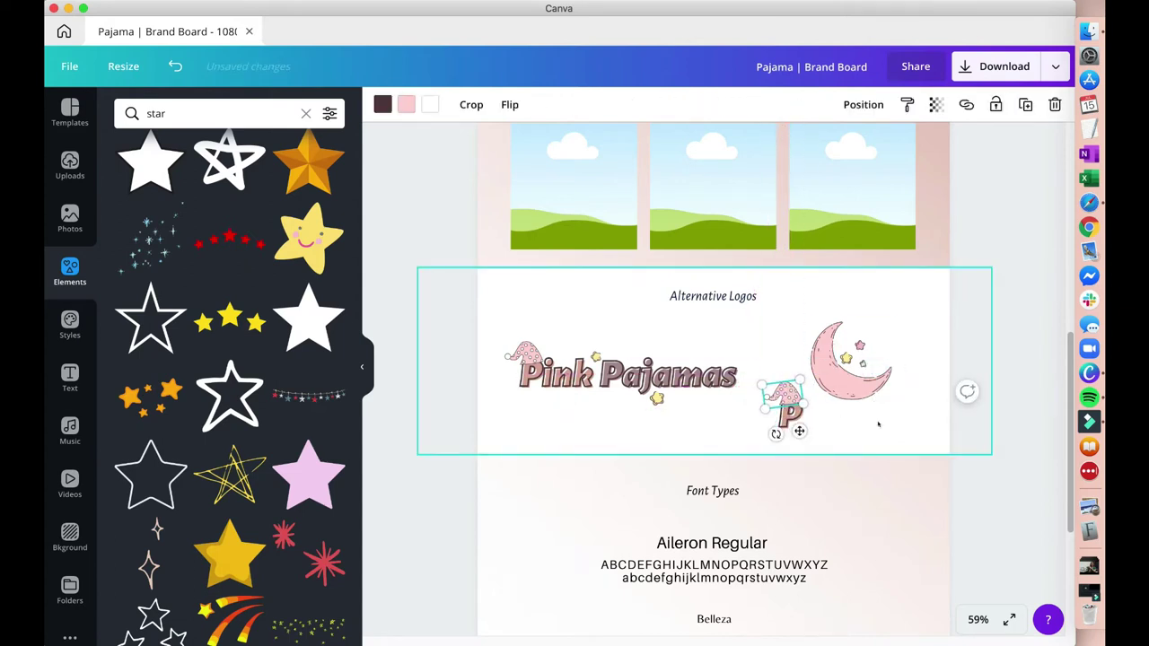
# Duplicate the "Pajamas" text, shorten the copy to "P", and place it just right of the first P
pyautogui.click(668, 375)
pyautogui.click(1025, 104)
pyautogui.moveTo(648, 384); pyautogui.dragTo(639, 432)
pyautogui.click(633, 434)
pyautogui.moveTo(633, 435); pyautogui.dragTo(814, 415)
pyautogui.press('BackSpace')
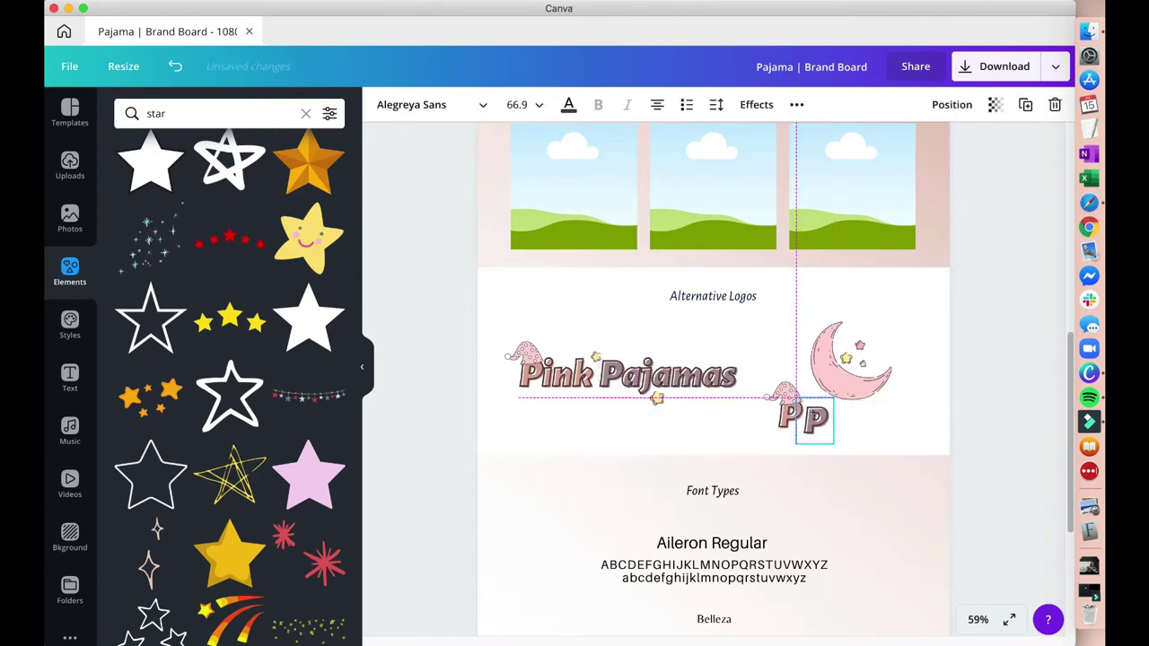
# Add a copy of the lower star beside the second P, move the moon clear, and group the PP monogram
pyautogui.click(658, 398)
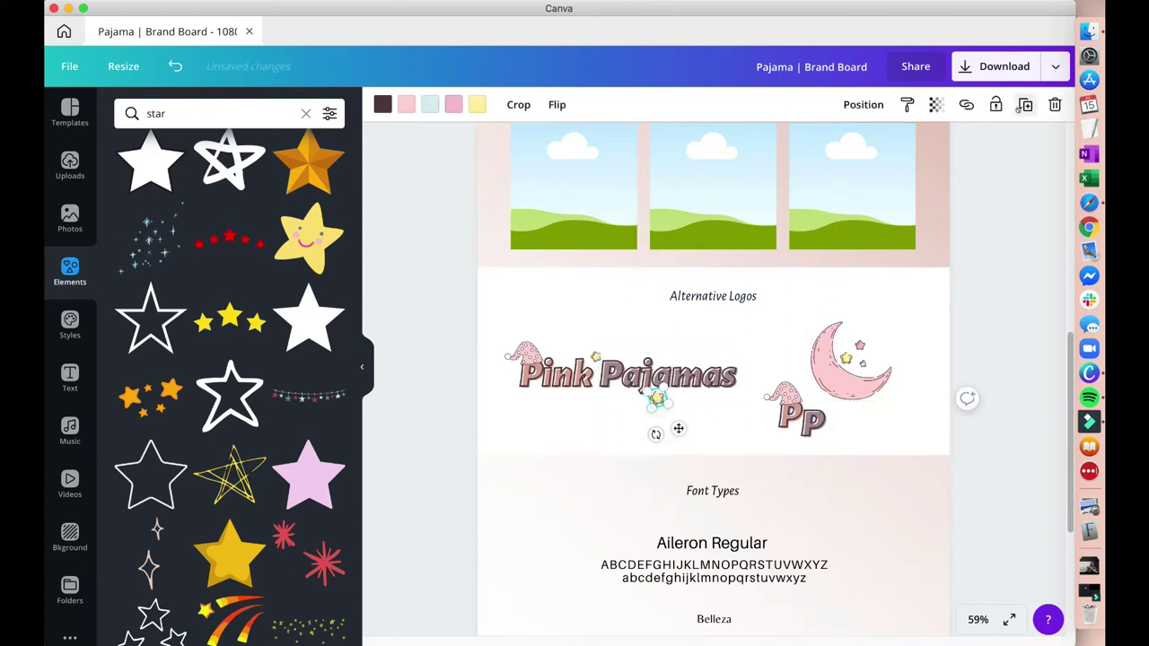
pyautogui.moveTo(746, 438); pyautogui.dragTo(828, 438)
pyautogui.click(871, 429)
pyautogui.moveTo(860, 348); pyautogui.dragTo(910, 300)
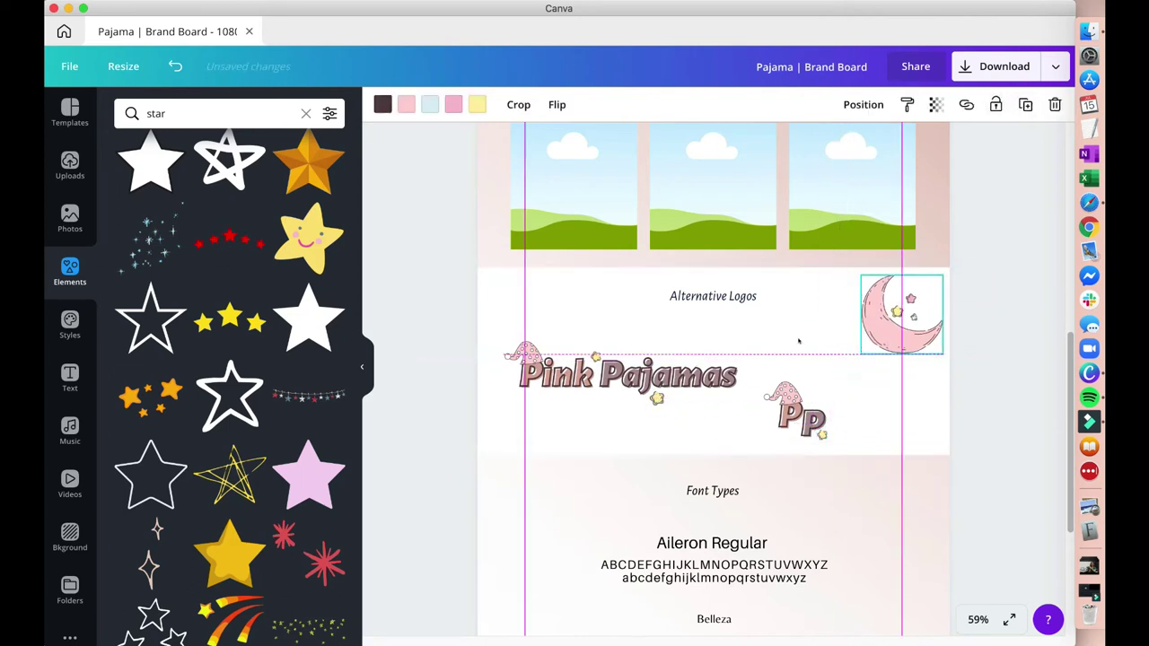
pyautogui.moveTo(765, 346); pyautogui.dragTo(834, 447)
pyautogui.click(959, 105)
# Reduce the one-line logo and moon, and line them up with the PP monogram in a row under "Alternative Logos"
pyautogui.moveTo(502, 330); pyautogui.dragTo(638, 400)
pyautogui.moveTo(799, 413); pyautogui.dragTo(761, 375)
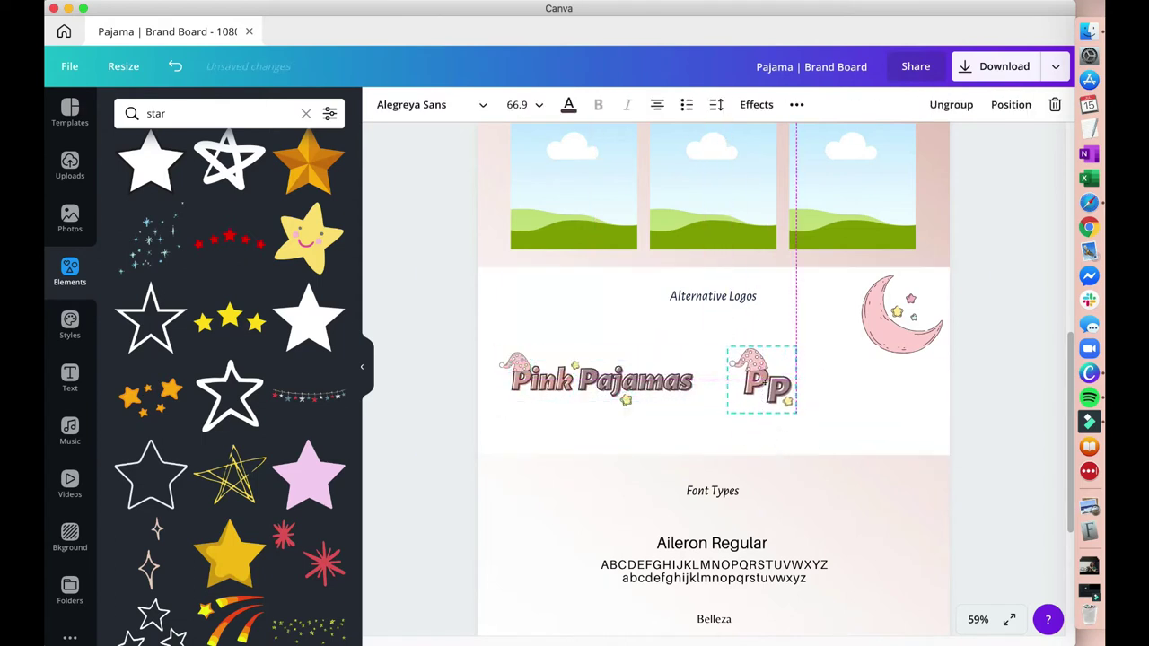
pyautogui.moveTo(903, 314); pyautogui.dragTo(889, 380)
pyautogui.moveTo(927, 416); pyautogui.dragTo(863, 368)
pyautogui.moveTo(417, 346); pyautogui.dragTo(873, 395)
pyautogui.moveTo(821, 384); pyautogui.dragTo(836, 365)
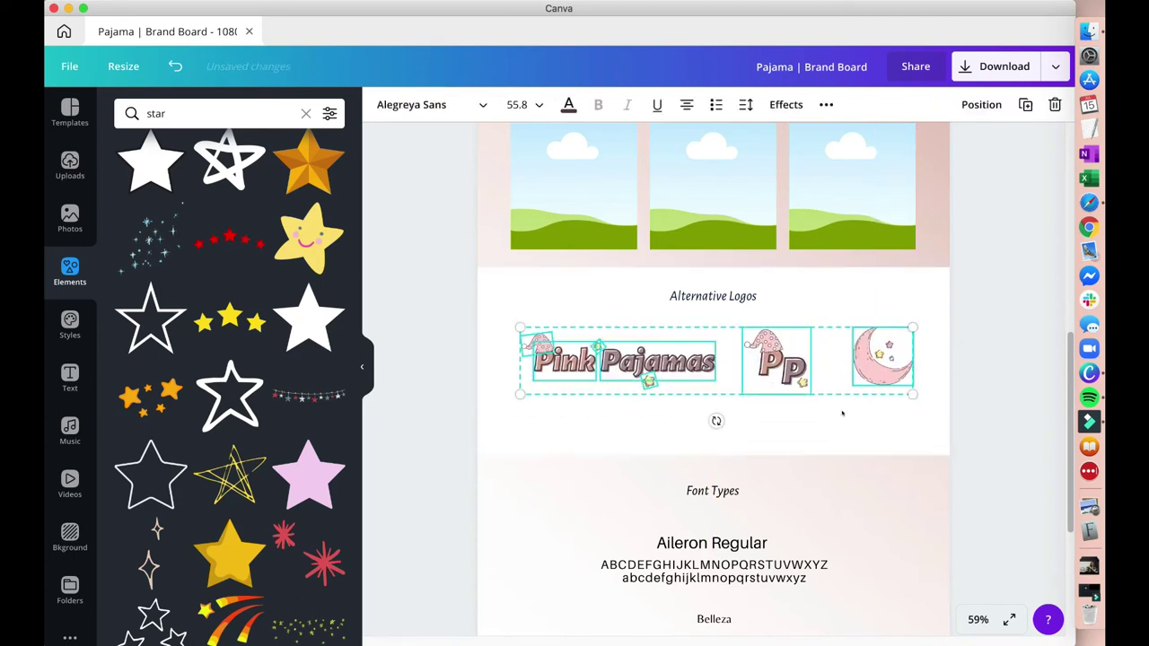
pyautogui.click(990, 334)
# Unlock the pink gradient background, recolor it with the light blue document color, and lock it again
pyautogui.scroll(3, 969, 322)
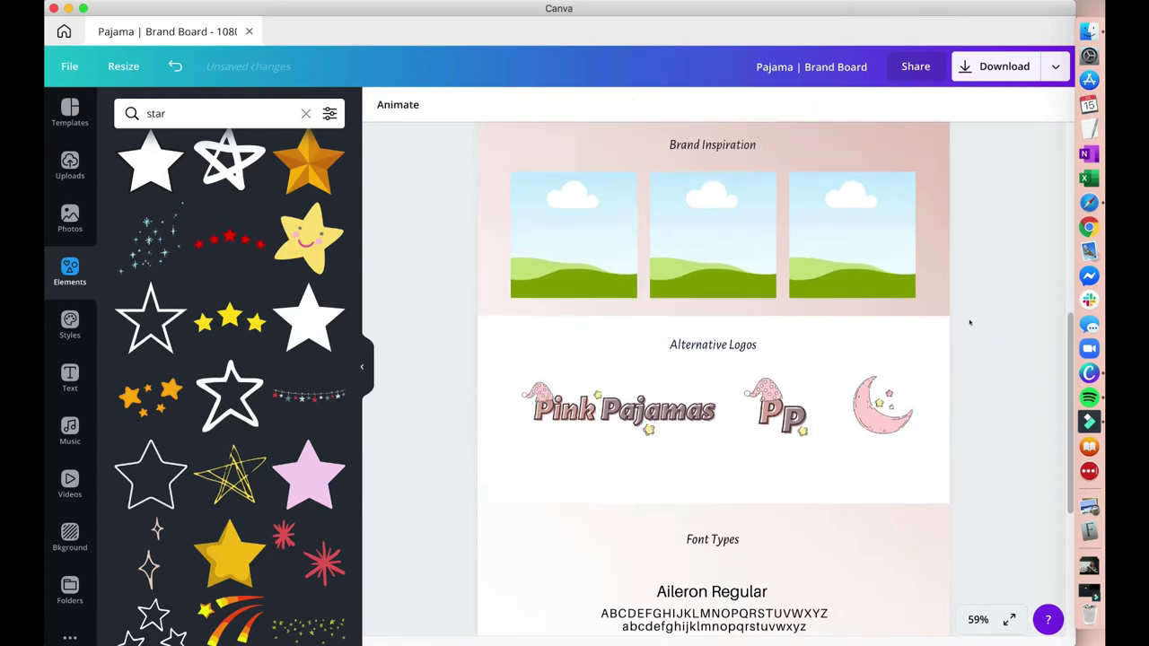
pyautogui.scroll(8, 970, 322)
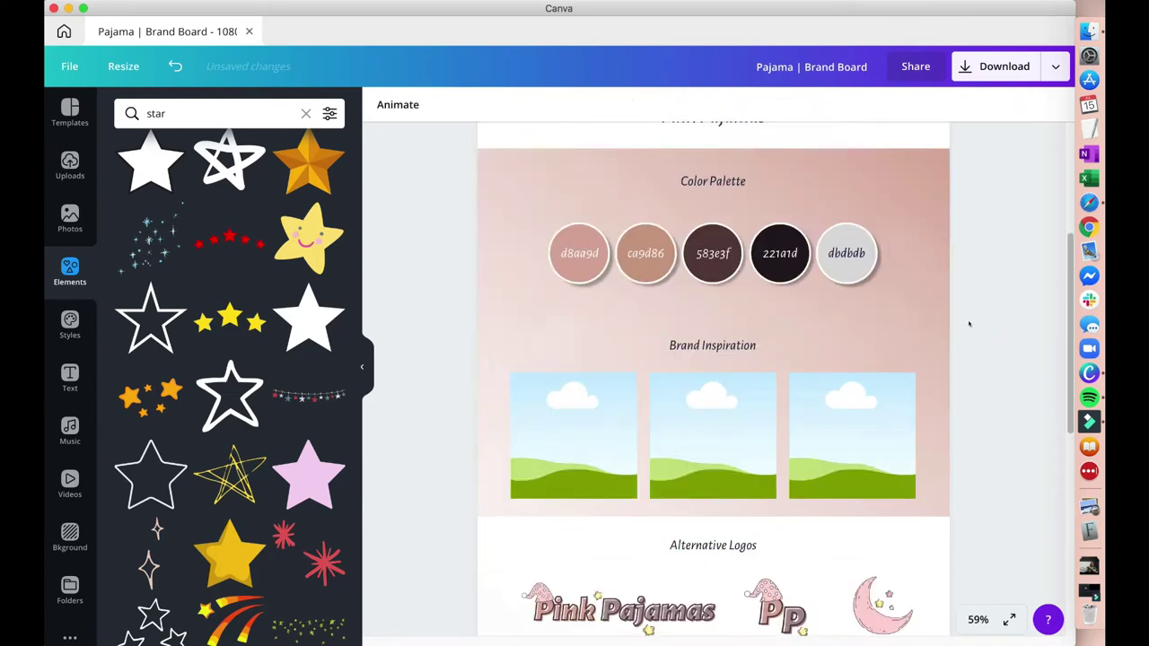
pyautogui.scroll(-5, 970, 324)
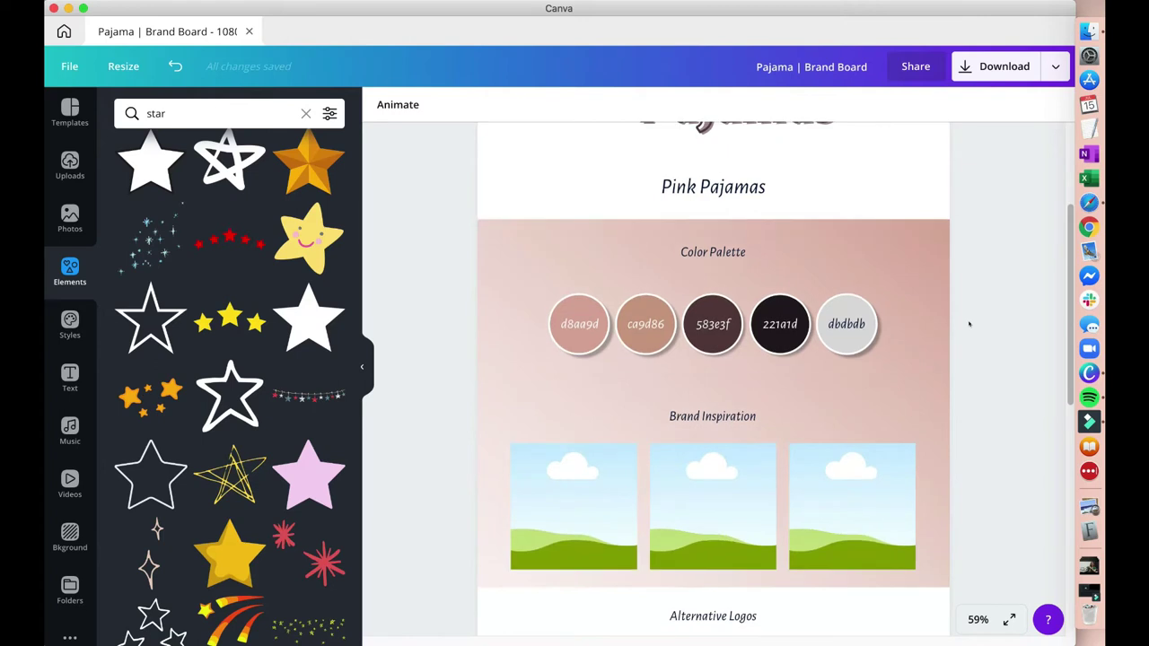
pyautogui.scroll(-1, 970, 323)
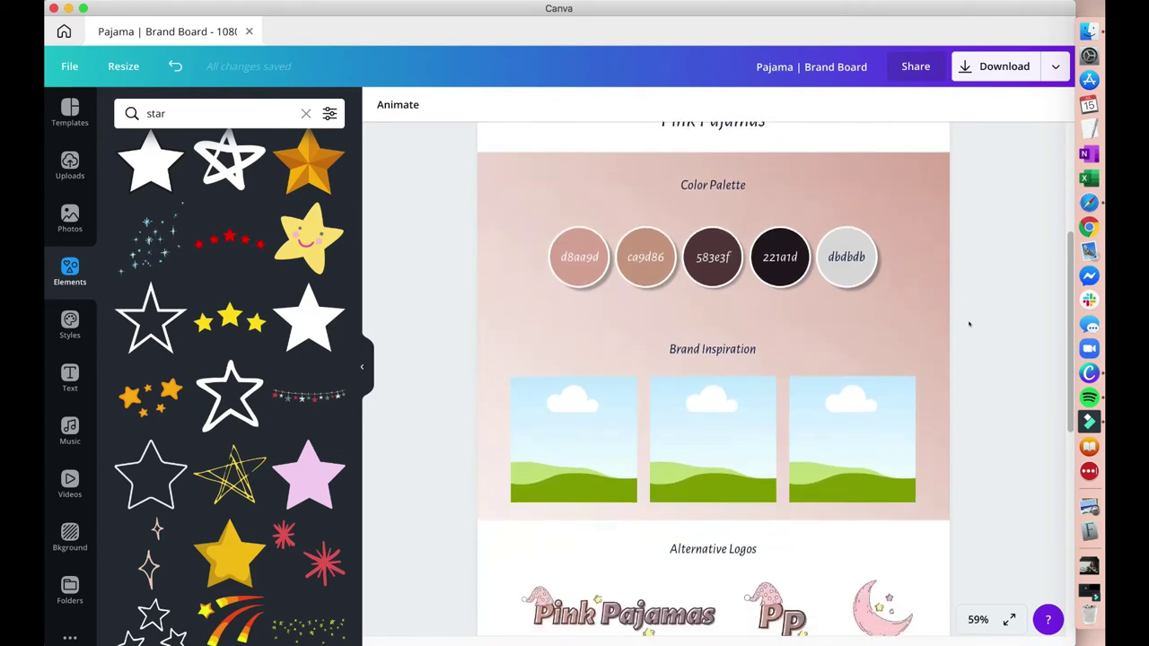
pyautogui.scroll(1, 969, 323)
pyautogui.click(898, 219)
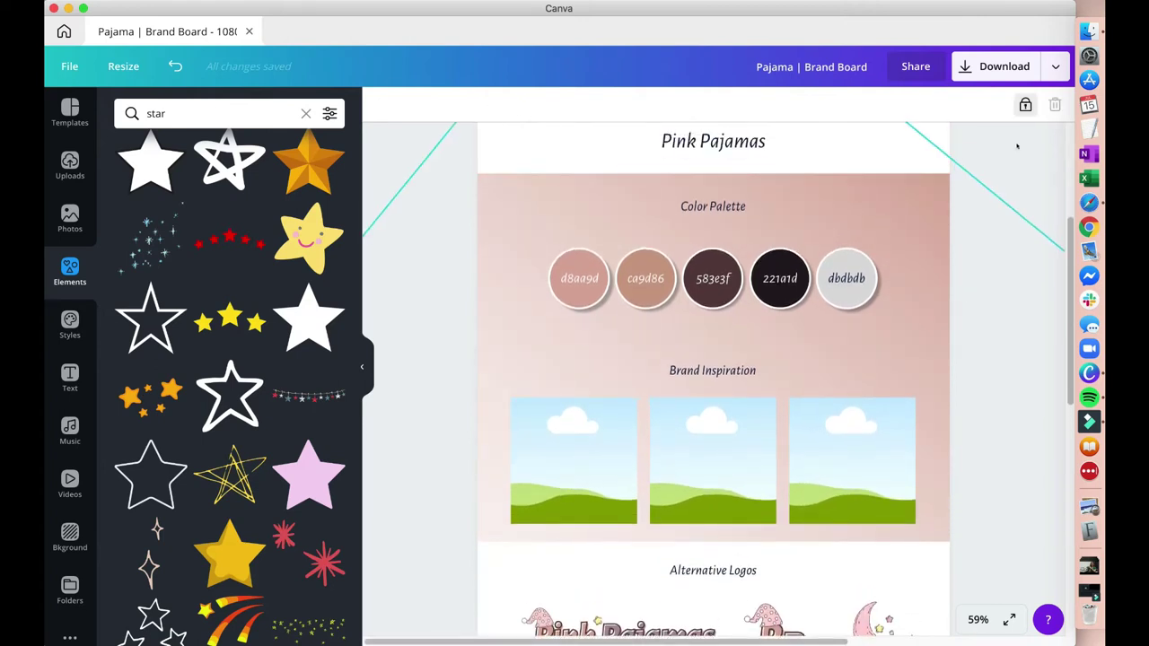
pyautogui.click(1025, 104)
pyautogui.click(383, 104)
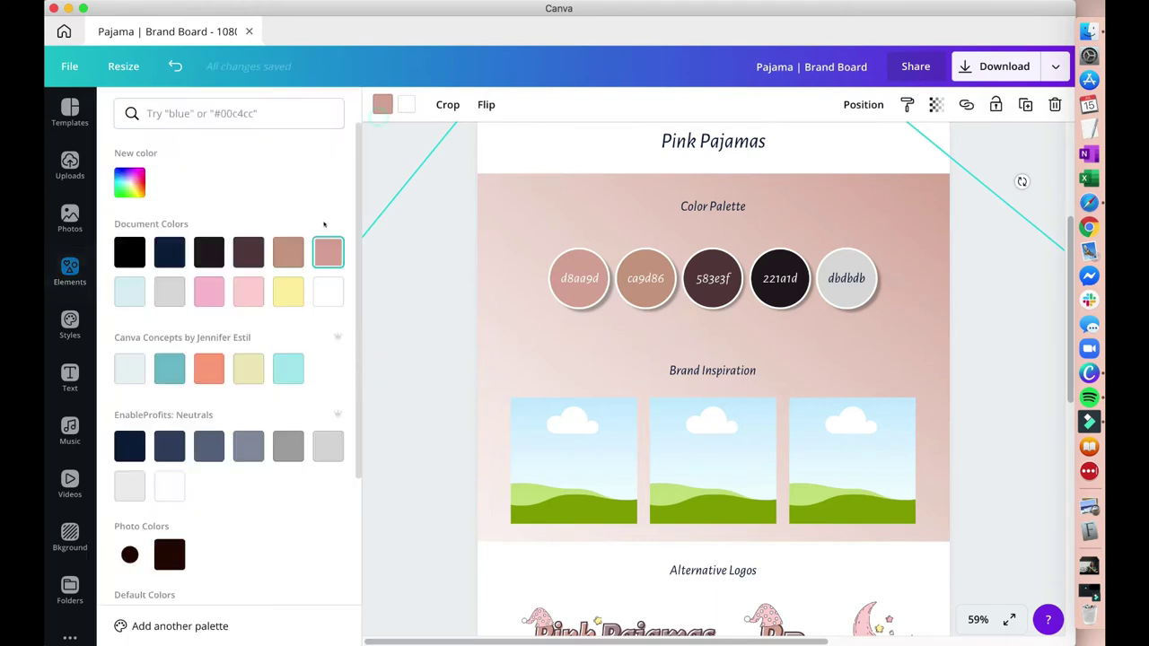
pyautogui.click(136, 286)
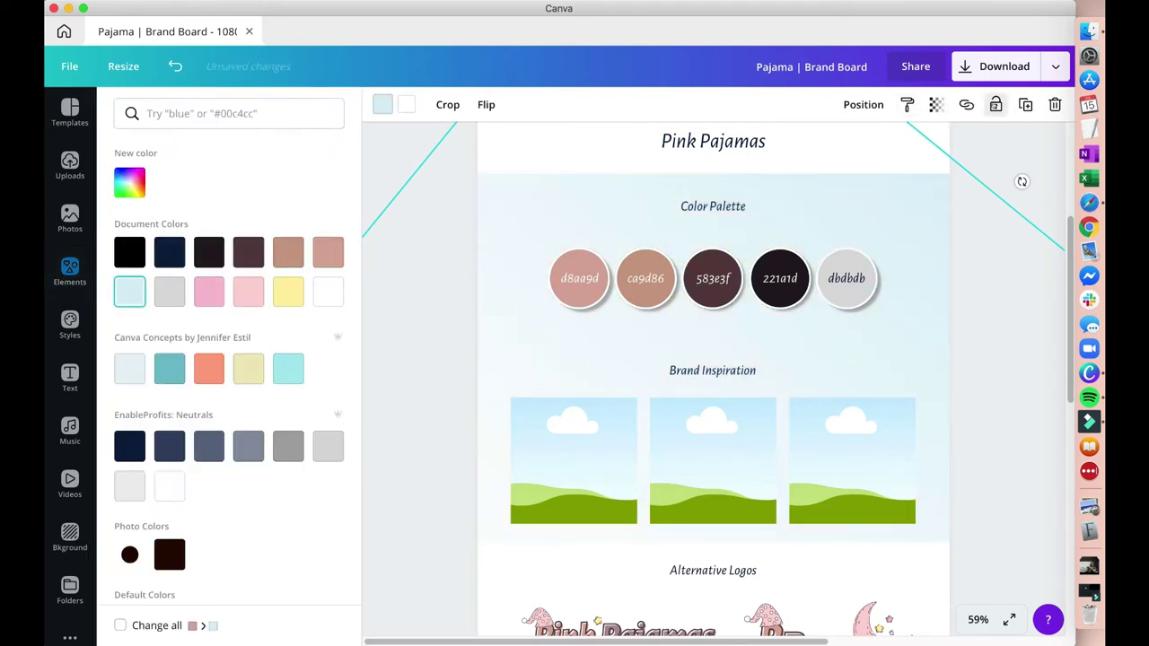
pyautogui.click(995, 105)
pyautogui.click(991, 159)
# Place the pink pajama portrait from the CanvaConcepts folder's photos into the first Brand Inspiration frame
pyautogui.scroll(-3, 931, 280)
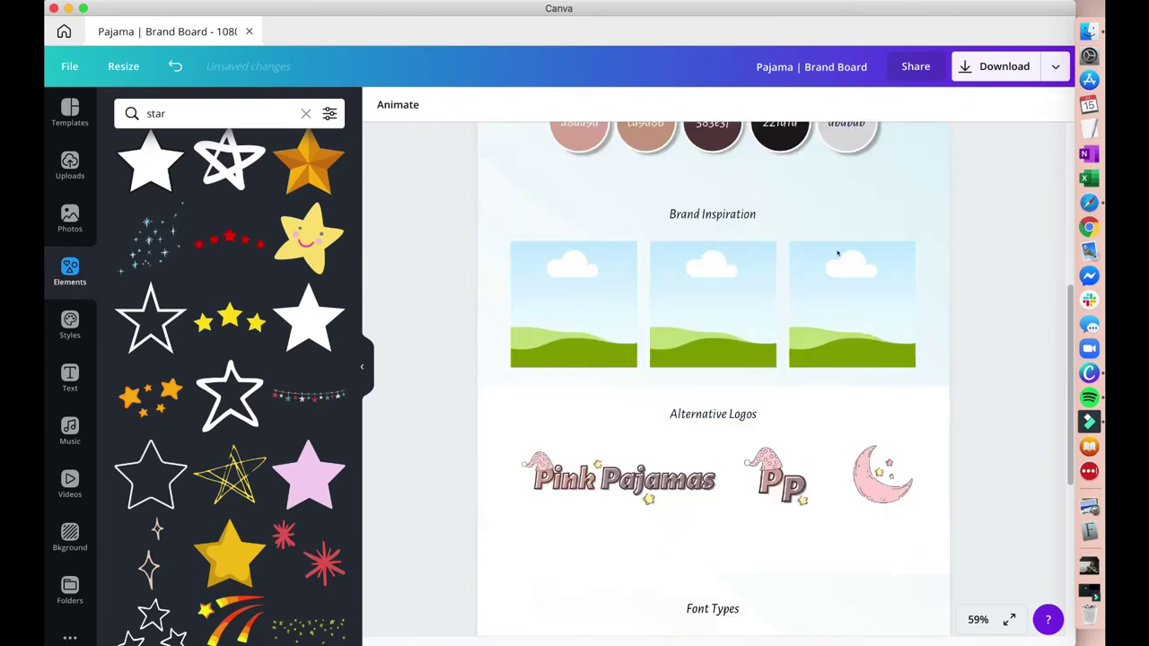
pyautogui.click(69, 591)
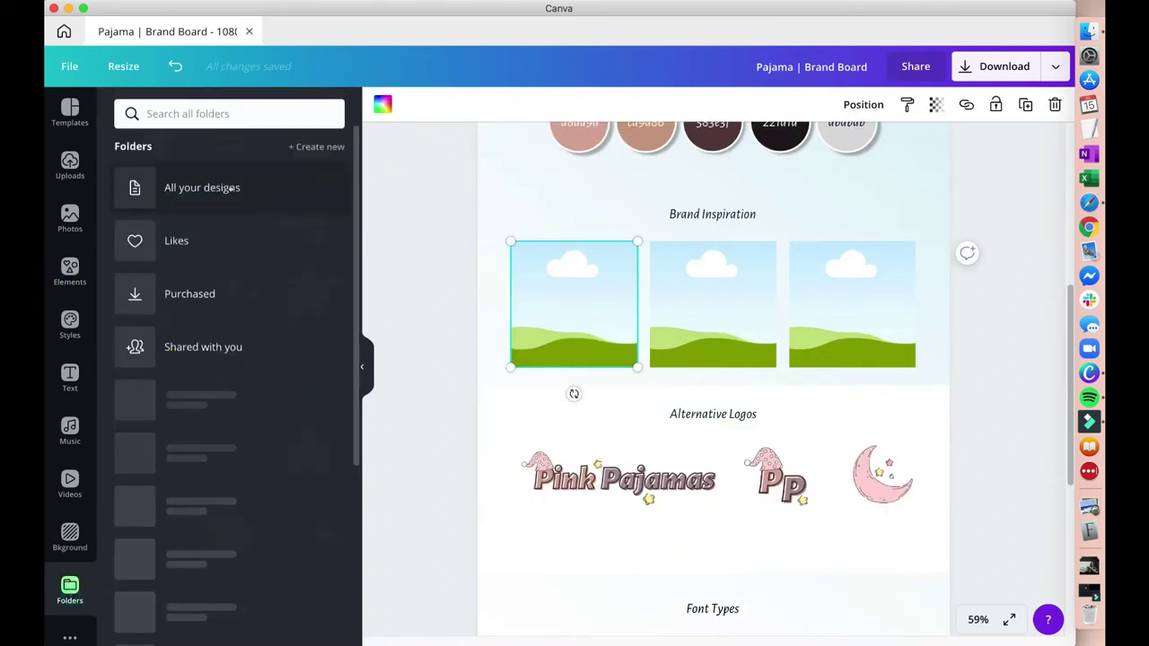
pyautogui.click(226, 453)
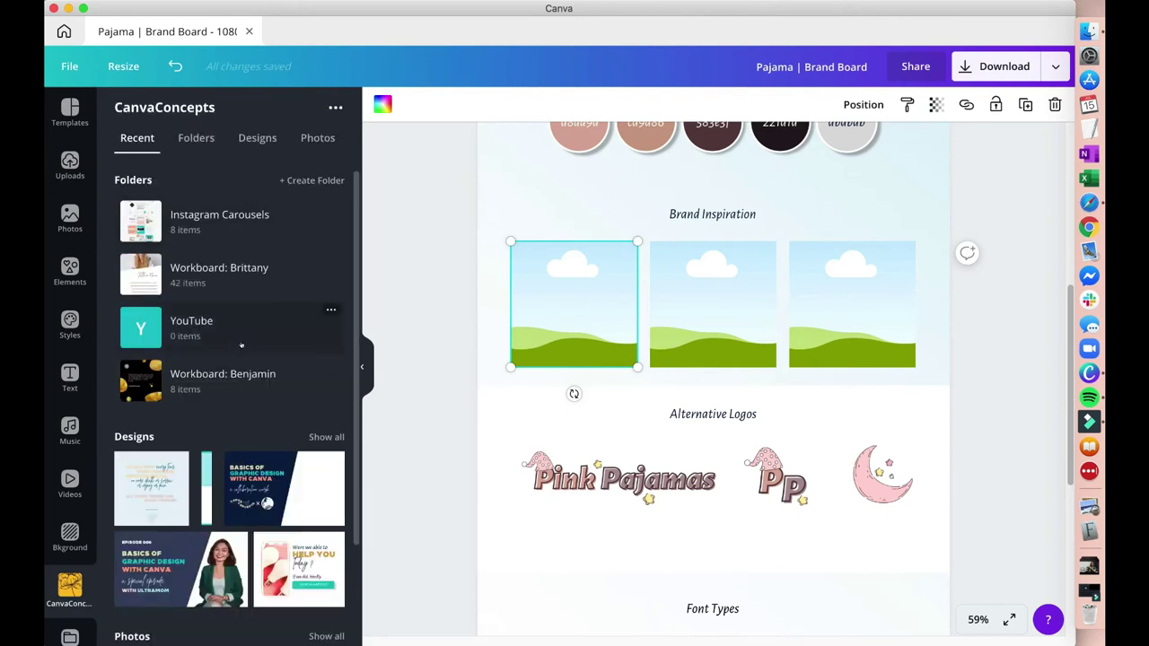
pyautogui.click(315, 138)
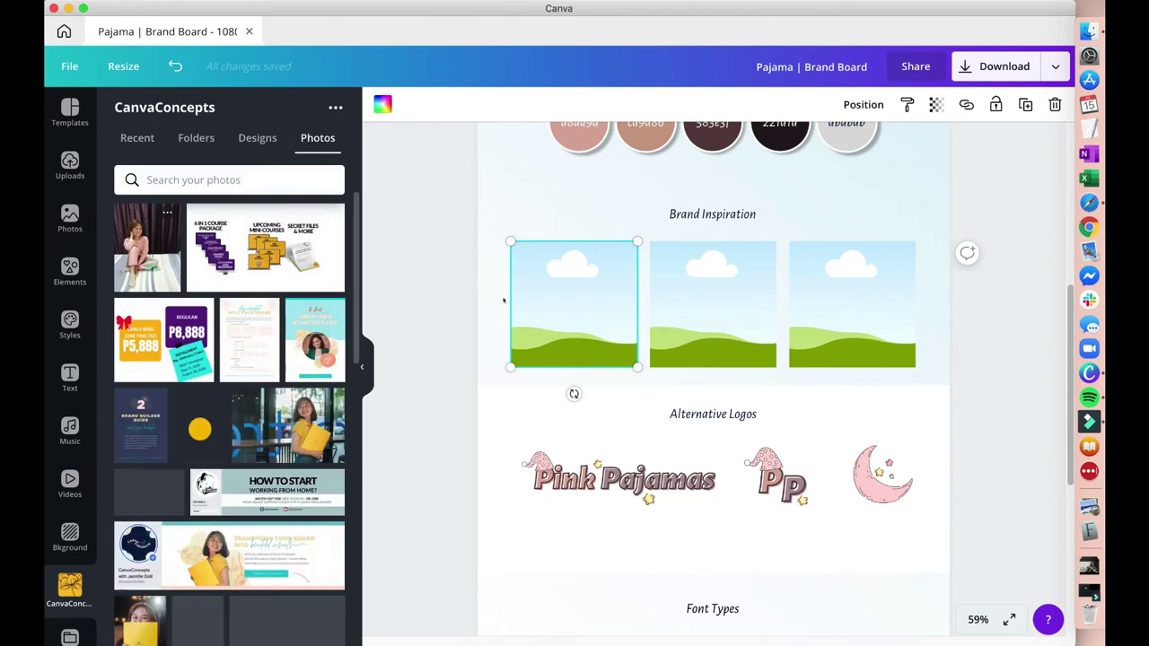
pyautogui.moveTo(148, 260); pyautogui.dragTo(594, 281)
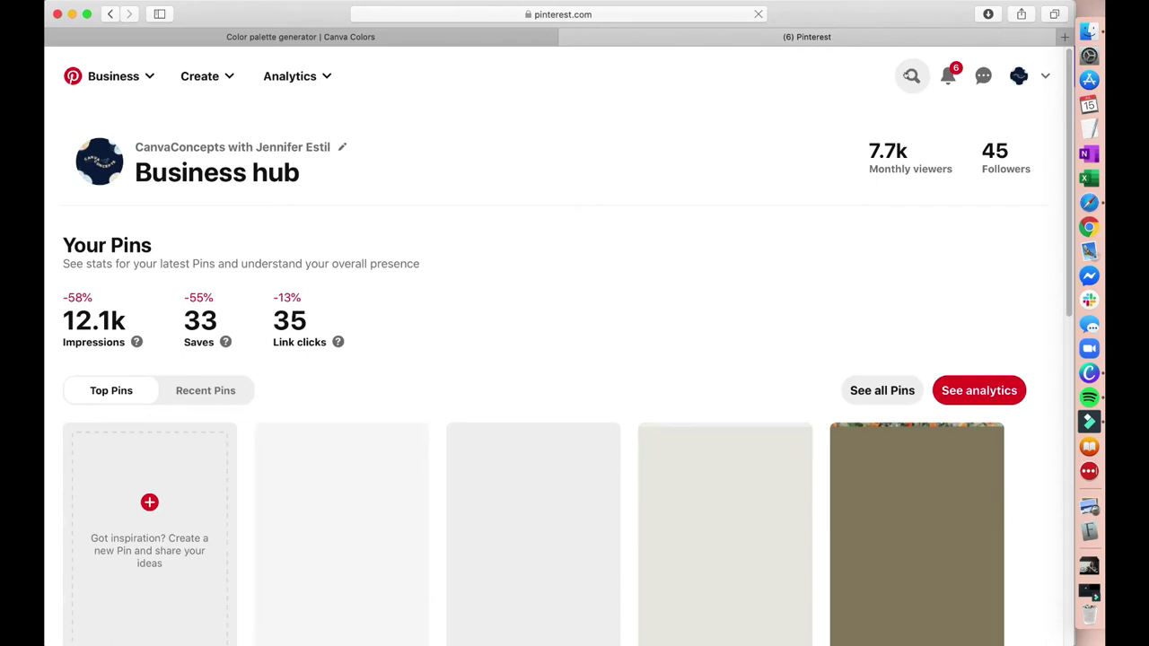
# Switch to Pinterest and search for "pink pajama"
pyautogui.click(905, 75)
pyautogui.write('pink ')
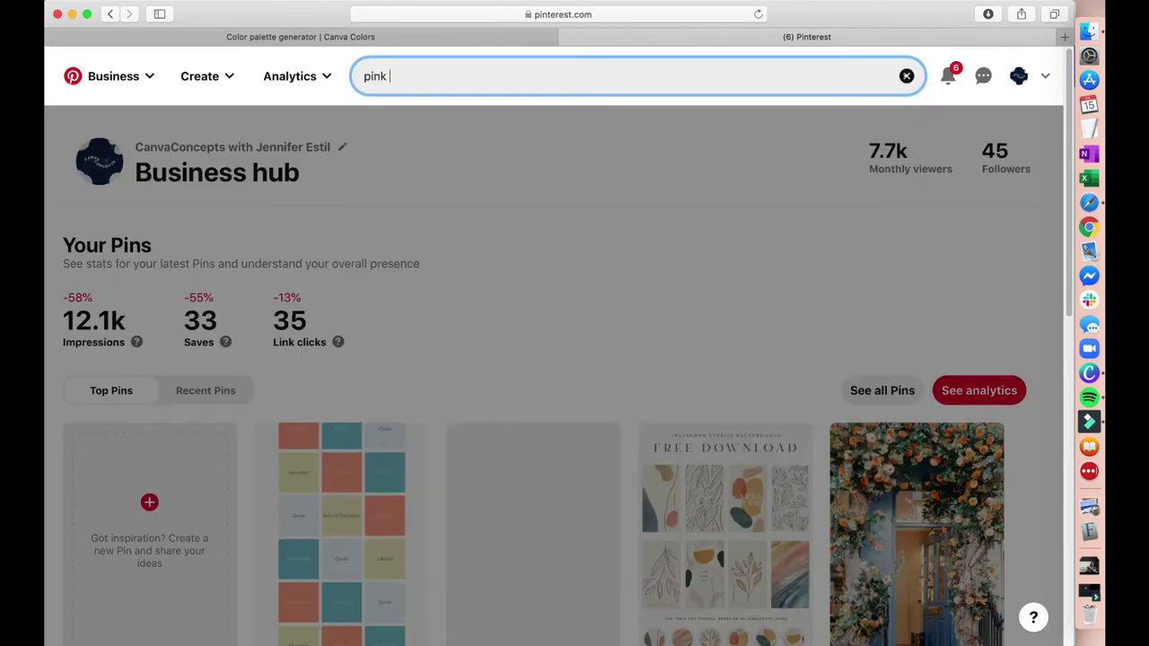
pyautogui.write('pajama')
pyautogui.press('Return')
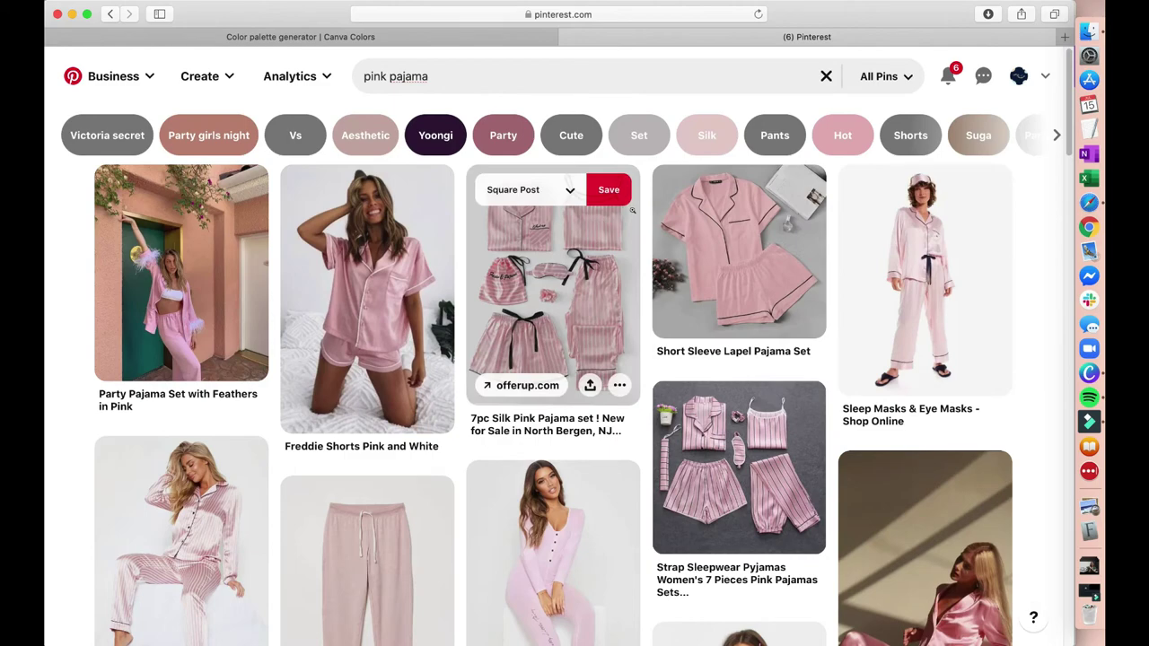
# Browse the results, open the "Loose Fitting Pink Pajamas" pin, view its sharing options, and return to the results
pyautogui.scroll(-15, 540, 220)
pyautogui.scroll(-15, 632, 210)
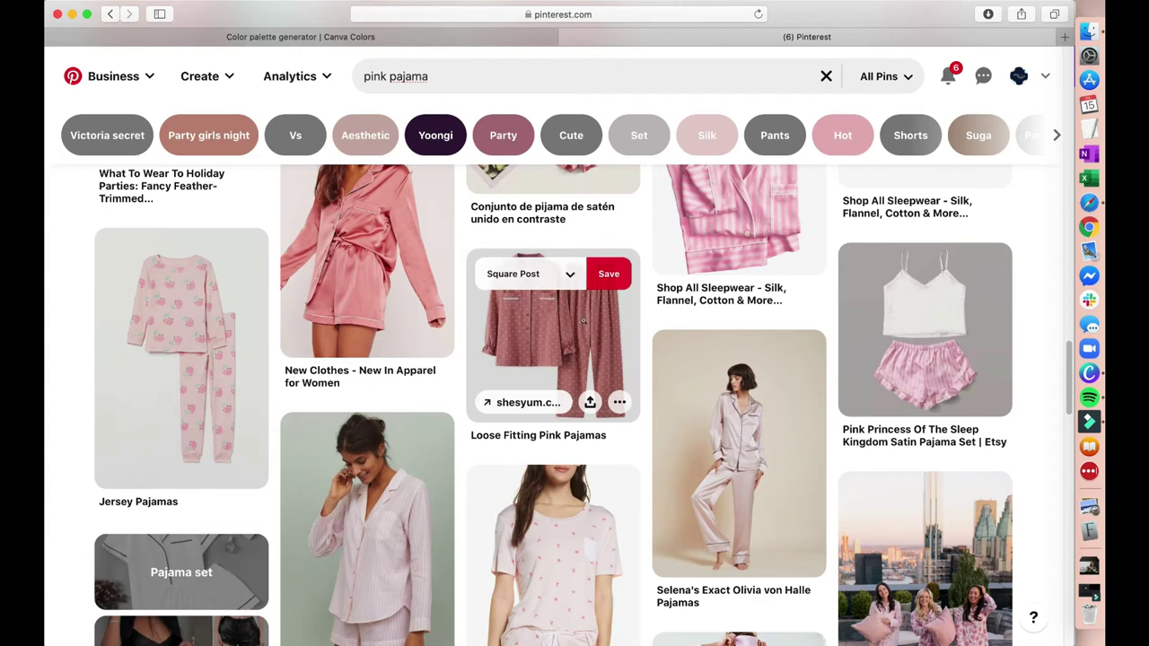
pyautogui.click(582, 320)
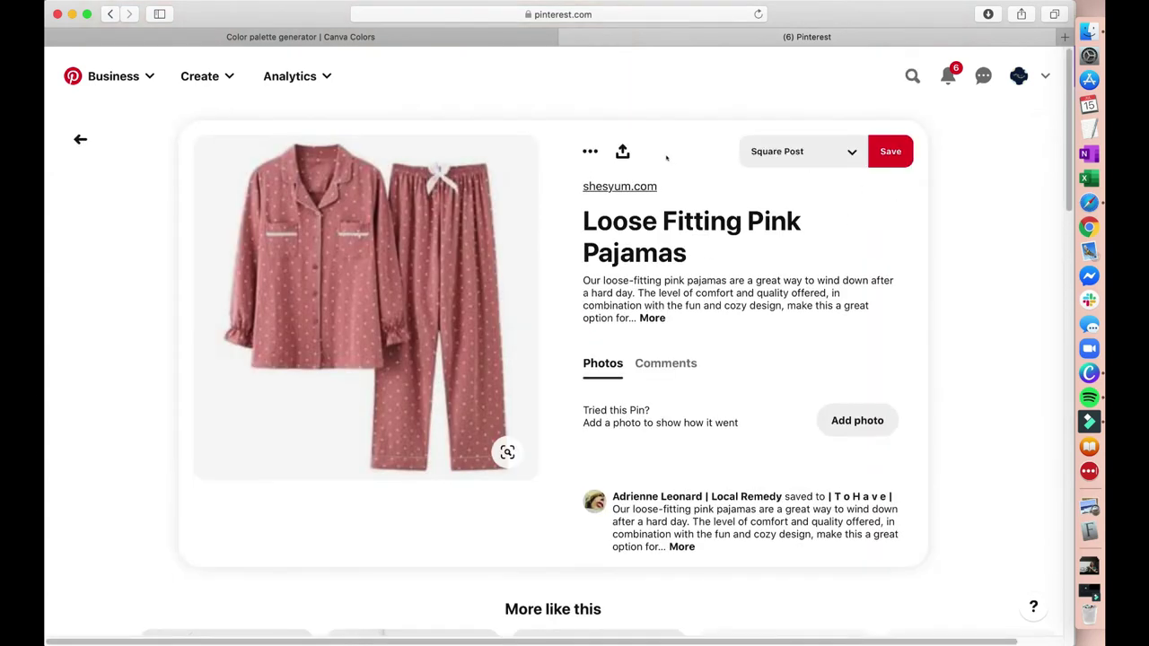
pyautogui.click(622, 151)
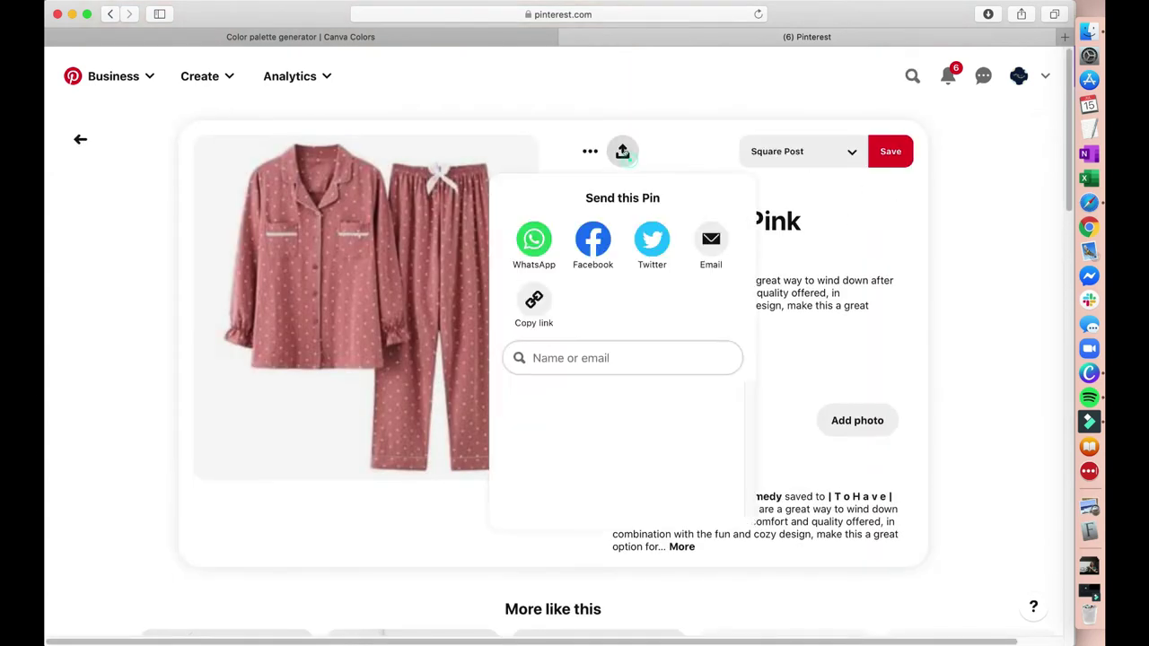
pyautogui.click(679, 153)
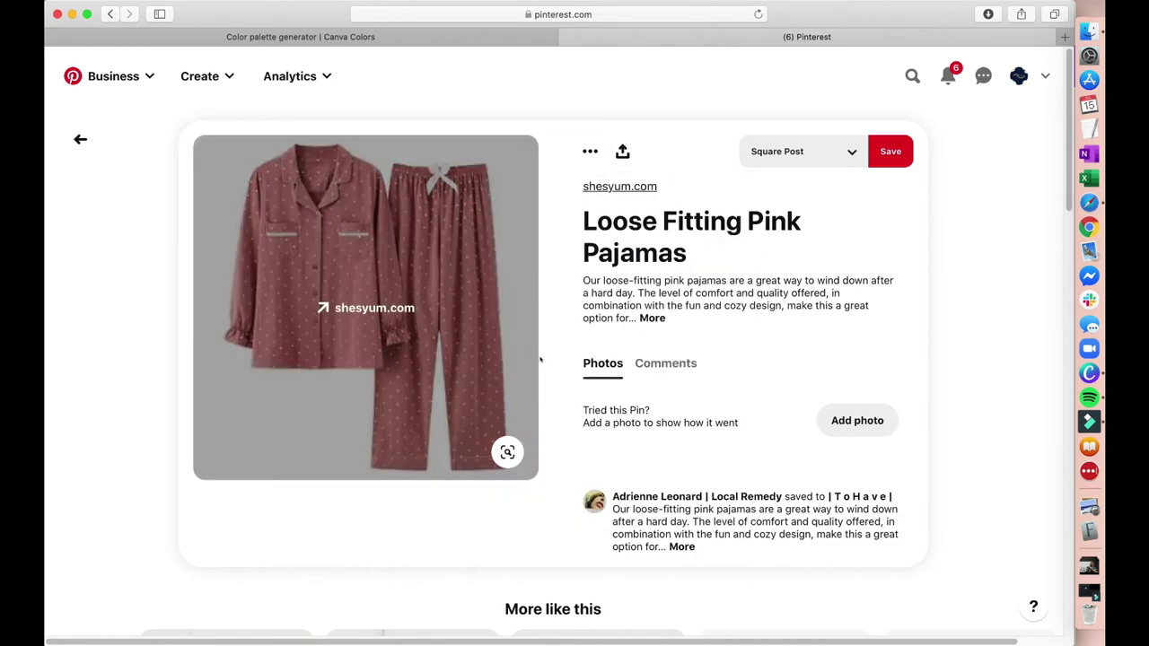
pyautogui.hscroll(-3, 541, 359)
pyautogui.scroll(-3, 631, 336)
pyautogui.scroll(5, 690, 334)
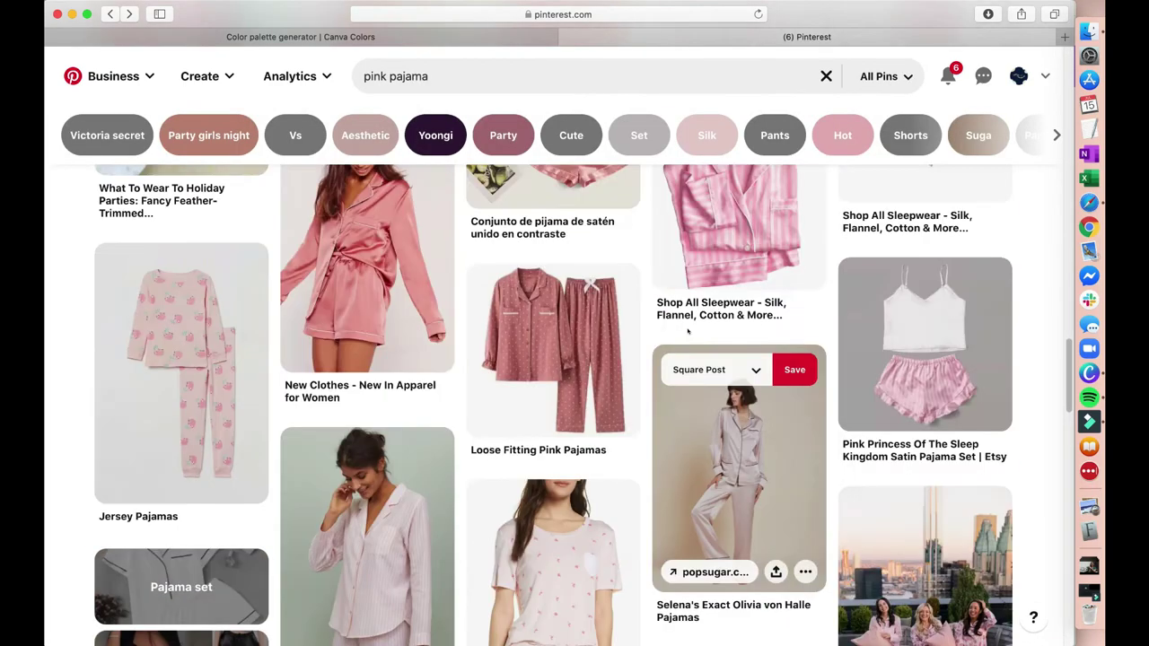
# Change the Pinterest search to "pink polka dots"
pyautogui.click(391, 76)
pyautogui.write('polo dots')
pyautogui.press('Return')
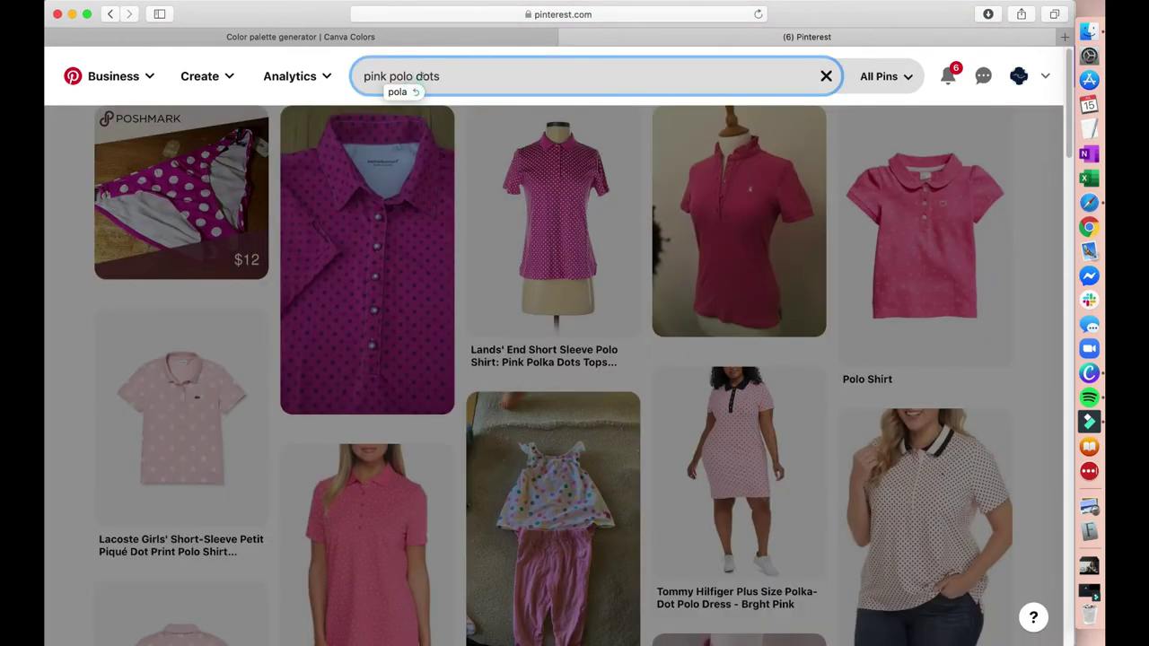
pyautogui.click(413, 76)
pyautogui.press('BackSpace')
pyautogui.write('ka')
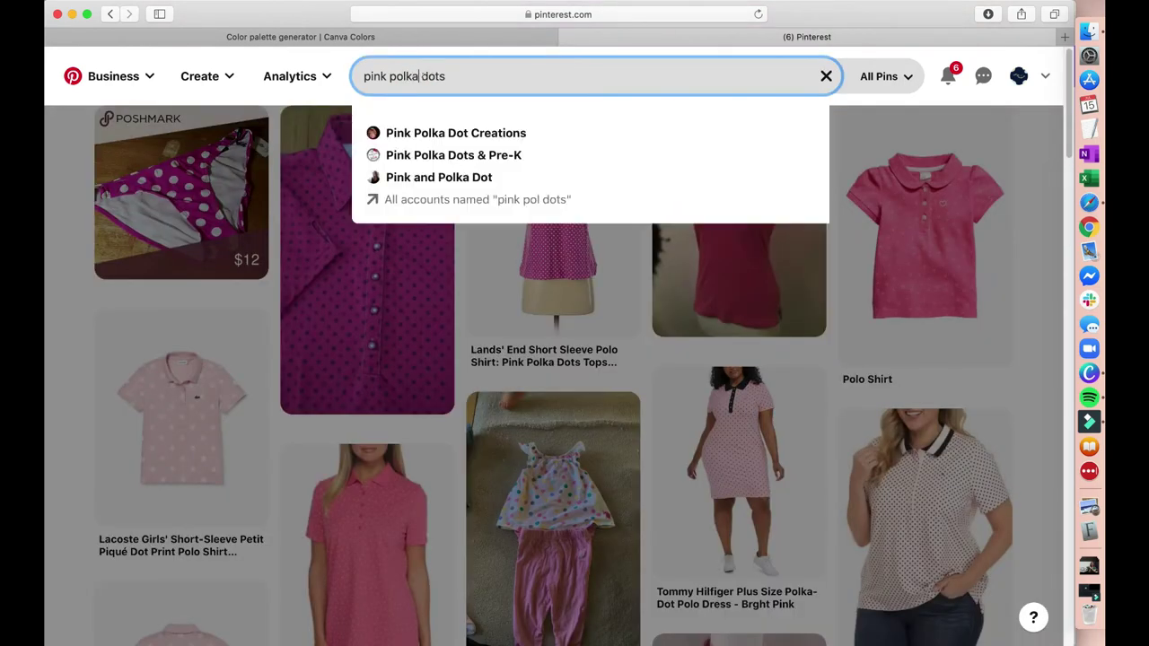
pyautogui.press('Return')
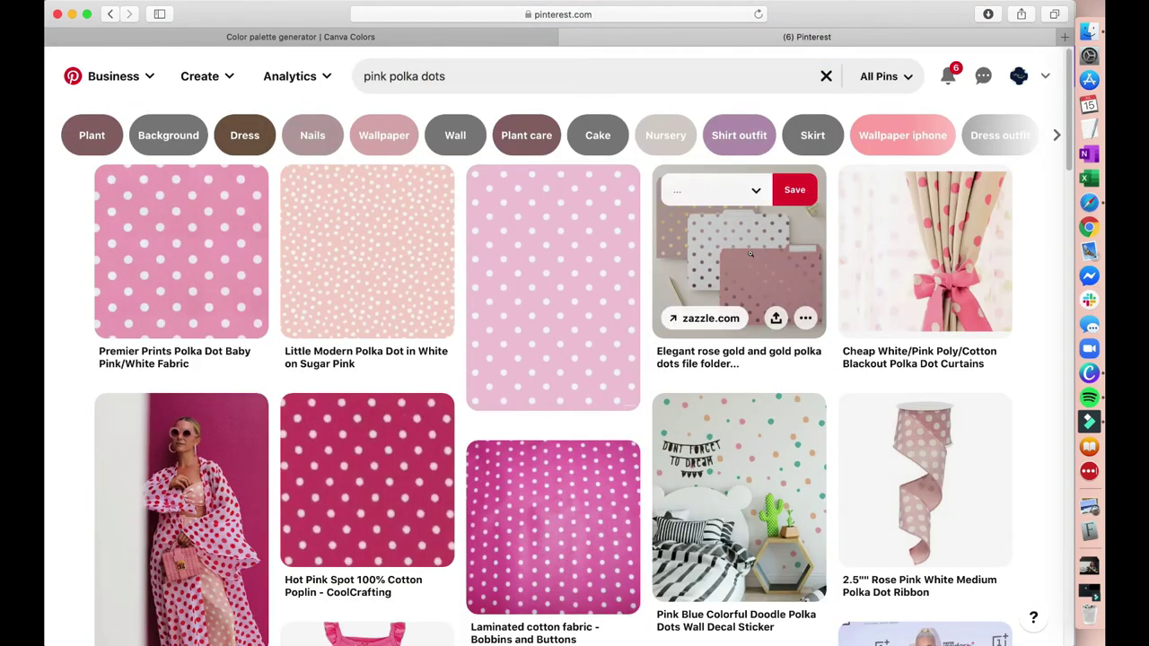
# Open the elegant rose gold and gold polka dots file folder pin and browse its related pins
pyautogui.scroll(-6, 750, 255)
pyautogui.scroll(-7, 750, 254)
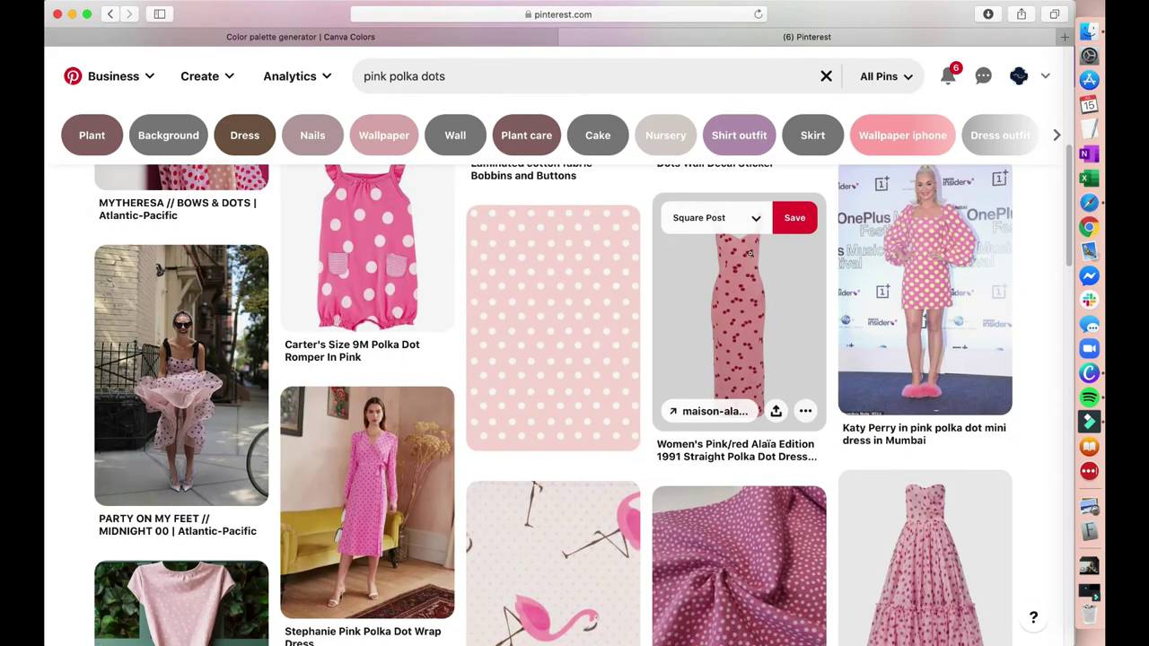
pyautogui.scroll(6, 752, 255)
pyautogui.scroll(-5, 753, 254)
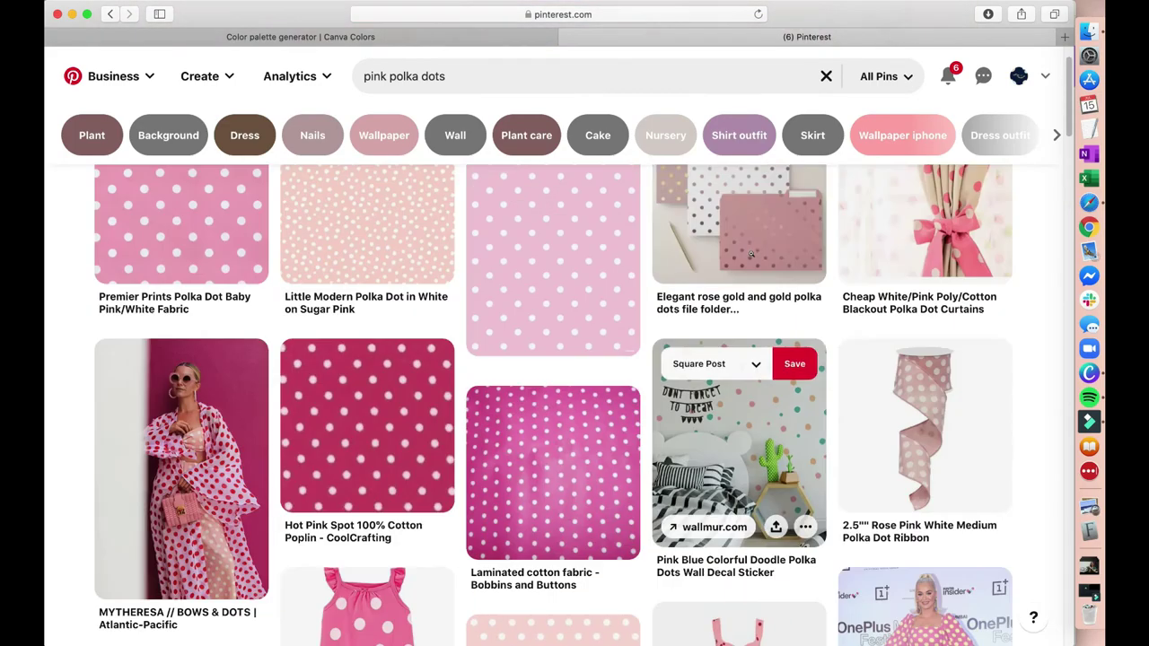
pyautogui.scroll(1, 752, 254)
pyautogui.click(752, 255)
pyautogui.scroll(-7, 681, 254)
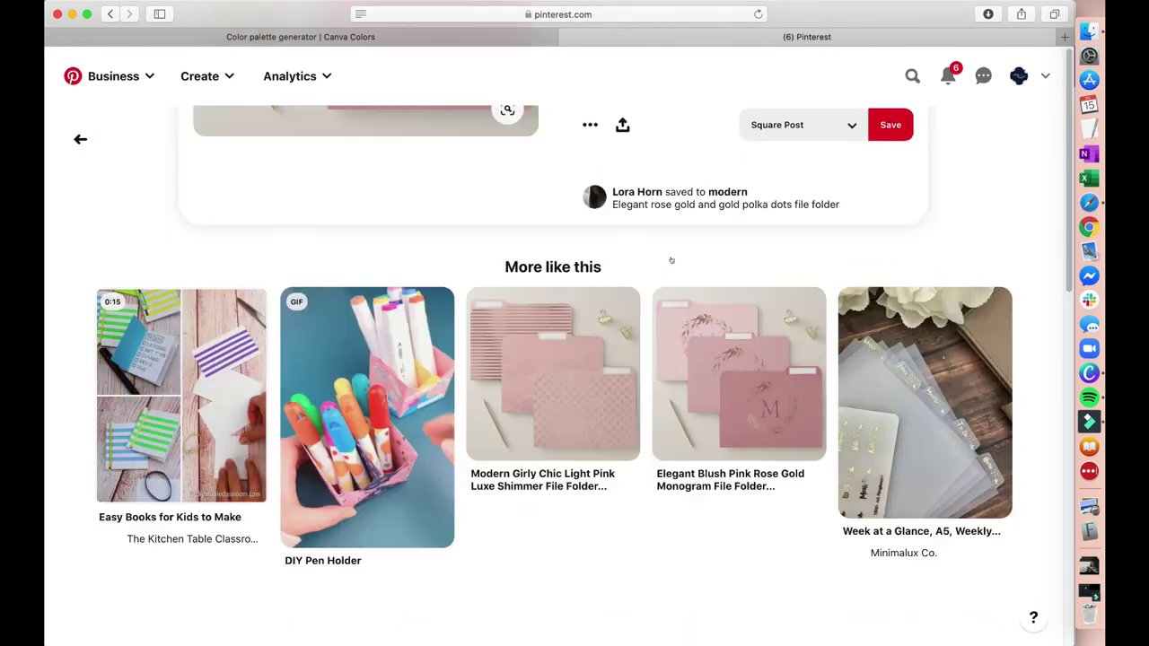
pyautogui.scroll(1, 675, 262)
pyautogui.scroll(-4, 674, 263)
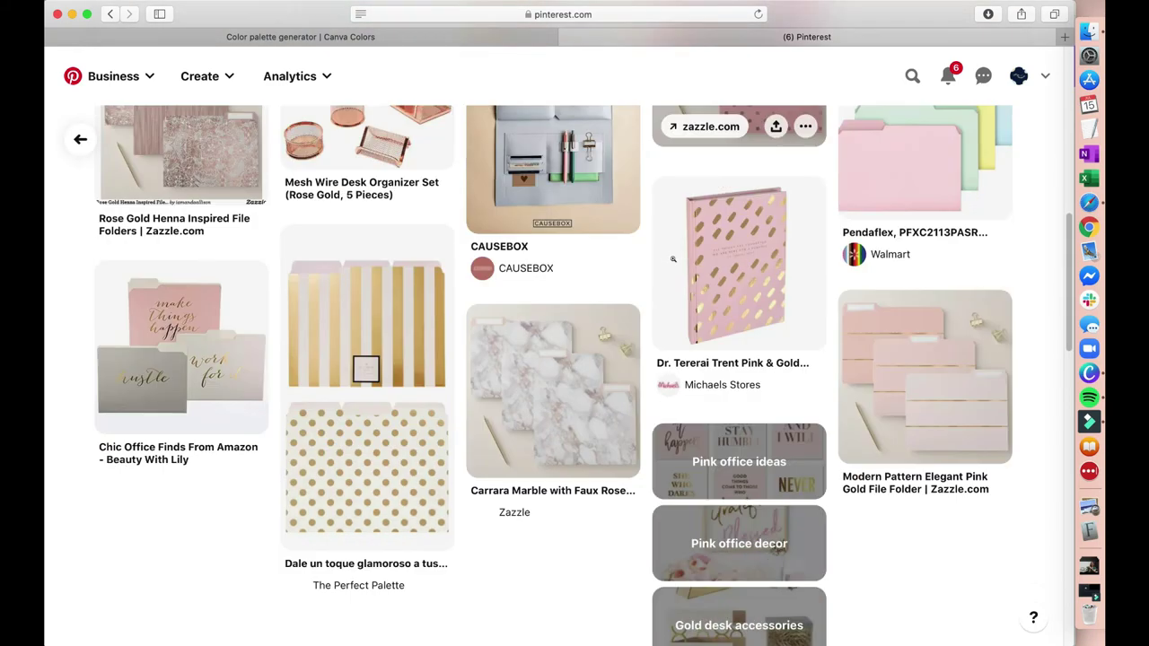
pyautogui.scroll(1, 672, 260)
pyautogui.scroll(-2, 674, 259)
# Open the "Pink and gold story and post stickers" pin and download its image, allowing downloads from Pinterest
pyautogui.click(183, 391)
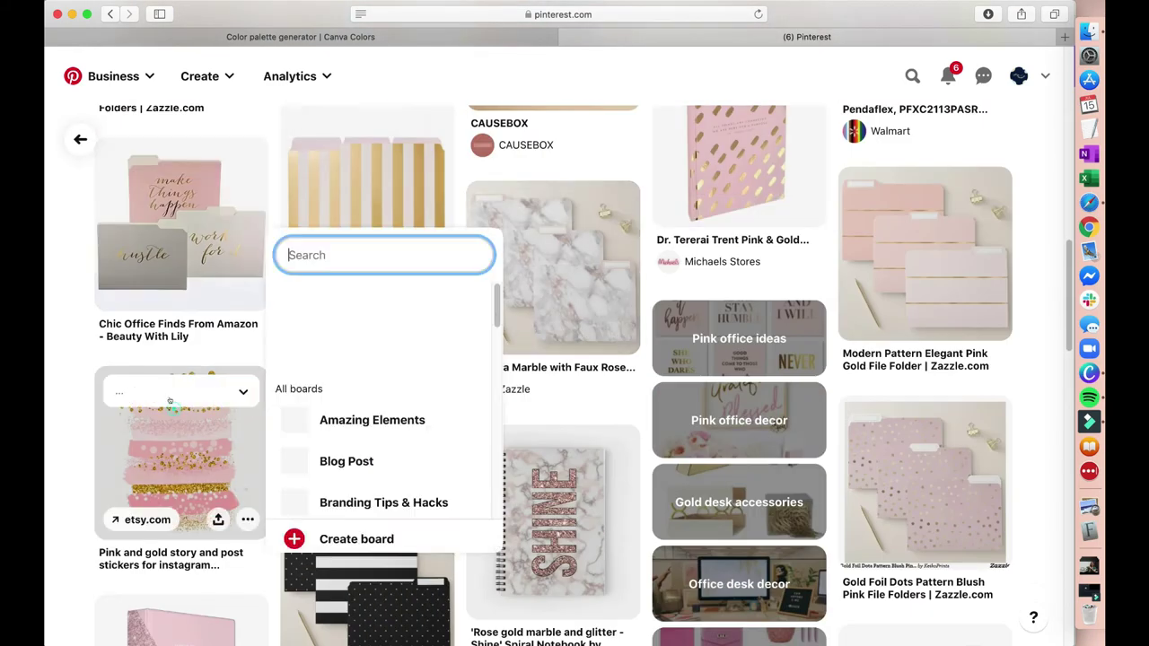
pyautogui.click(198, 449)
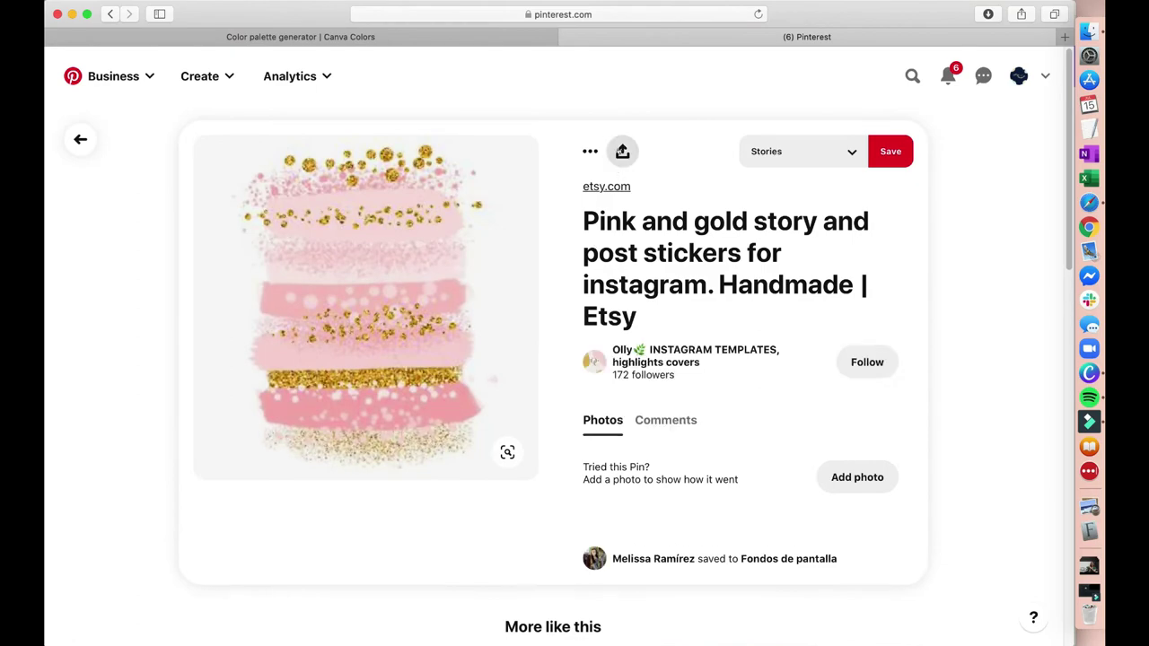
pyautogui.click(590, 151)
pyautogui.click(584, 190)
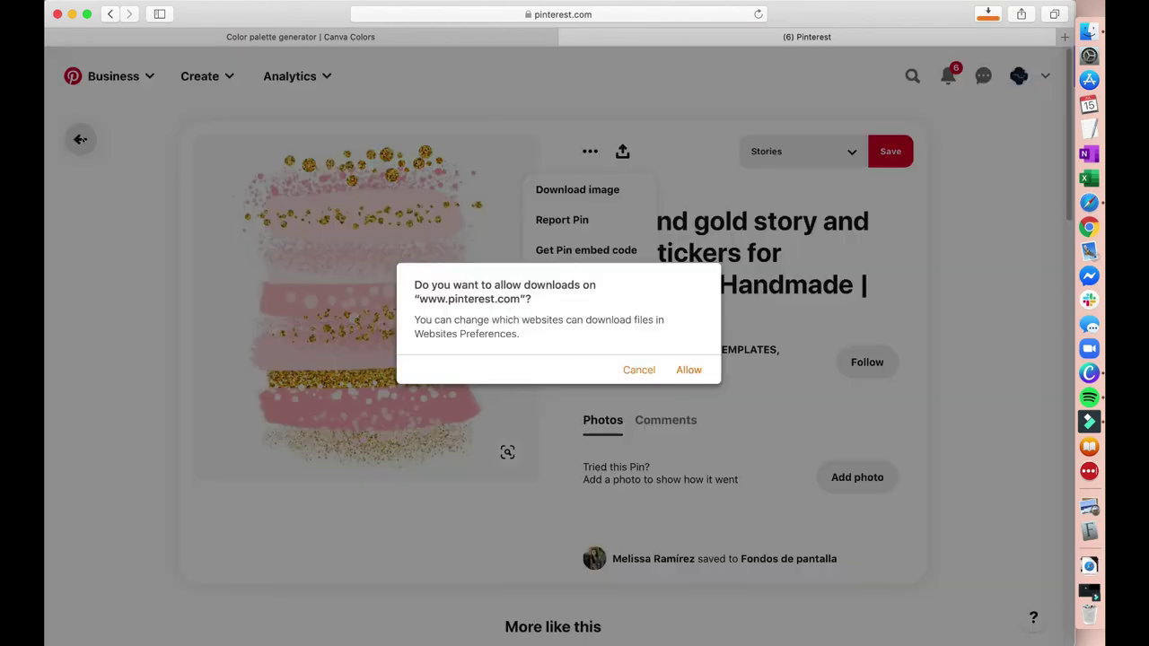
pyautogui.click(689, 369)
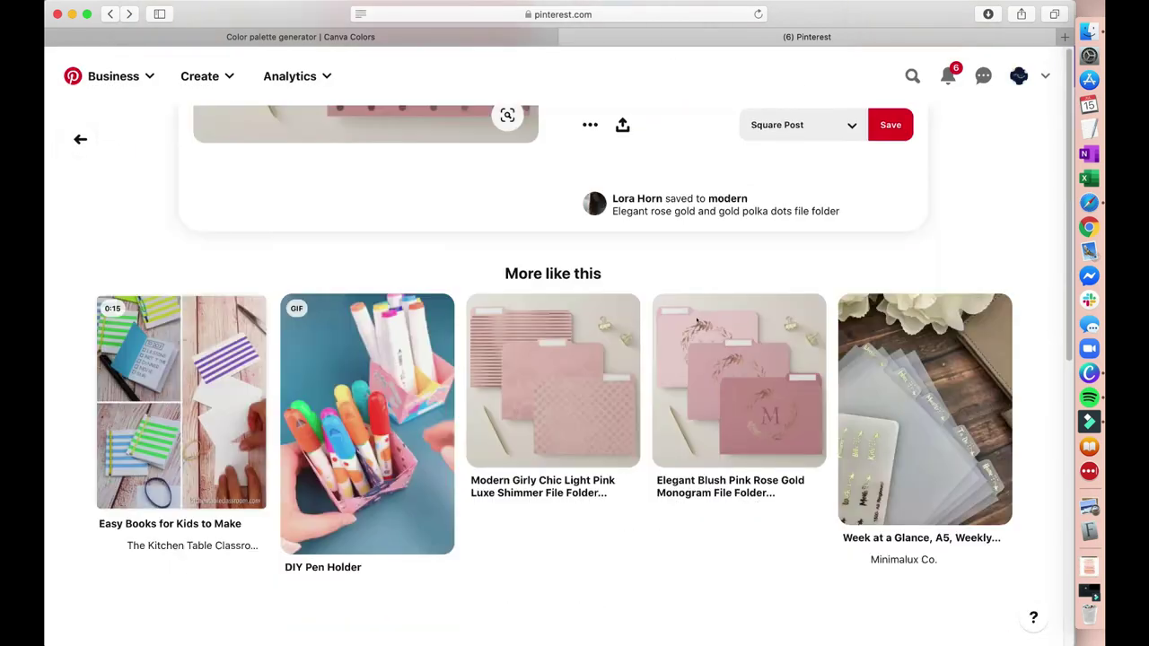
# Search Pinterest for "pink moon and night" and browse the results
pyautogui.scroll(4, 691, 316)
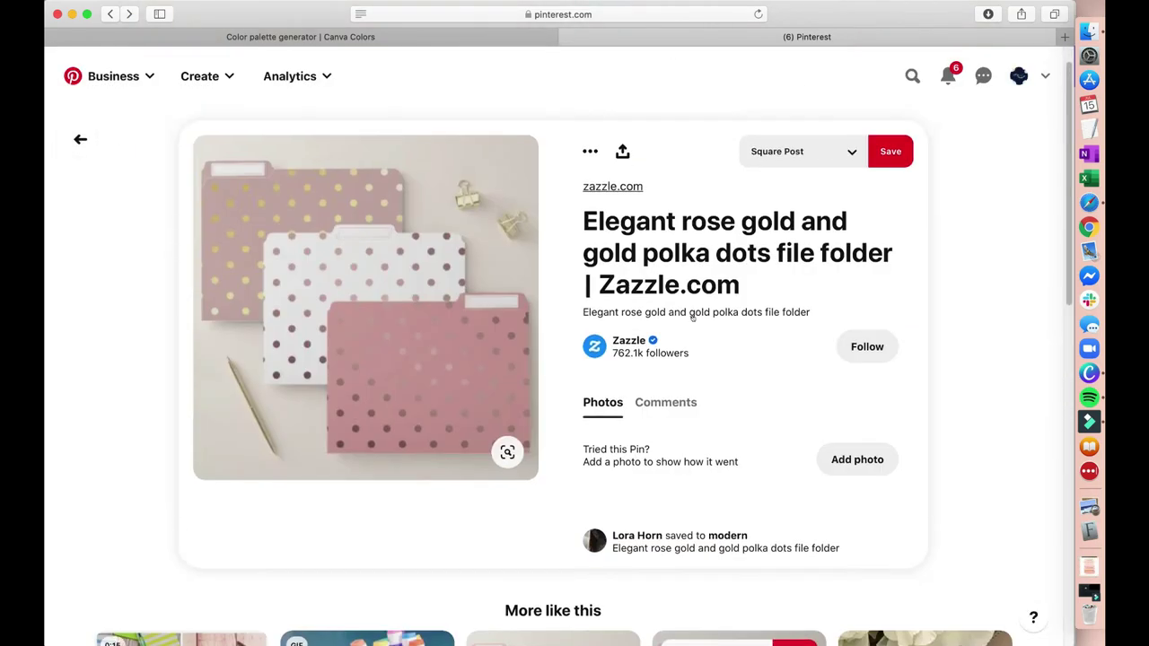
pyautogui.click(912, 75)
pyautogui.write('p')
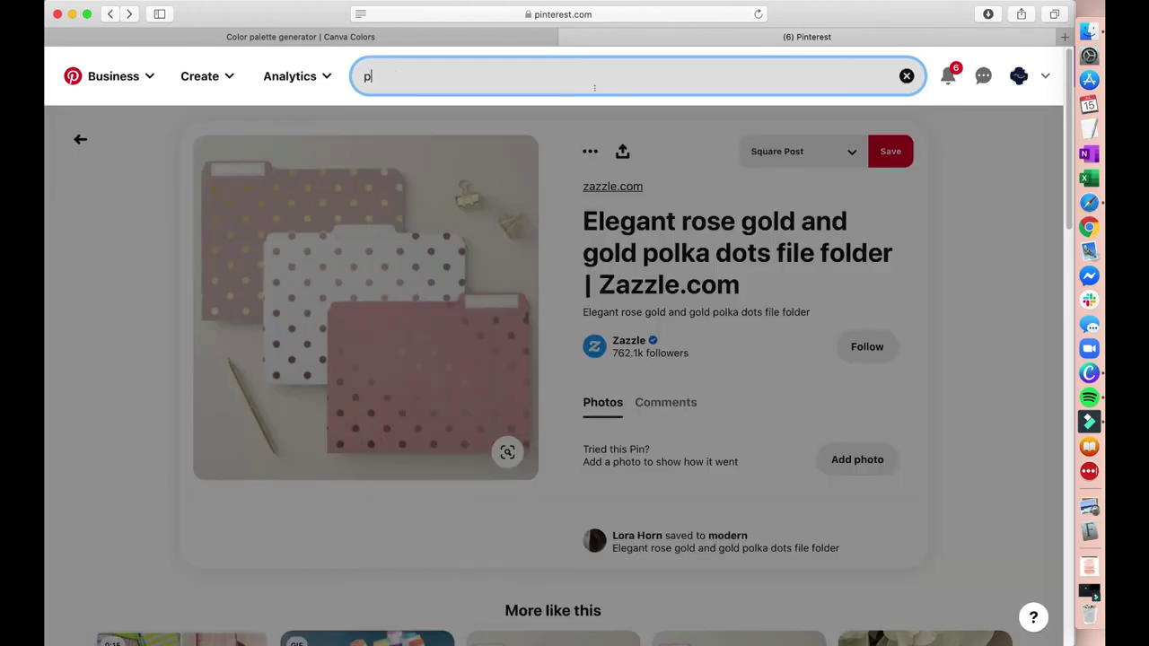
pyautogui.write('ink moon and night')
pyautogui.press('Return')
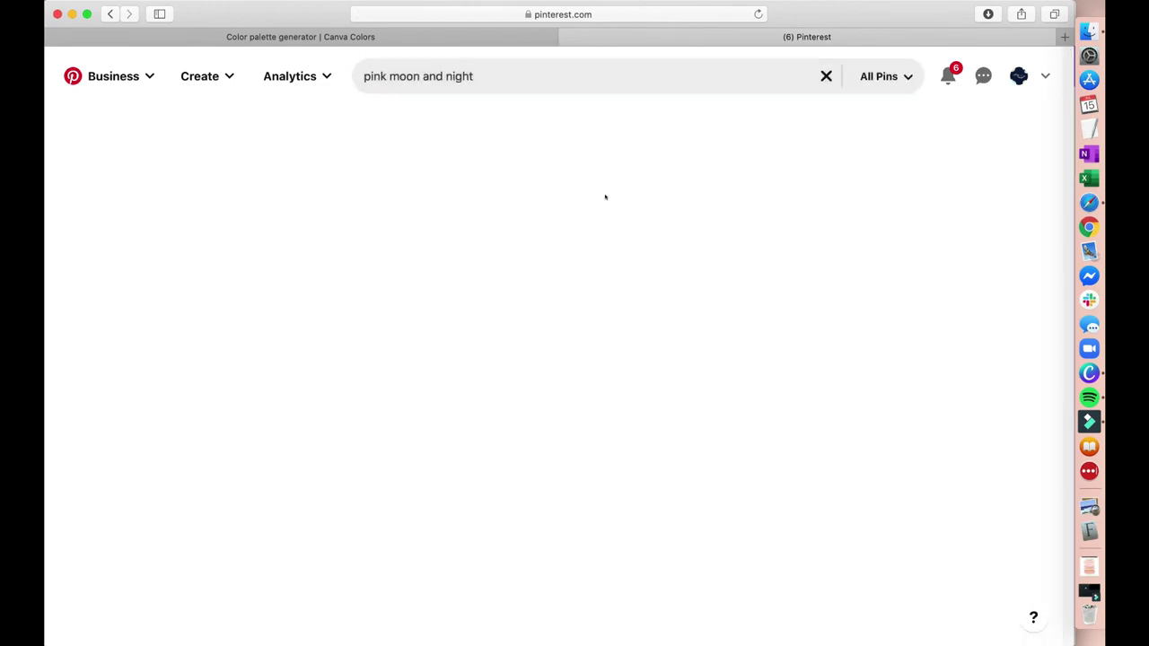
pyautogui.scroll(-3, 652, 225)
pyautogui.scroll(-15, 651, 225)
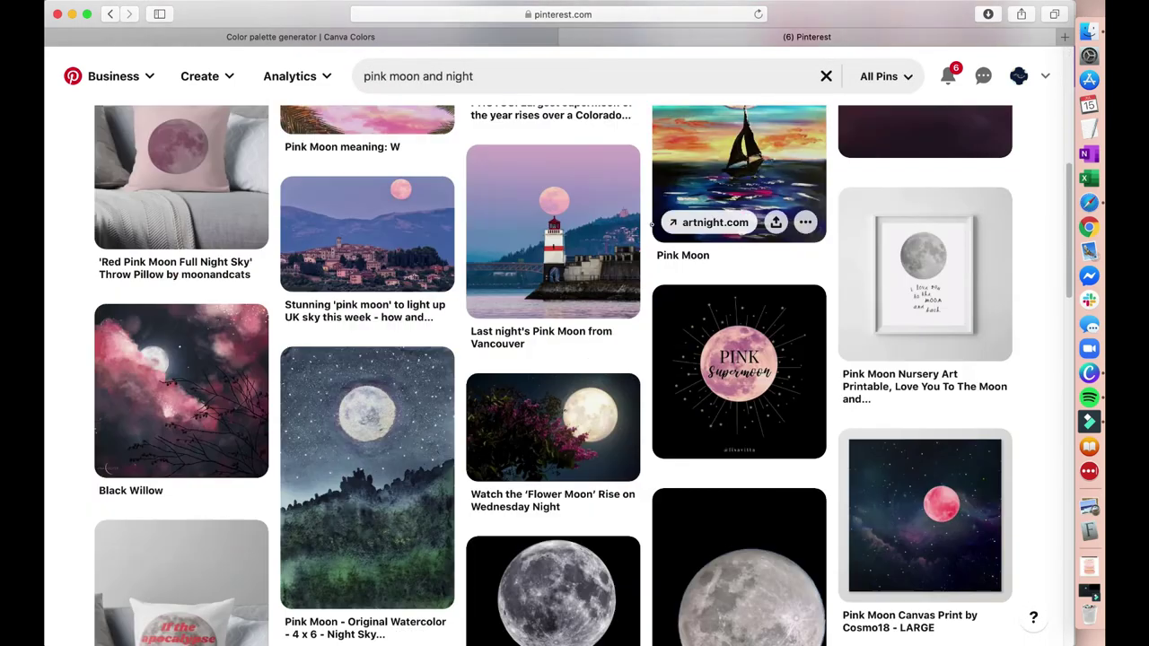
pyautogui.scroll(-5, 651, 225)
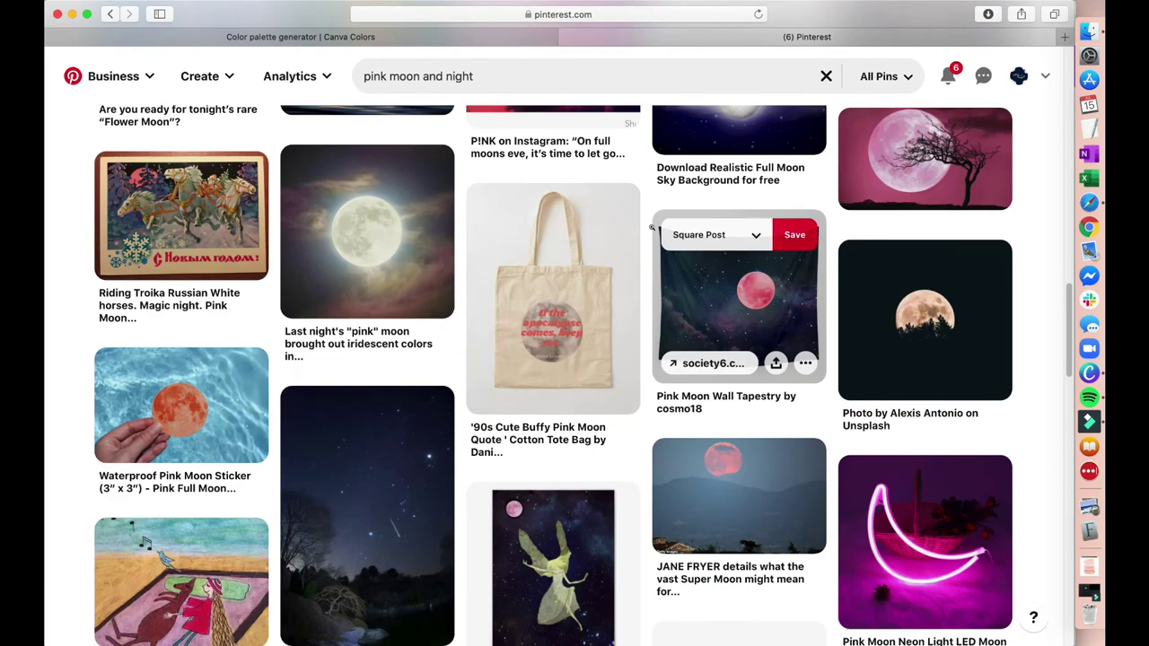
# Search for "sailor moon", open the "Sailor Moon Items" pin, and download its image
pyautogui.click(359, 76)
pyautogui.write('sailor moon')
pyautogui.press('Return')
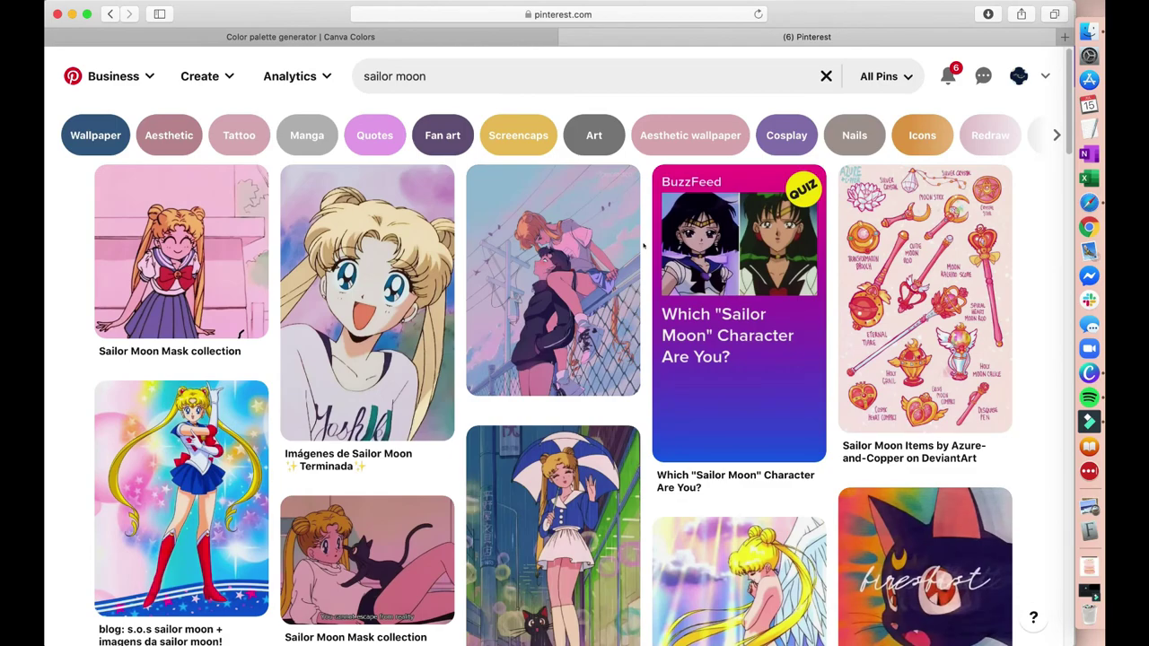
pyautogui.scroll(-5, 643, 245)
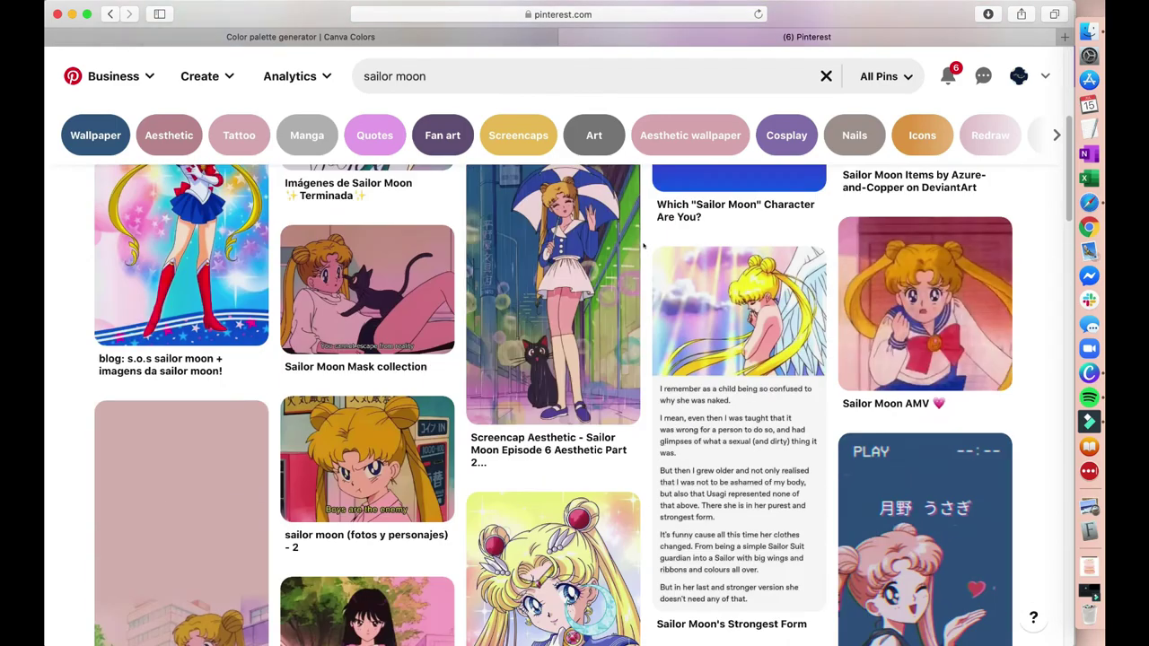
pyautogui.scroll(2, 643, 245)
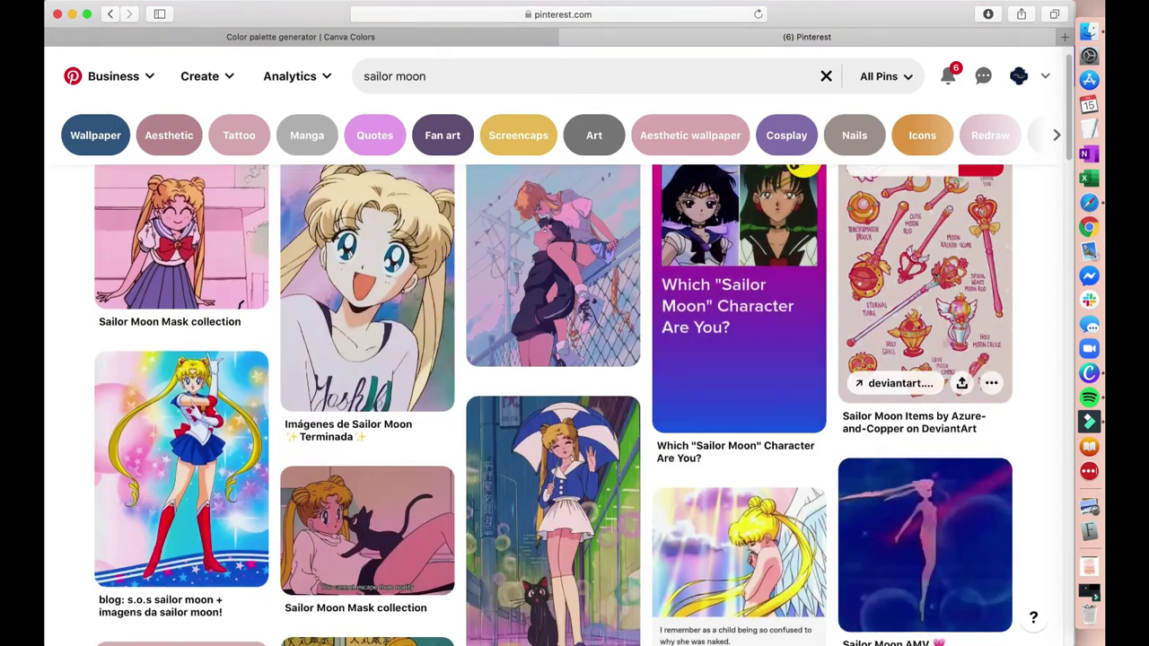
pyautogui.click(925, 270)
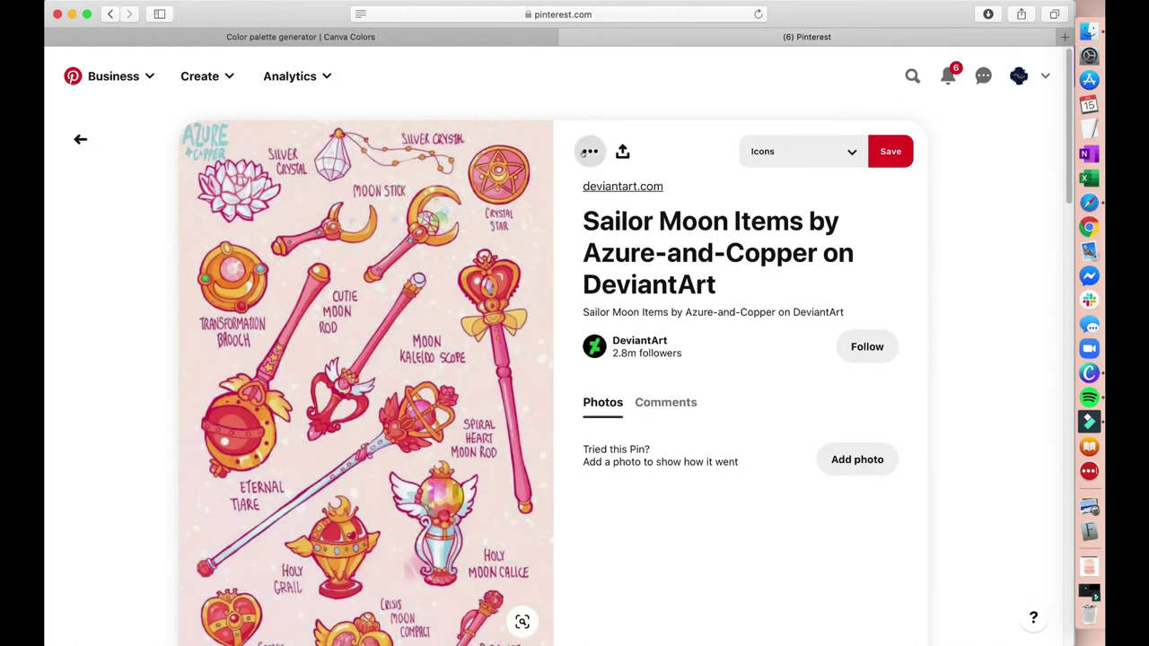
pyautogui.click(589, 151)
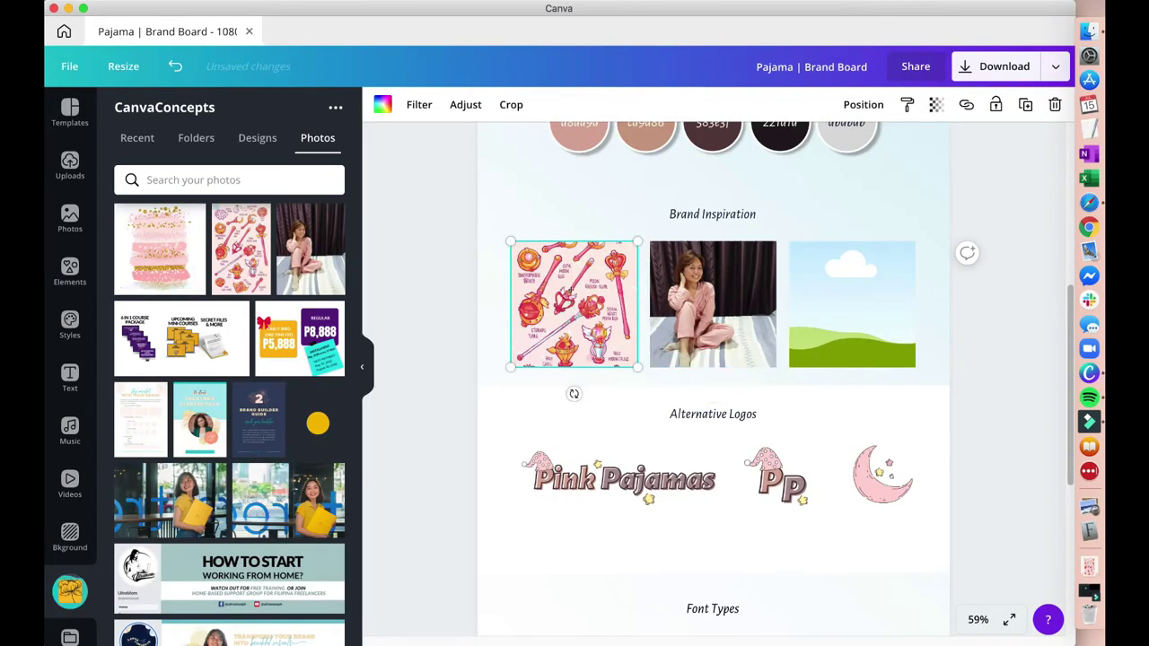
# In Canva, adjust the crop position of the Sailor Moon items image in the first Brand Inspiration frame
pyautogui.doubleClick(569, 293)
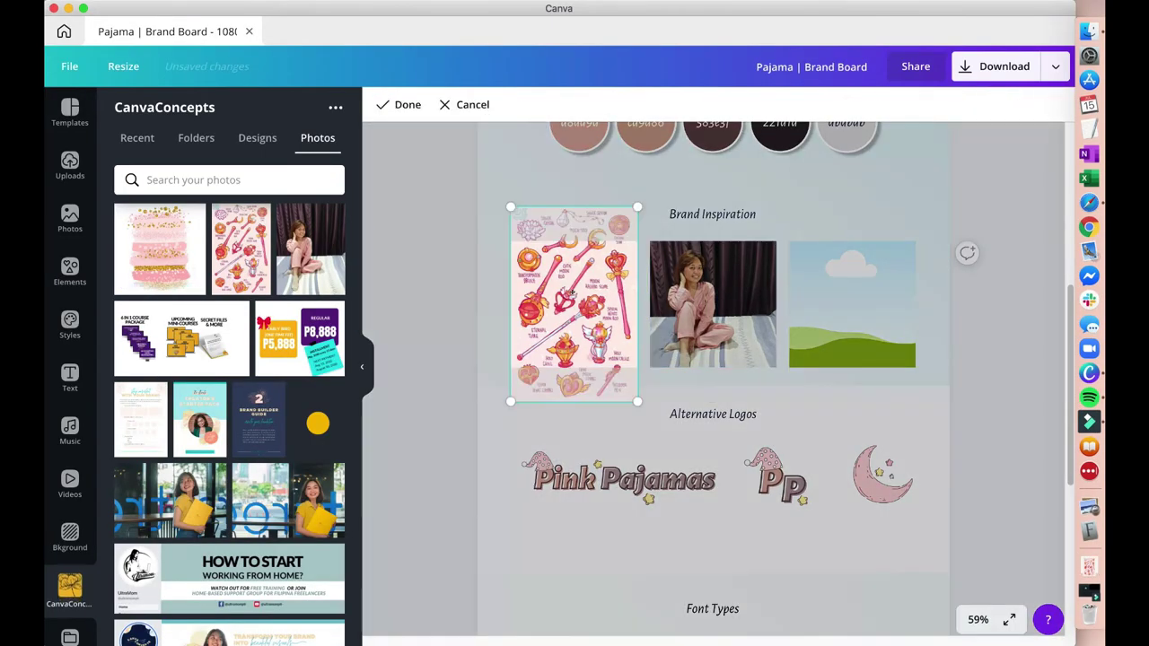
pyautogui.moveTo(569, 293)
pyautogui.mouseDown()
pyautogui.moveTo(569, 325)
pyautogui.moveTo(566, 290)
pyautogui.mouseUp()
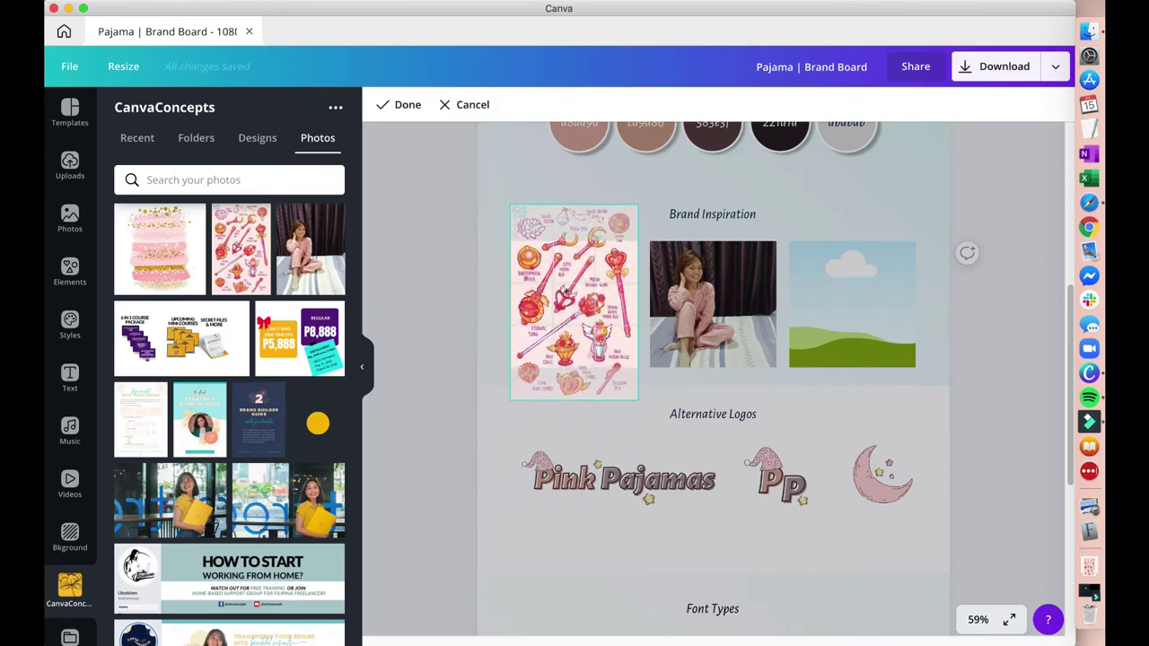
pyautogui.click(399, 104)
# Place the pink and gold brushstroke image in the empty Brand Inspiration frame, enlarging and centering it within the crop
pyautogui.moveTo(159, 249); pyautogui.dragTo(836, 294)
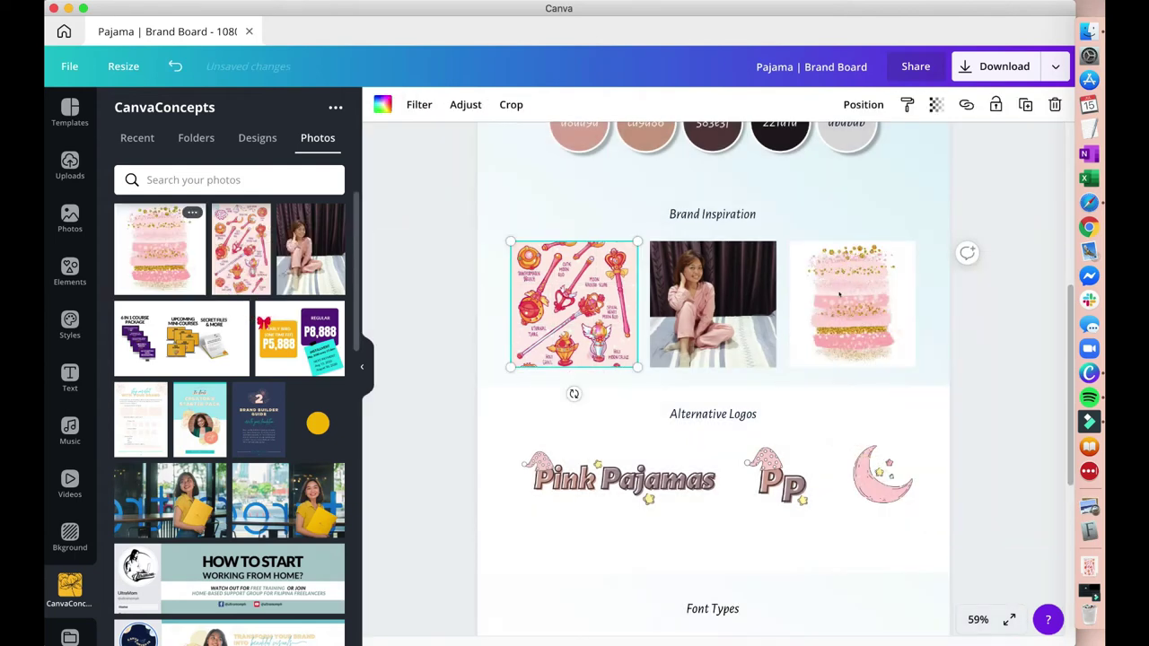
pyautogui.doubleClick(820, 297)
pyautogui.moveTo(790, 367); pyautogui.dragTo(735, 415)
pyautogui.moveTo(845, 318); pyautogui.dragTo(852, 292)
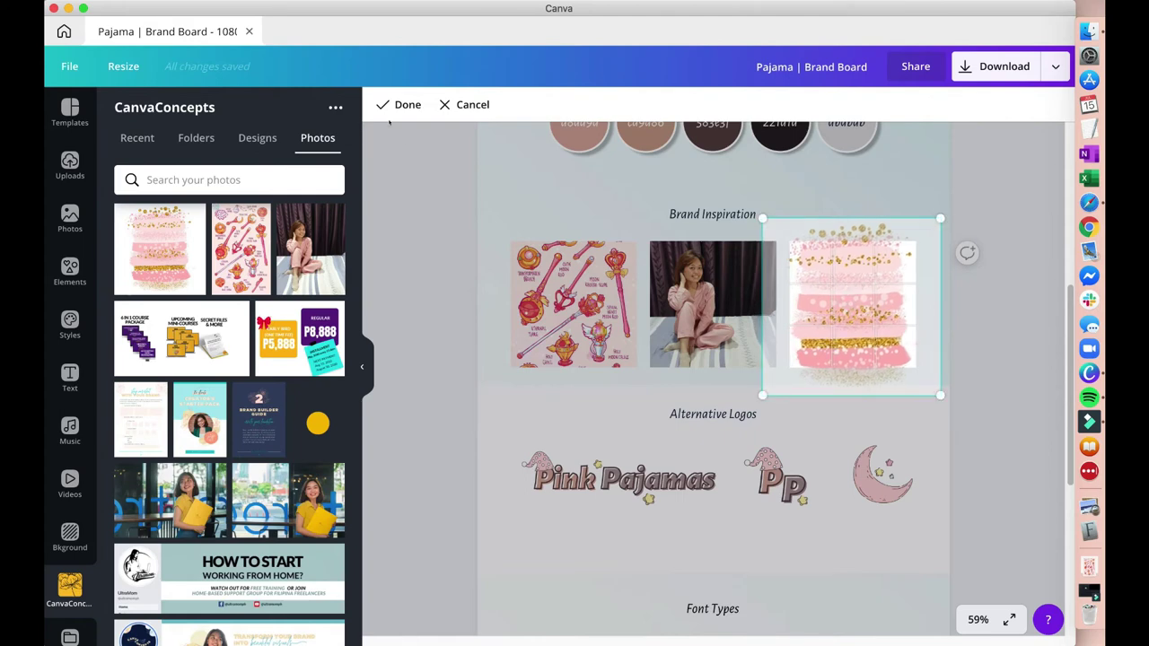
pyautogui.press('Return')
# Apply Alegreya Sans Black Italic to the "Aileron Regular" heading and its alphabet under Font Types
pyautogui.scroll(5, 751, 338)
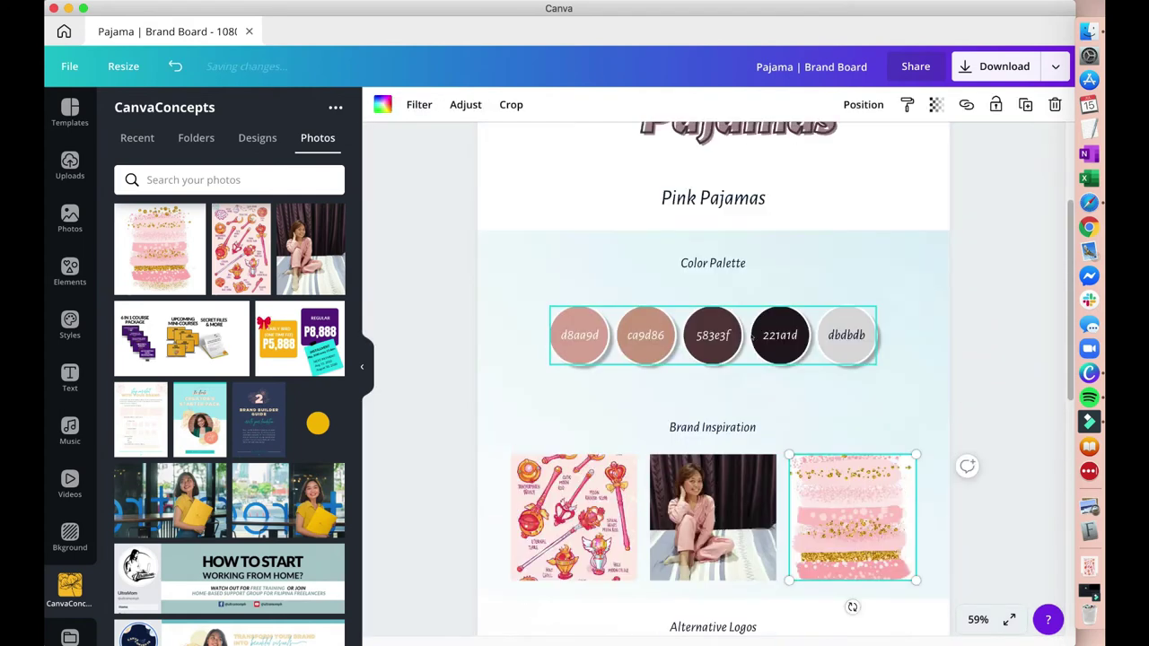
pyautogui.scroll(-5, 751, 338)
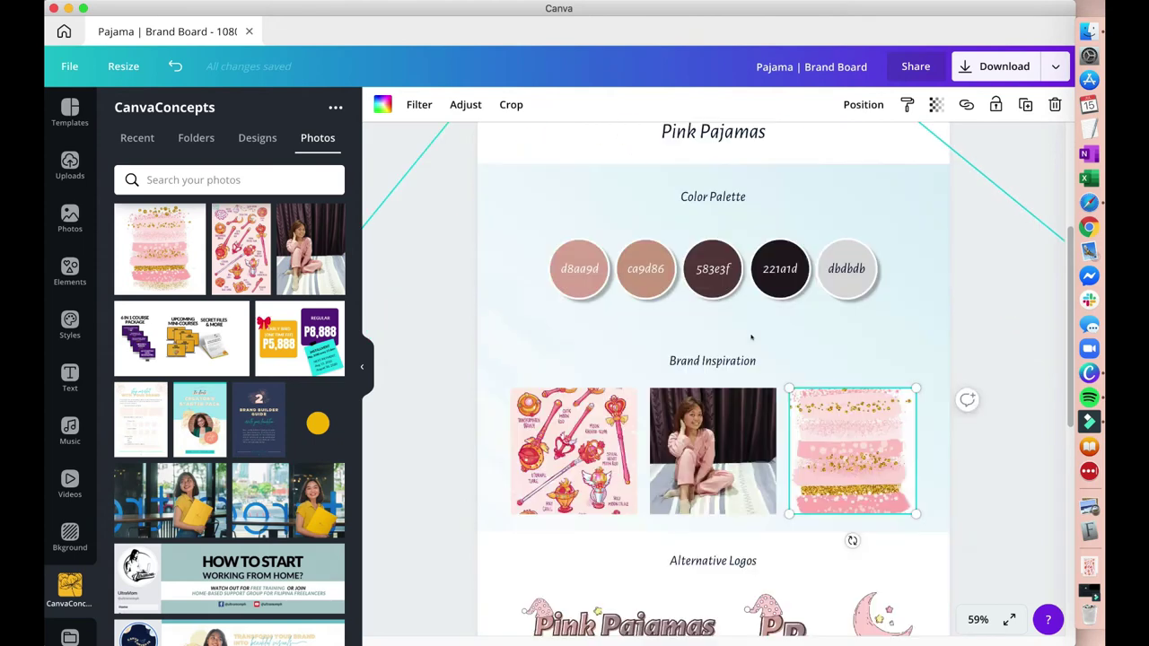
pyautogui.scroll(-4, 752, 337)
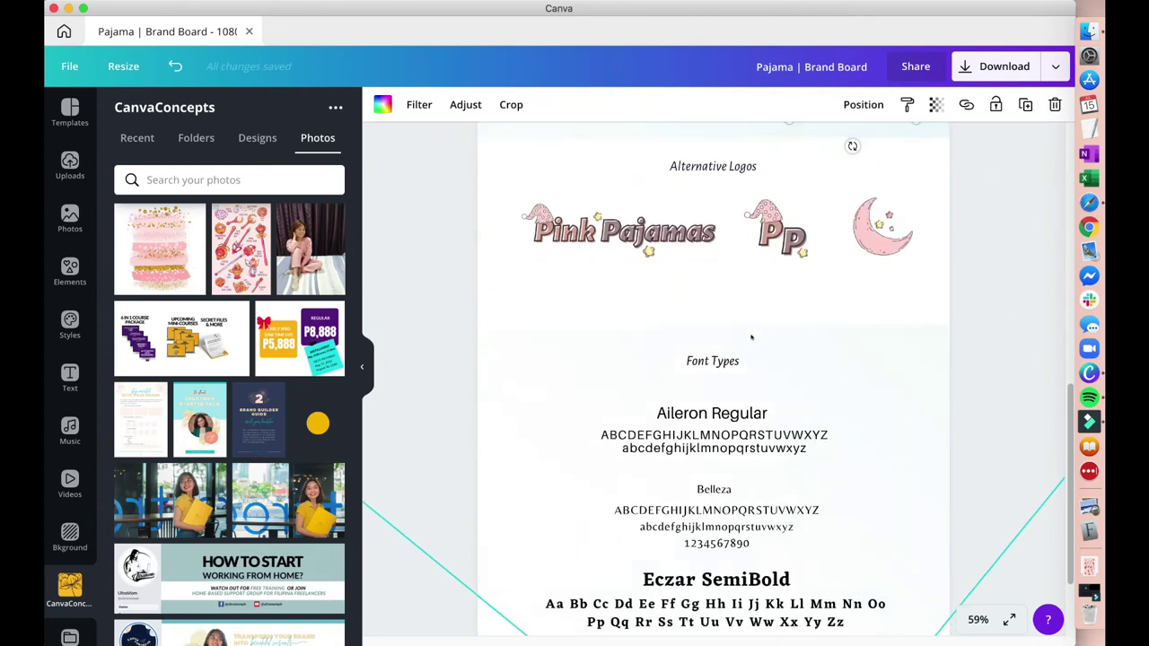
pyautogui.scroll(-2, 751, 338)
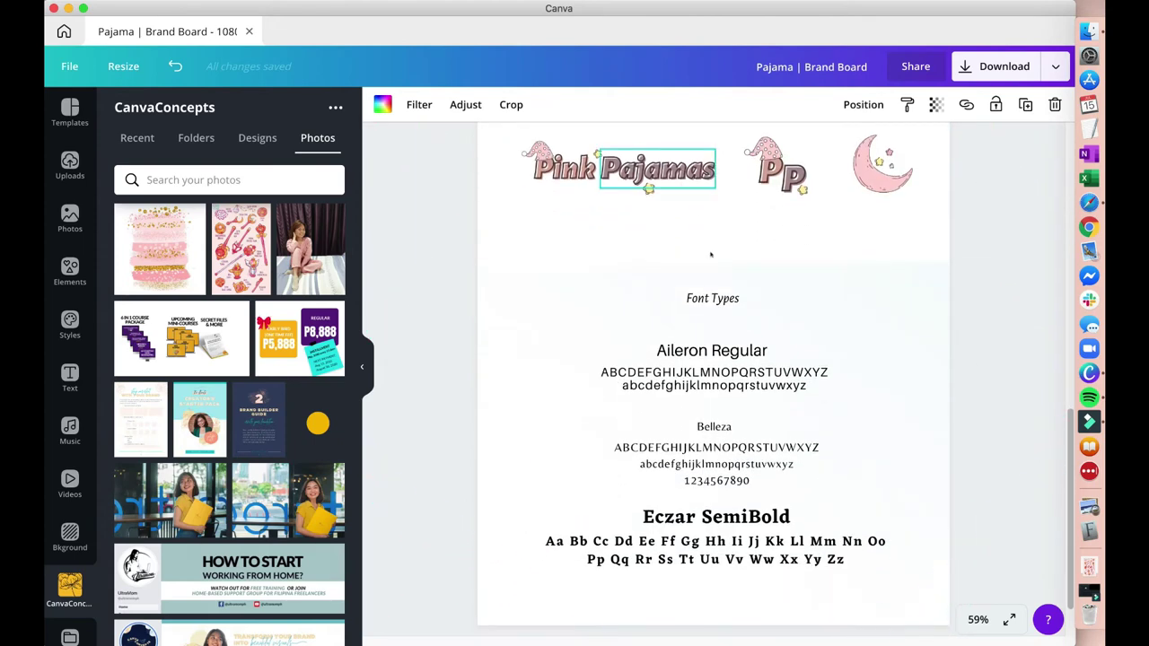
pyautogui.click(714, 352)
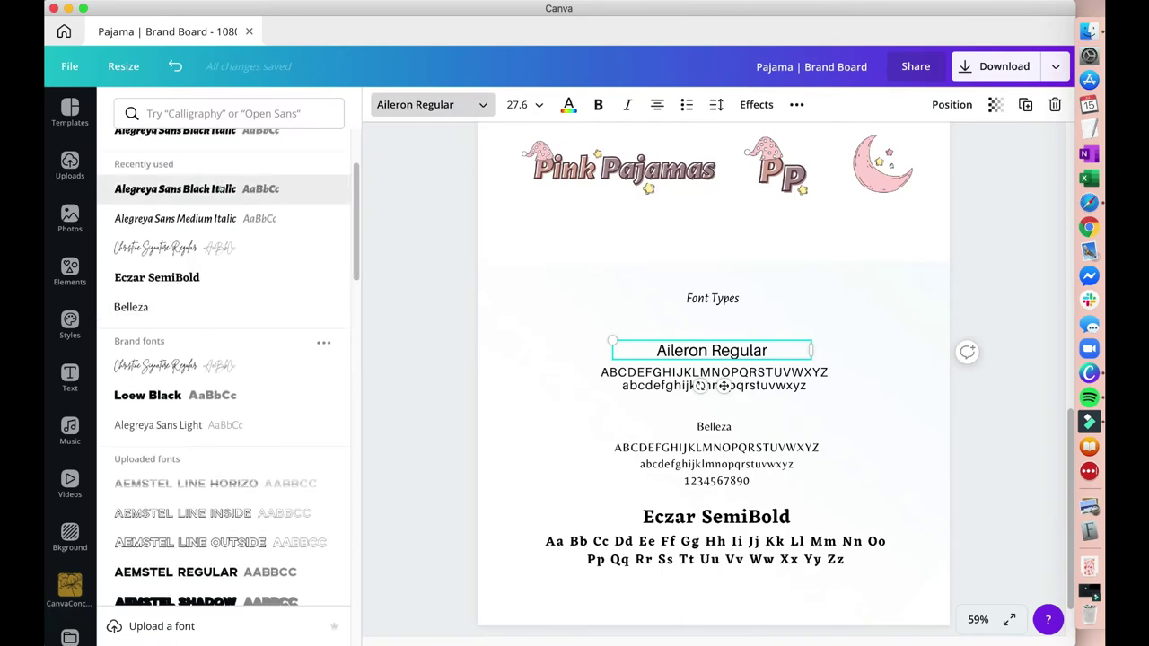
pyautogui.click(175, 188)
# Set the Belleza heading and alphabet to Alegreya Sans Regular and retitle the heading "Alegreya Sans"
pyautogui.click(765, 427)
pyautogui.scroll(-10, 261, 377)
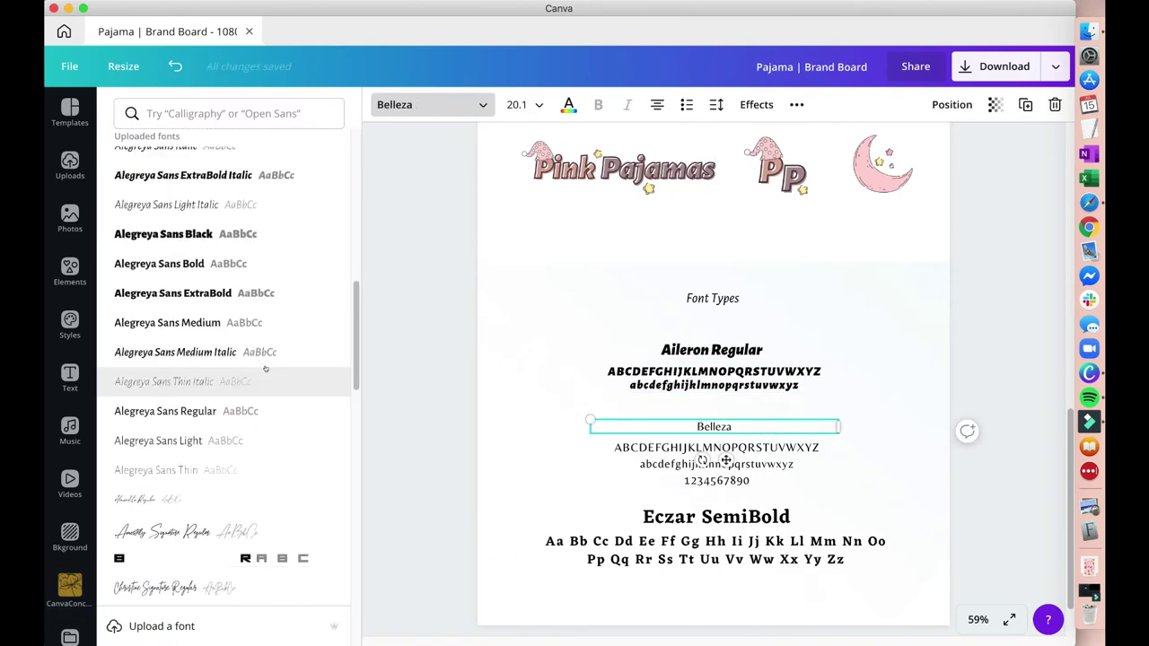
pyautogui.click(721, 455)
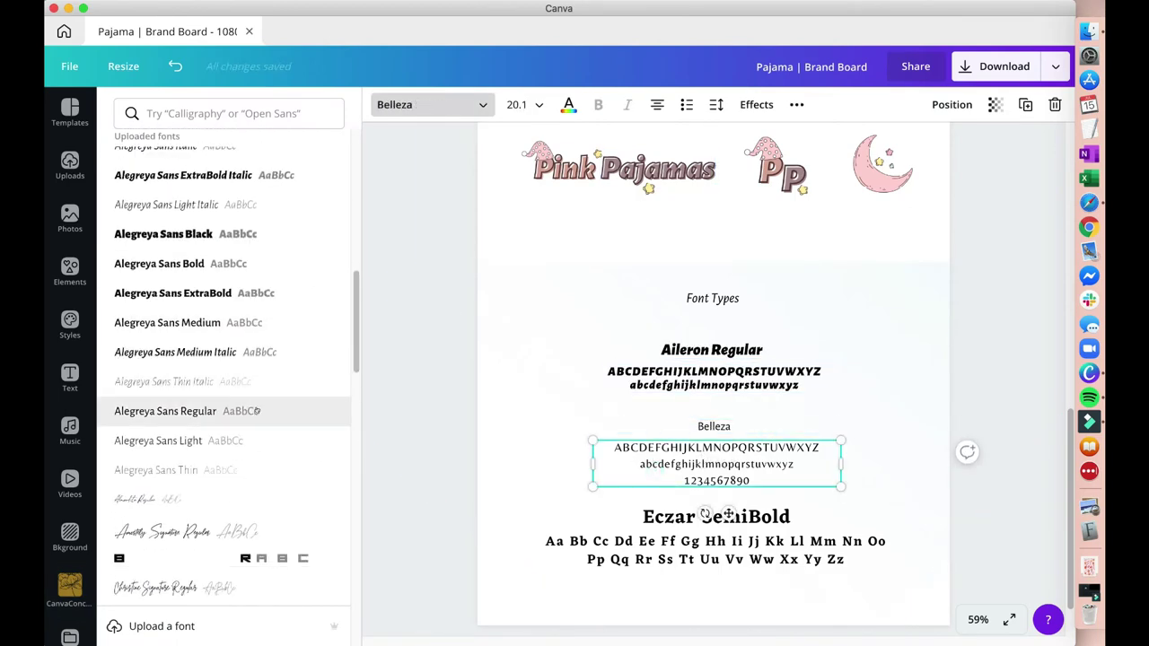
pyautogui.click(258, 413)
pyautogui.click(730, 426)
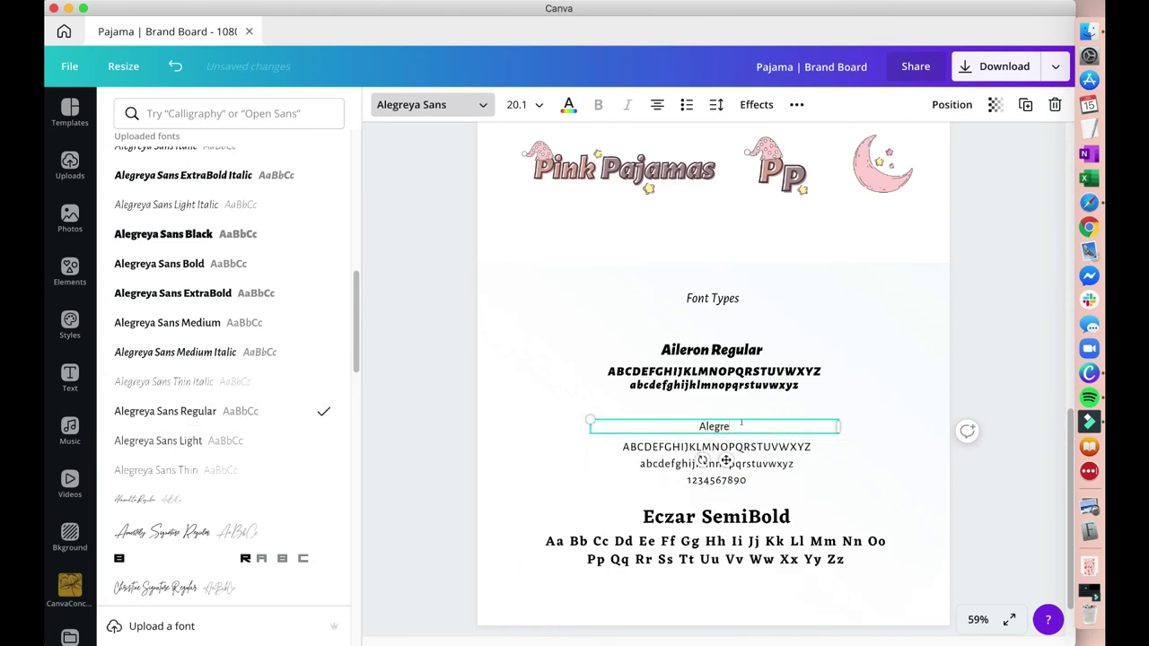
# Retitle the "Aileron Regular" heading under Font Types as "Alegreya Sans Black Italic"
pyautogui.doubleClick(651, 343)
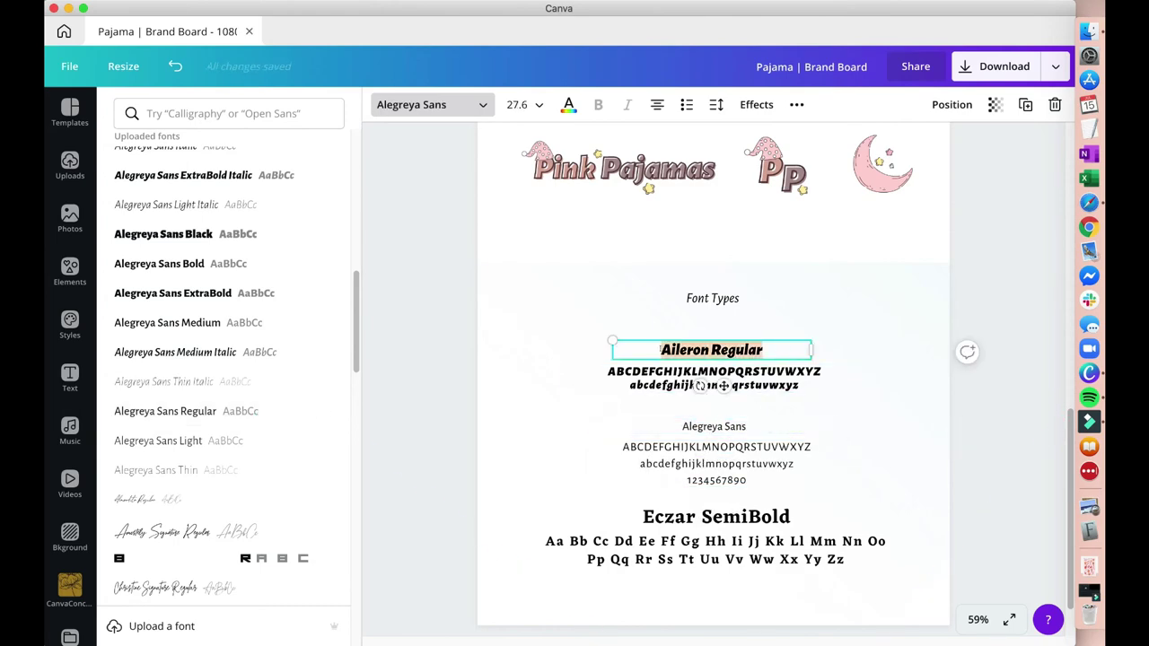
pyautogui.click(719, 377)
pyautogui.click(736, 349)
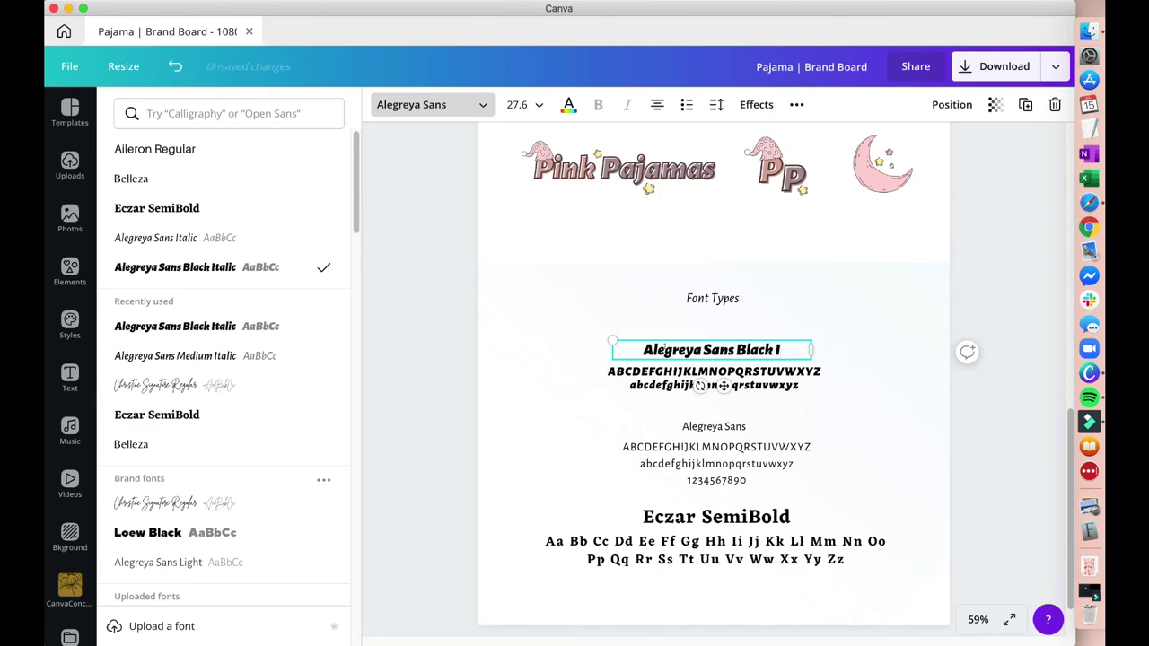
# Set the "Eczar SemiBold" heading to the uploaded westborn Regular font and retitle it "Westborn Regular"
pyautogui.scroll(-1, 747, 410)
pyautogui.click(716, 480)
pyautogui.scroll(-10, 224, 364)
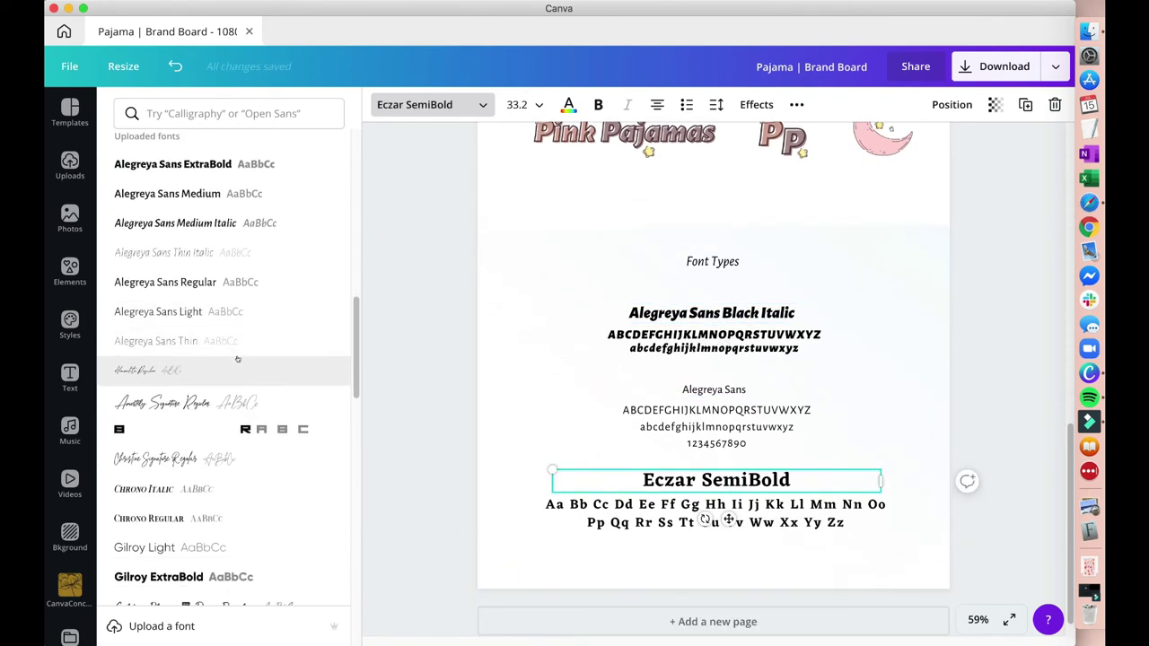
pyautogui.click(239, 332)
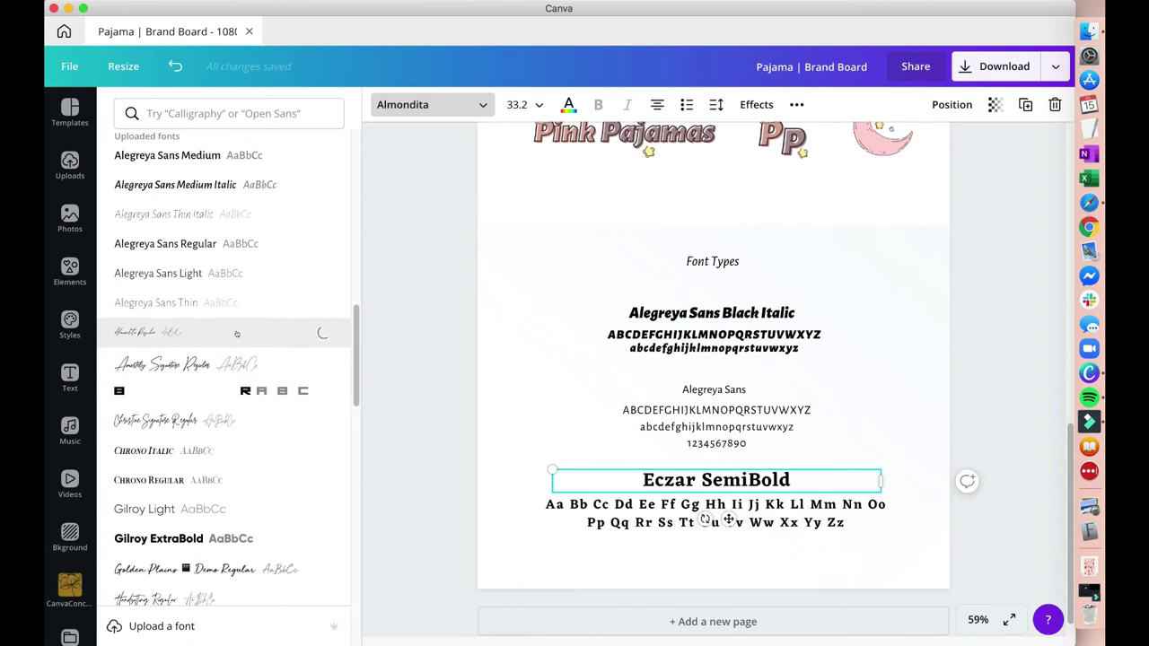
pyautogui.scroll(-5, 237, 334)
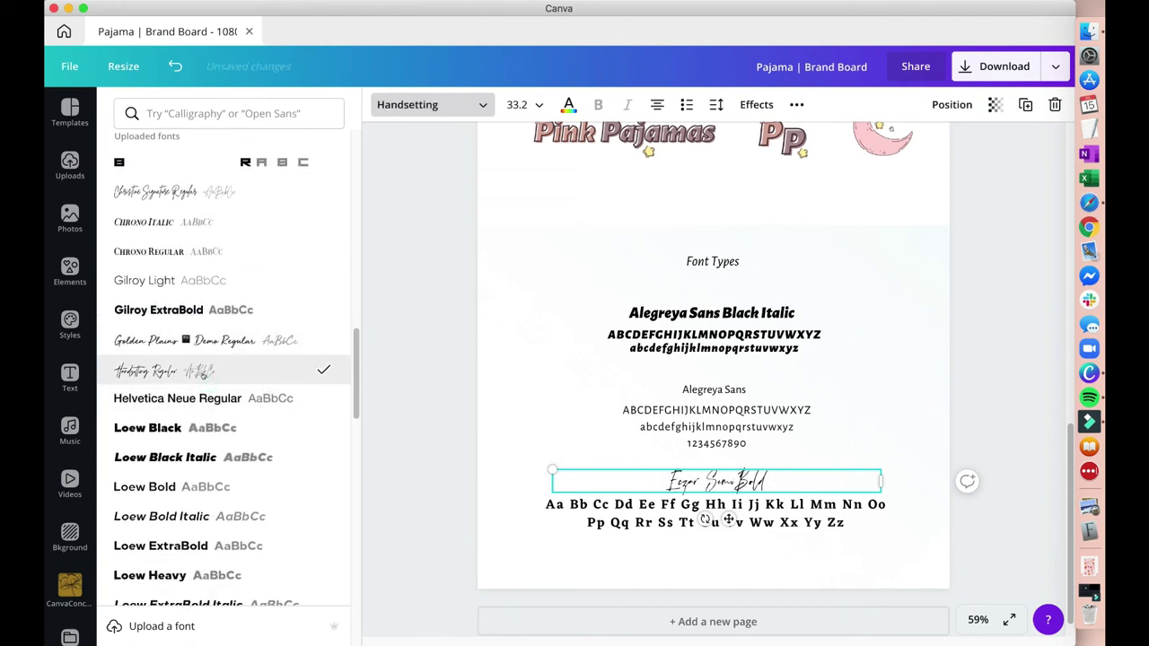
pyautogui.scroll(-15, 224, 377)
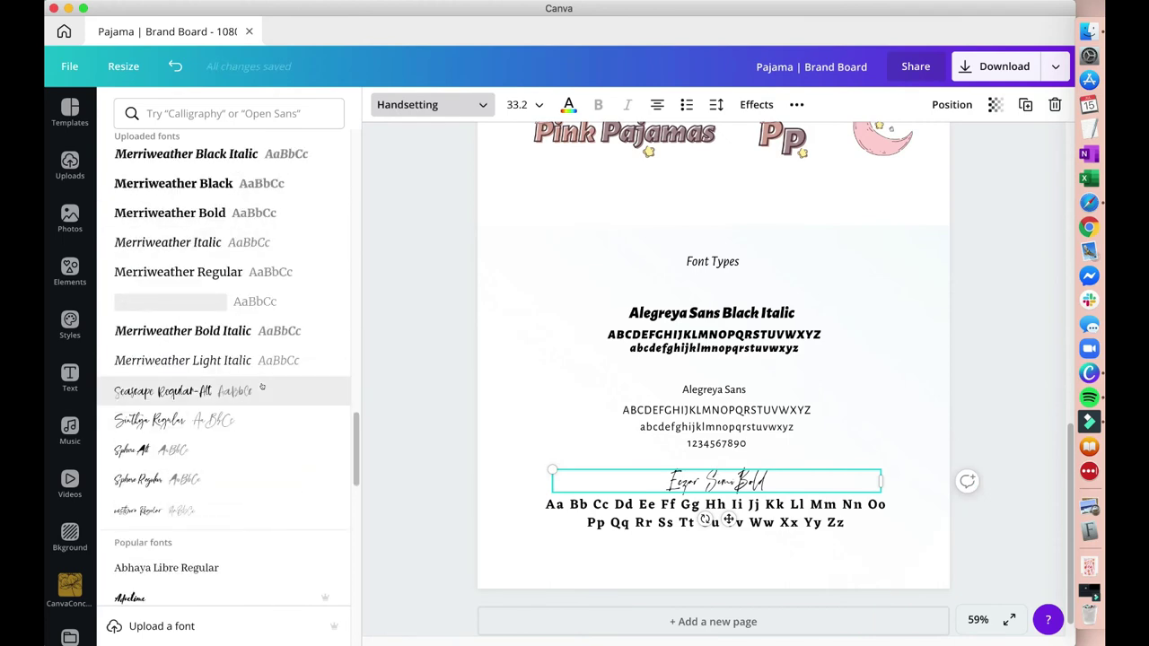
pyautogui.scroll(-1, 262, 386)
pyautogui.click(255, 472)
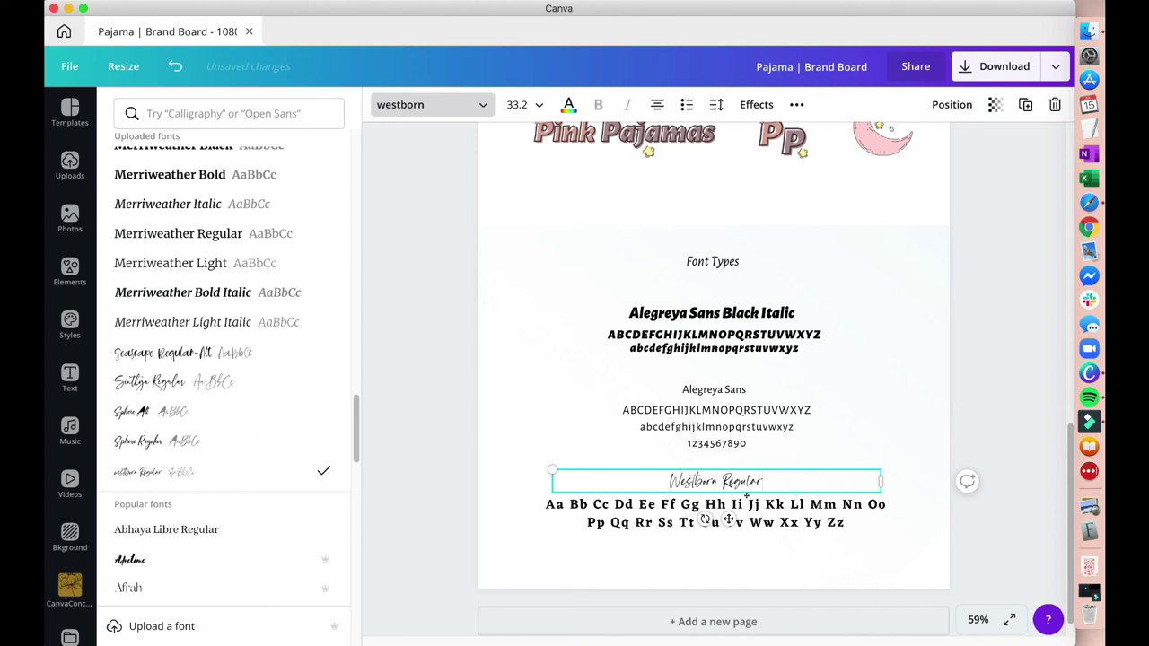
# Apply westborn Regular to the alphabet below the Westborn heading, narrow its text box and center it under the heading
pyautogui.click(729, 521)
pyautogui.click(256, 471)
pyautogui.moveTo(890, 512); pyautogui.dragTo(829, 512)
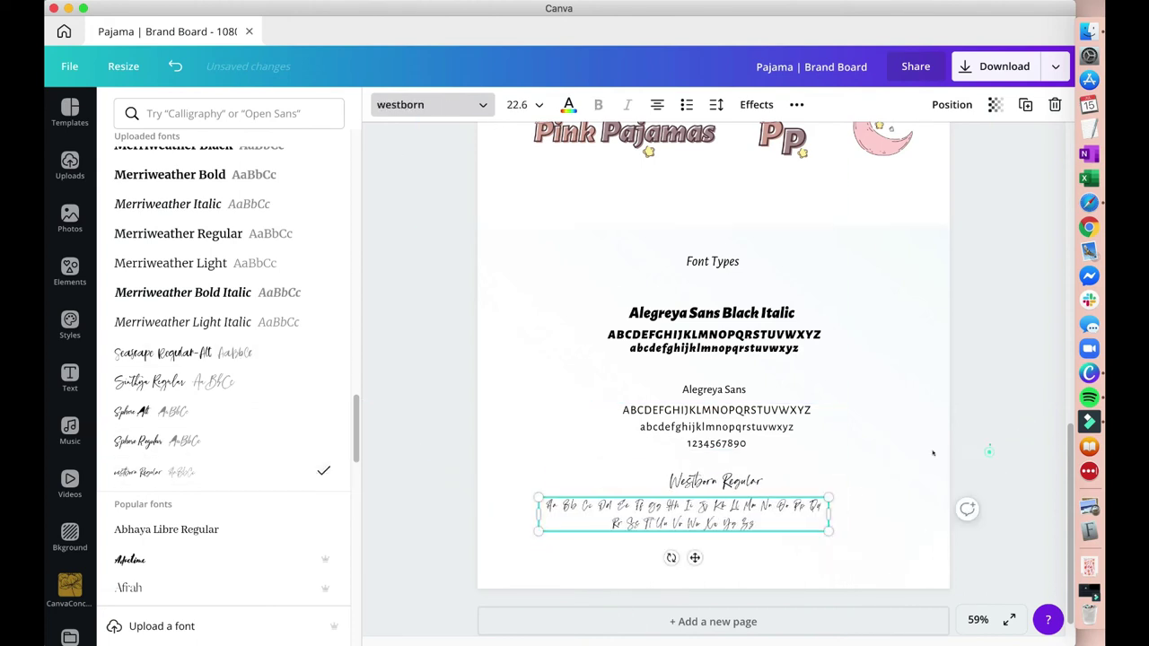
pyautogui.moveTo(703, 508); pyautogui.dragTo(736, 507)
# Color the Alegreya Sans Black Italic heading and its alphabet in the palette's tan
pyautogui.click(712, 313)
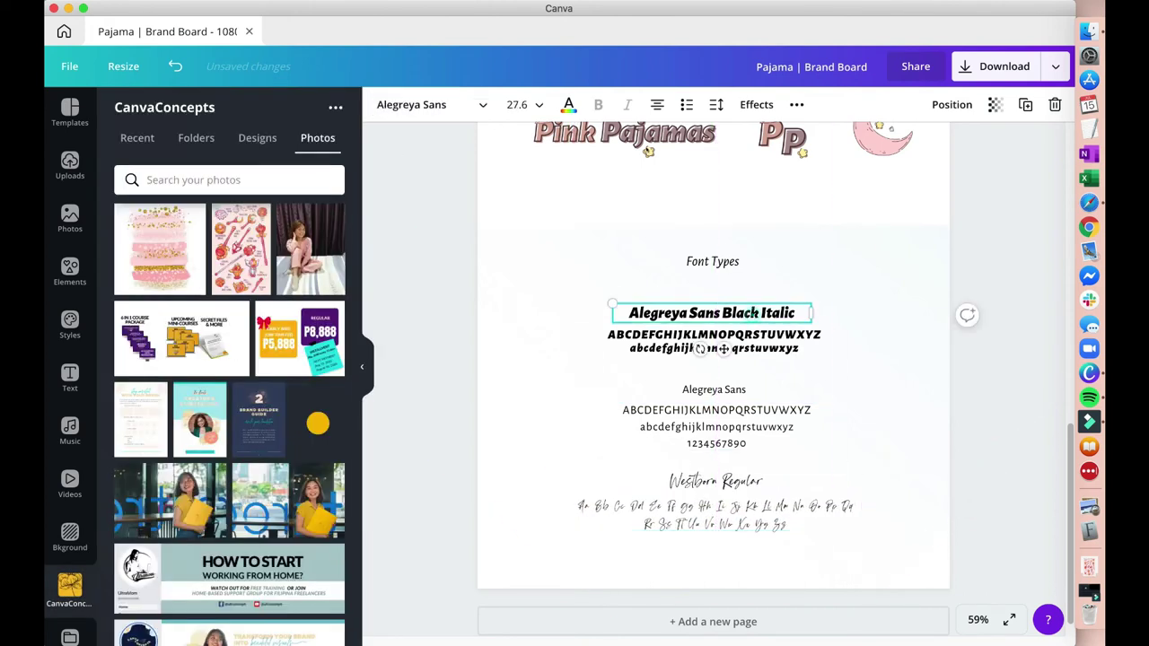
pyautogui.click(568, 104)
pyautogui.click(290, 253)
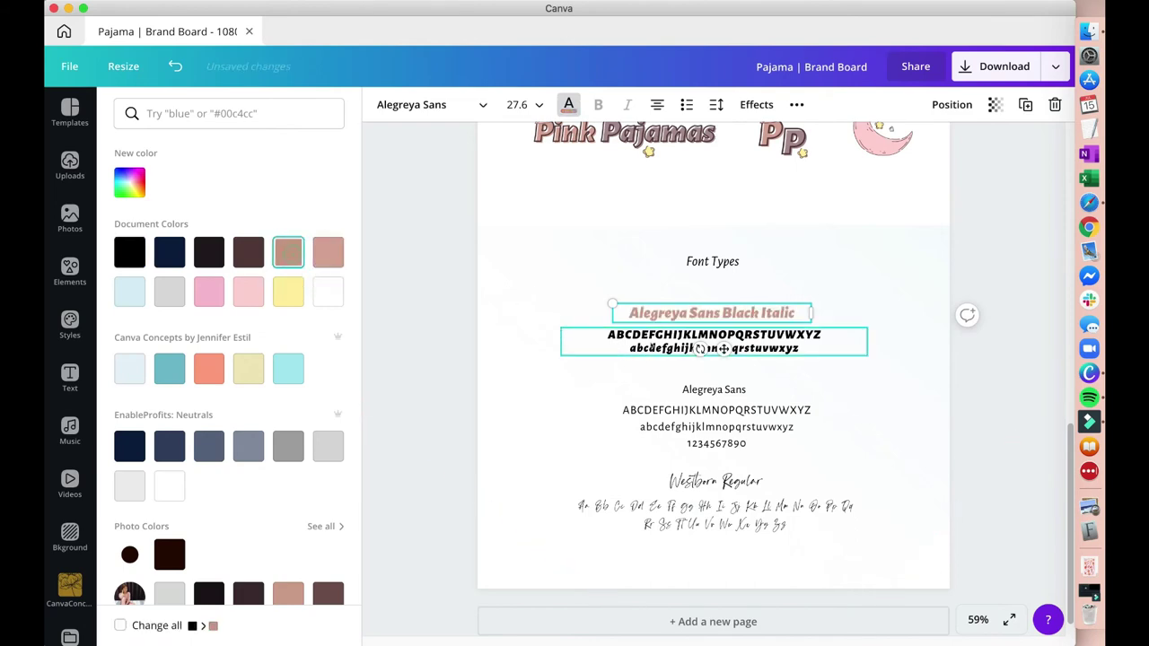
pyautogui.click(618, 342)
pyautogui.click(289, 252)
# Color the Alegreya Sans heading and its alphabet in the palette's dark brown
pyautogui.click(718, 390)
pyautogui.click(716, 427)
pyautogui.click(248, 252)
# Color the Westborn Regular heading and its alphabet in the palette's near-black
pyautogui.click(716, 481)
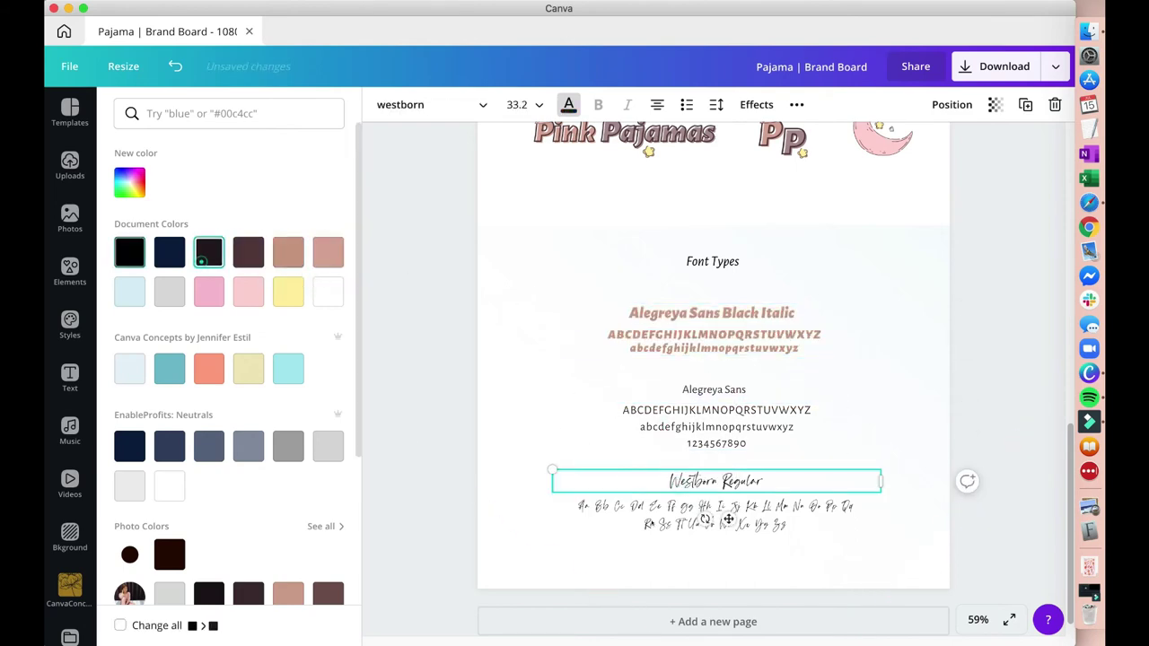
pyautogui.click(716, 515)
pyautogui.click(209, 253)
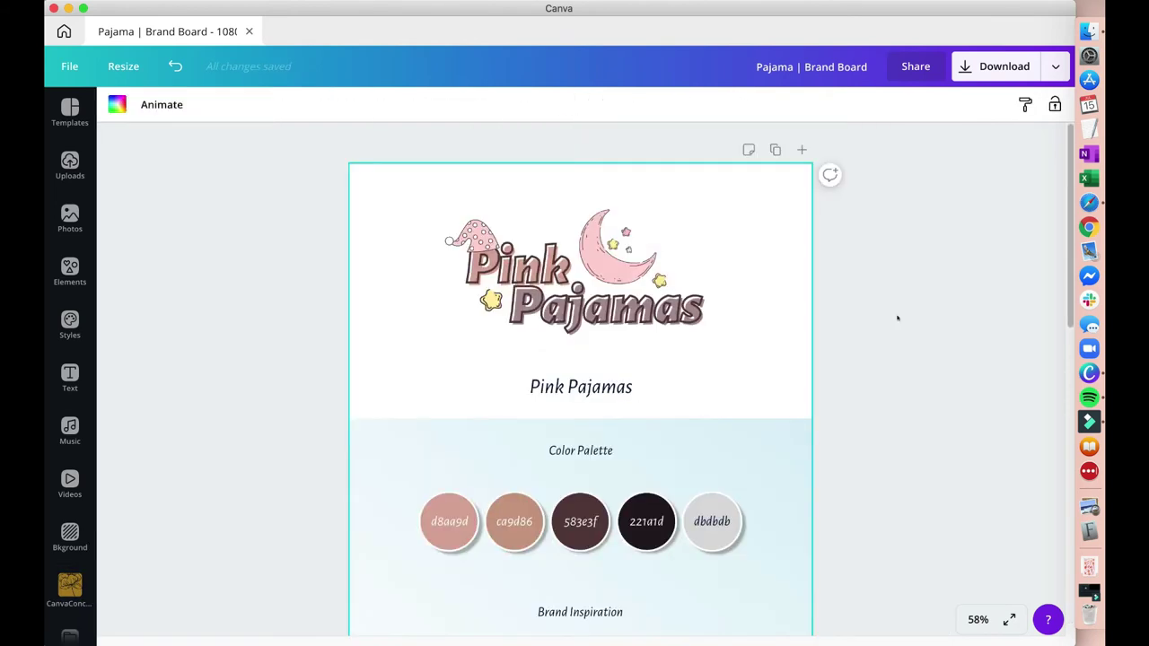
# Review the whole brand board up close, from the main logo and color palette through inspiration images and alternative logos to the font types
pyautogui.scroll(3, 897, 318)
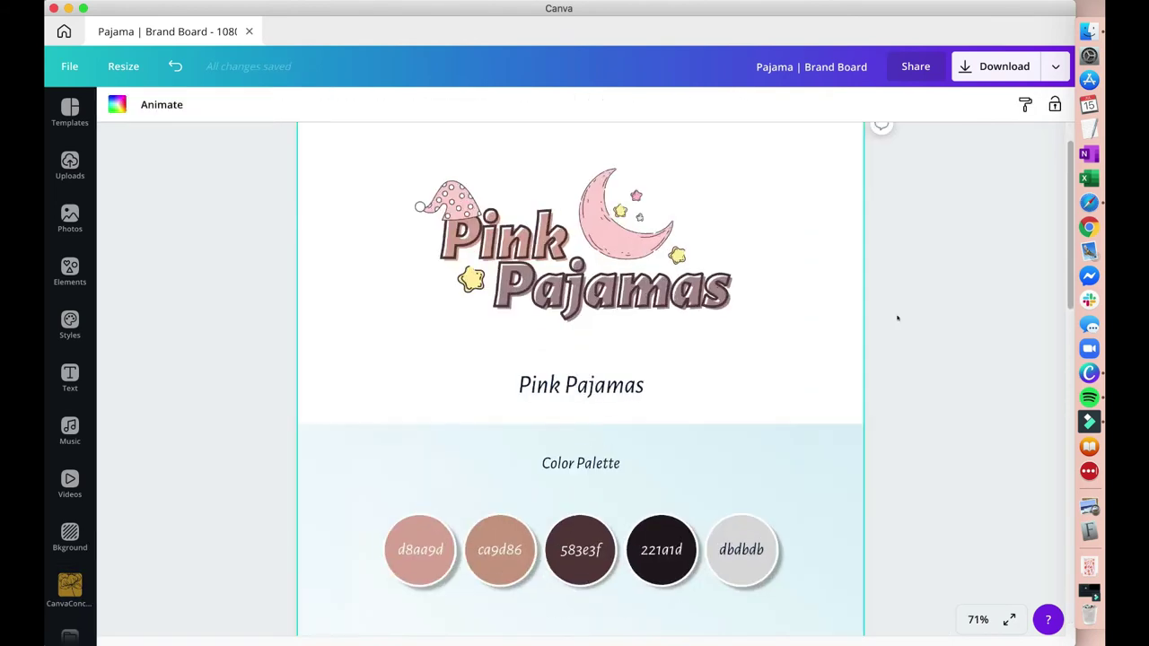
pyautogui.scroll(2, 897, 318)
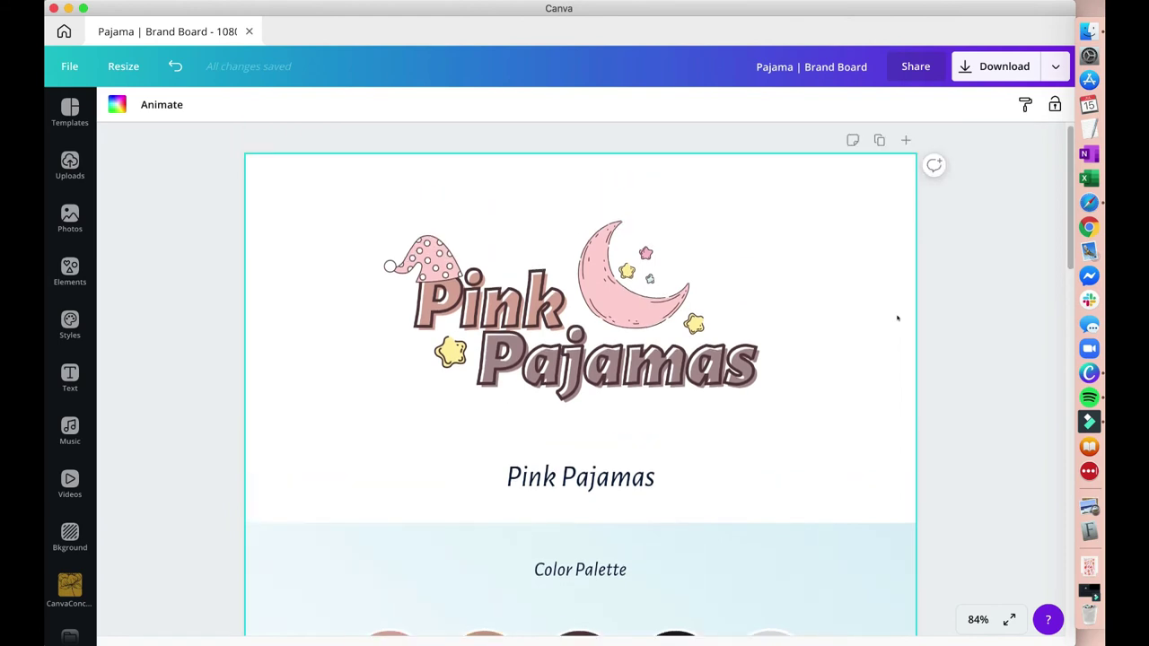
pyautogui.scroll(-7, 897, 318)
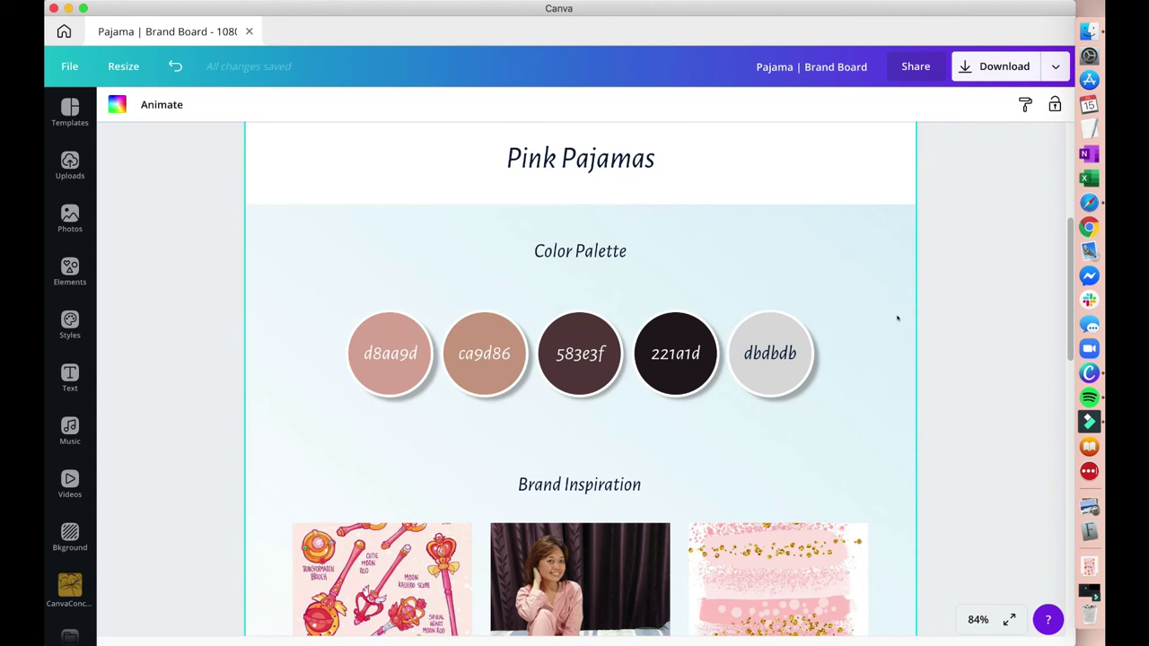
pyautogui.scroll(-3, 897, 318)
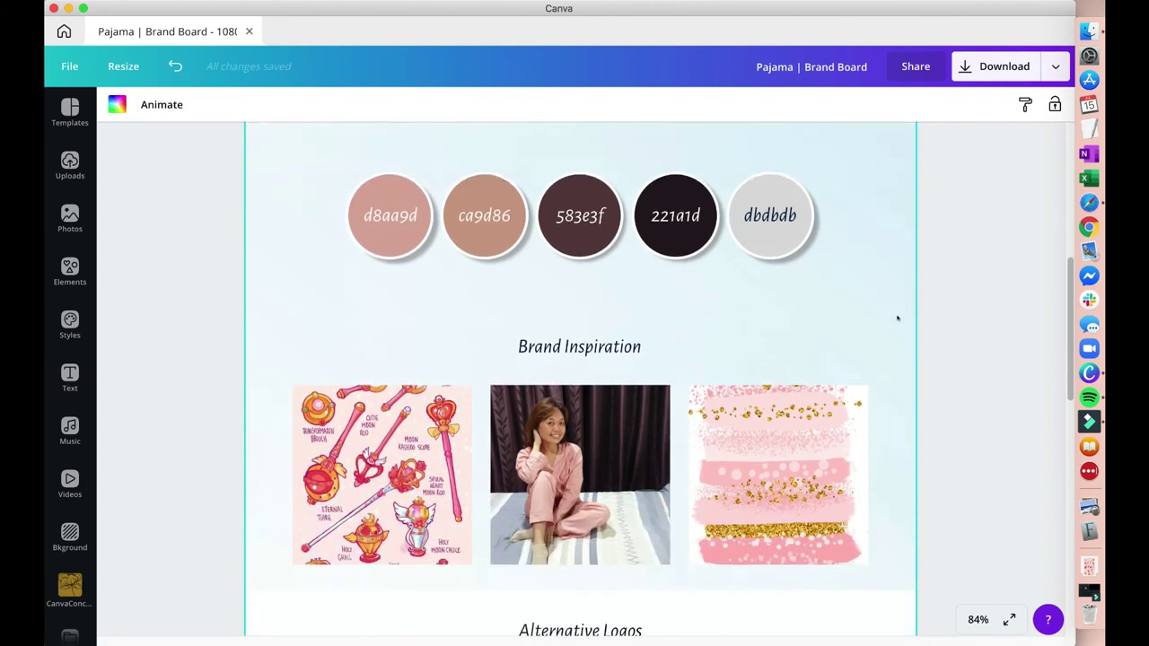
pyautogui.scroll(-1, 897, 317)
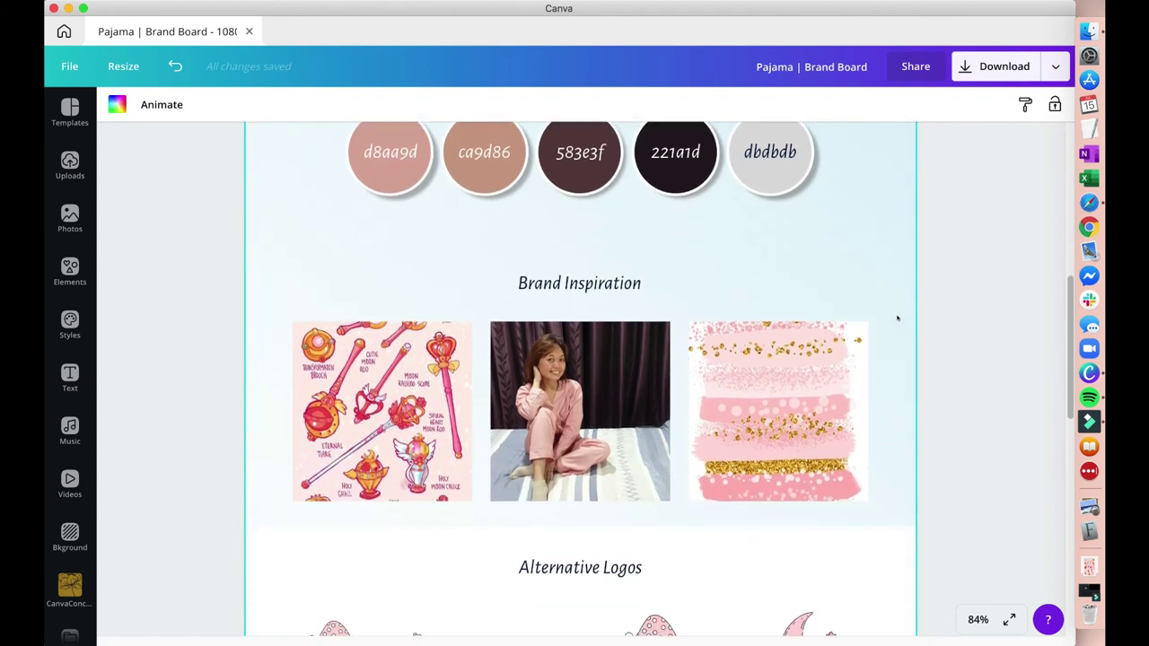
pyautogui.scroll(-4, 897, 318)
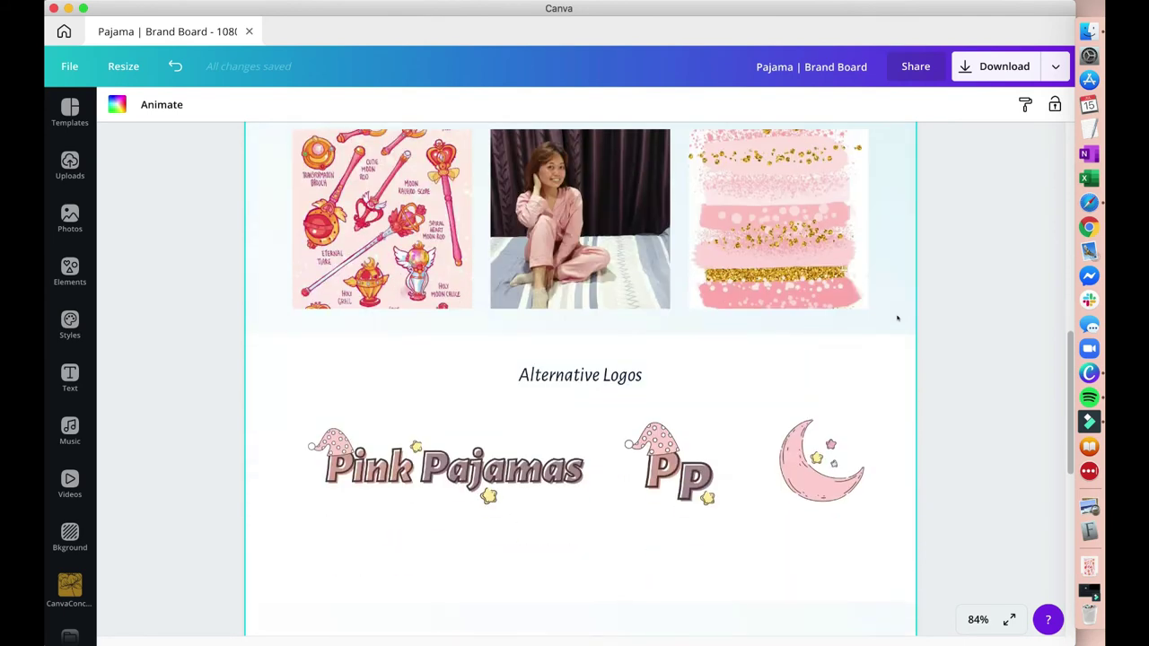
pyautogui.scroll(-5, 897, 318)
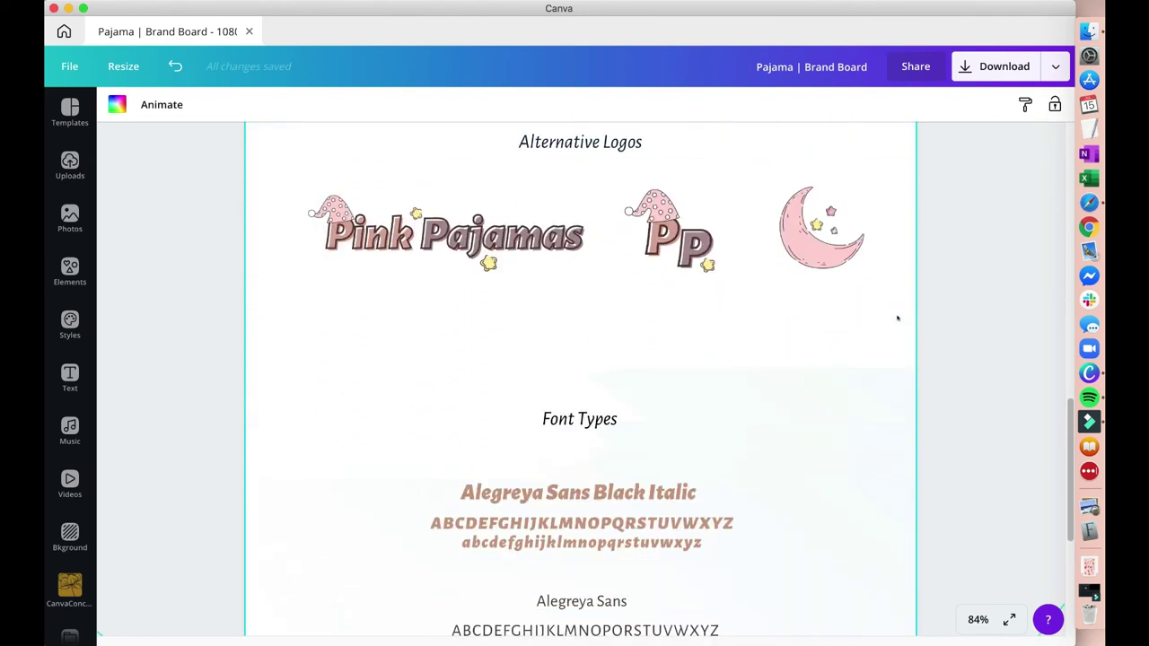
pyautogui.scroll(-2, 897, 318)
pyautogui.scroll(-3, 897, 318)
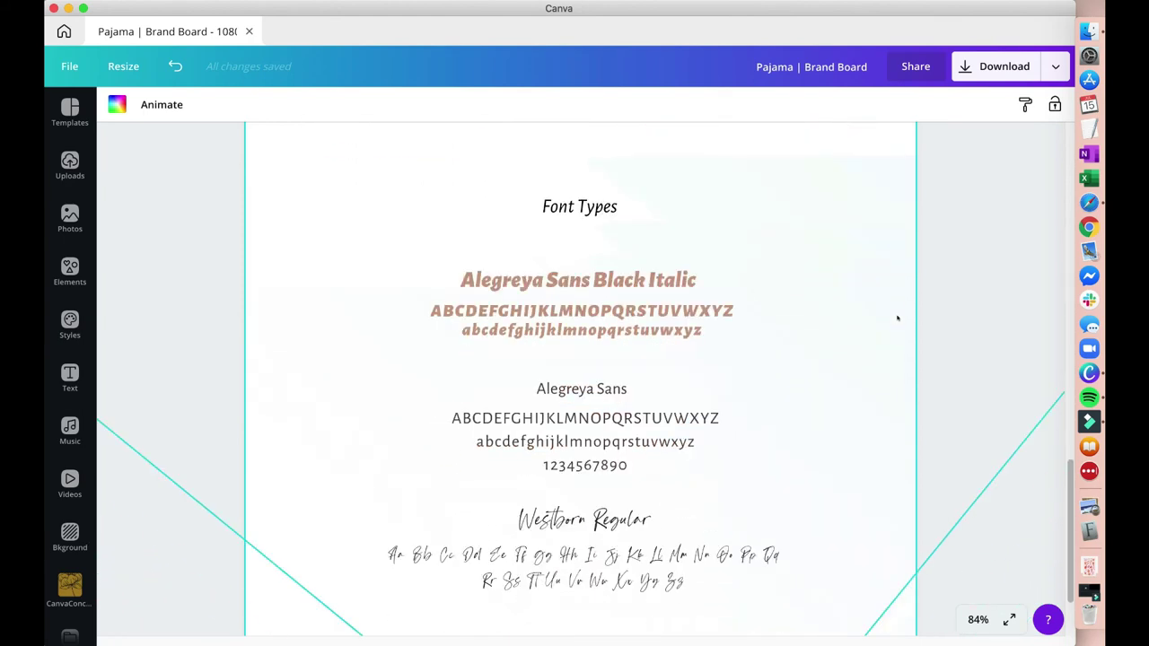
pyautogui.scroll(-1, 897, 318)
pyautogui.scroll(6, 897, 318)
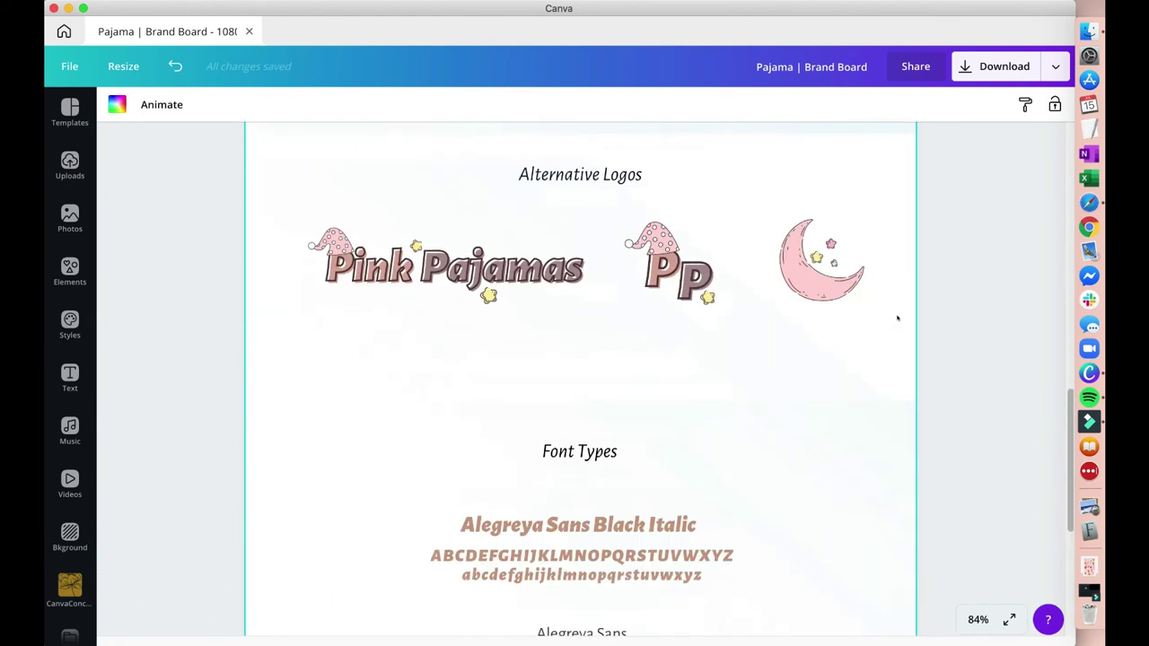
pyautogui.scroll(-8, 897, 318)
pyautogui.scroll(2, 897, 318)
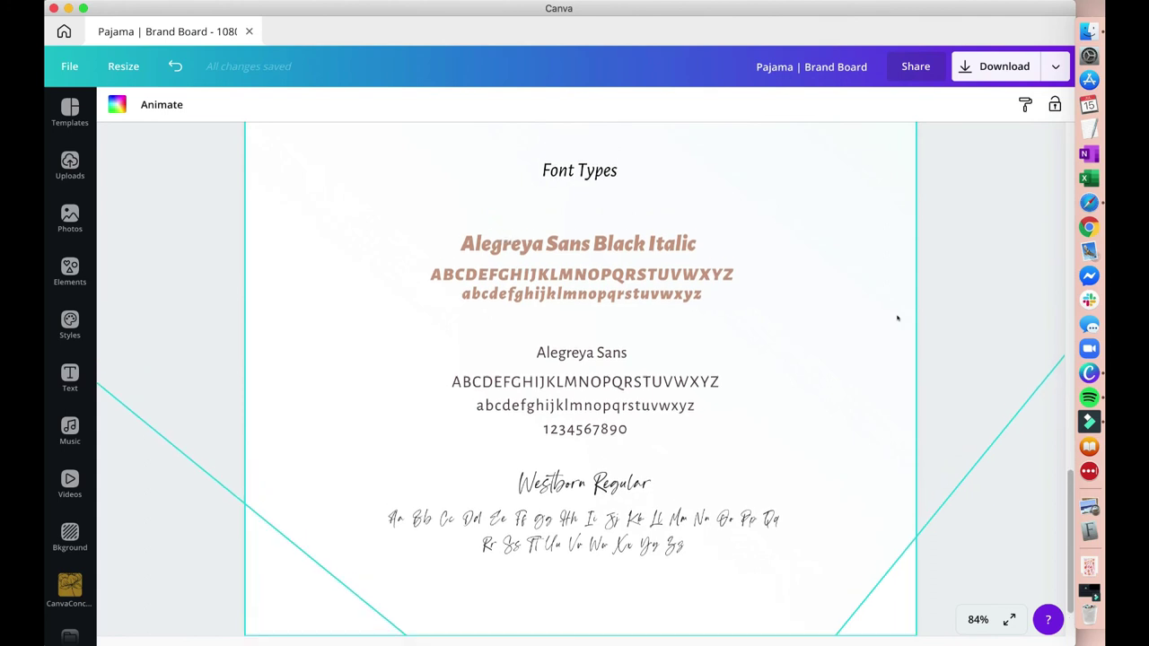